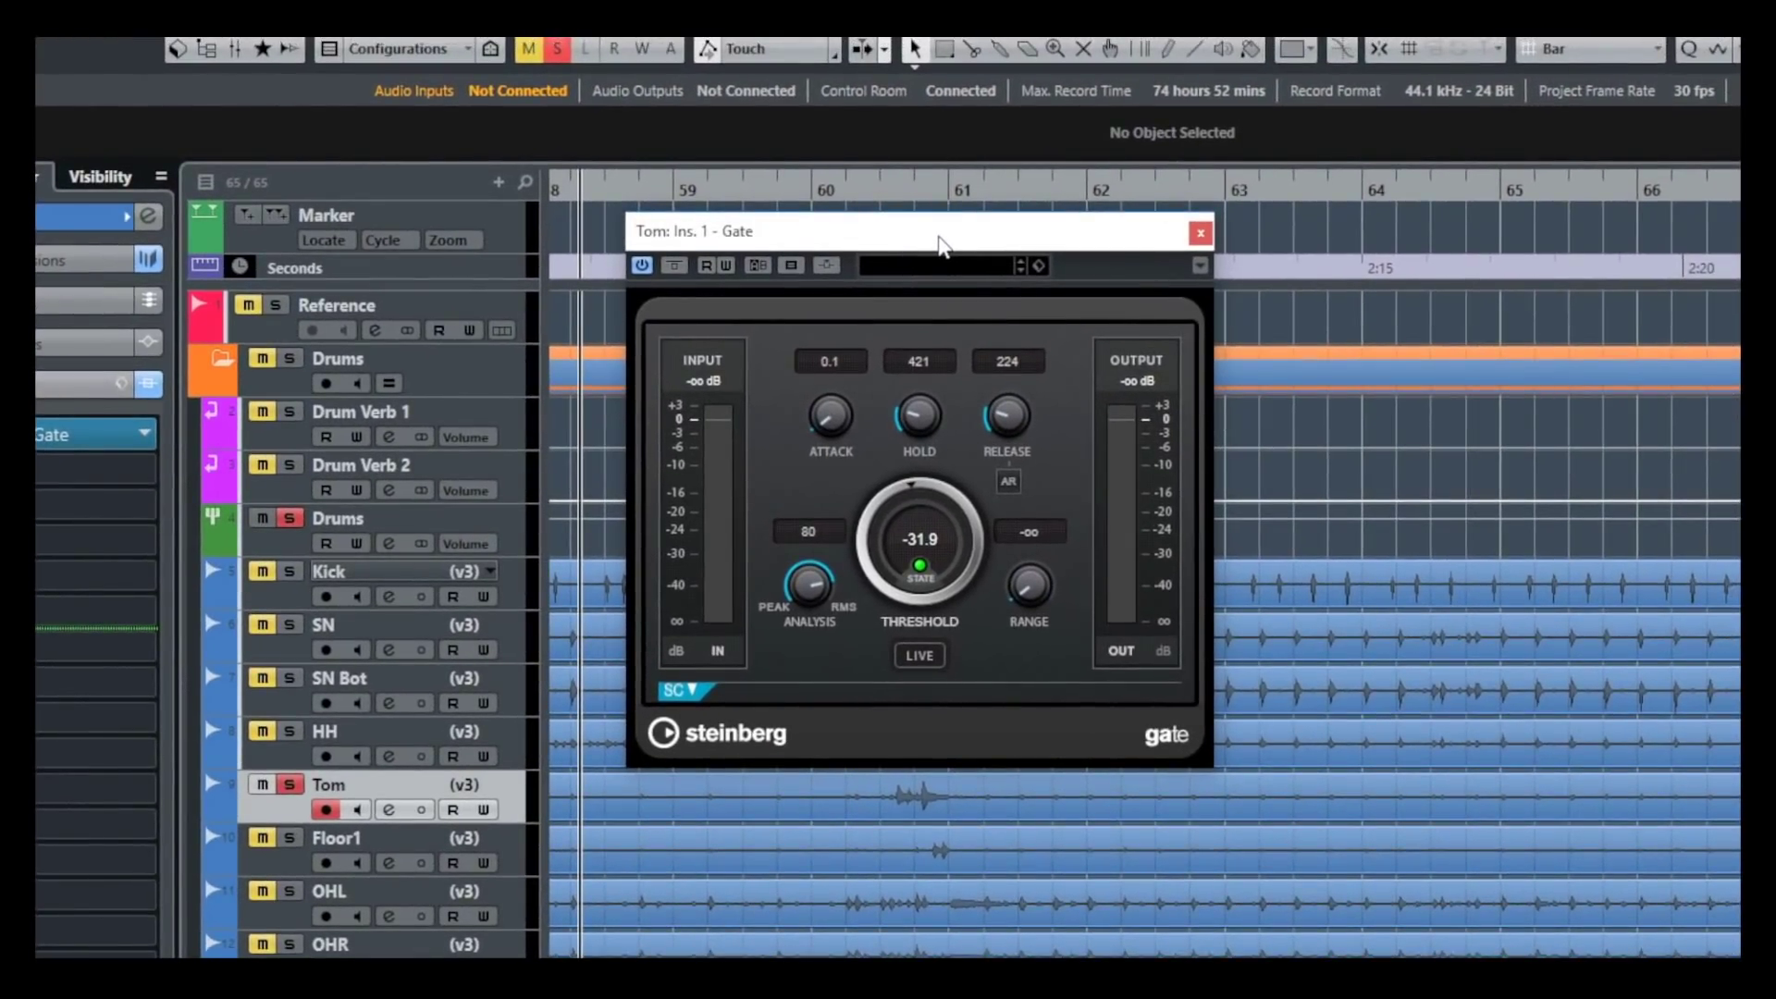
- Play the soloed Tom track from just before bar 60 to check how the Gate handles the fill
left_click(807, 186)
key("space")
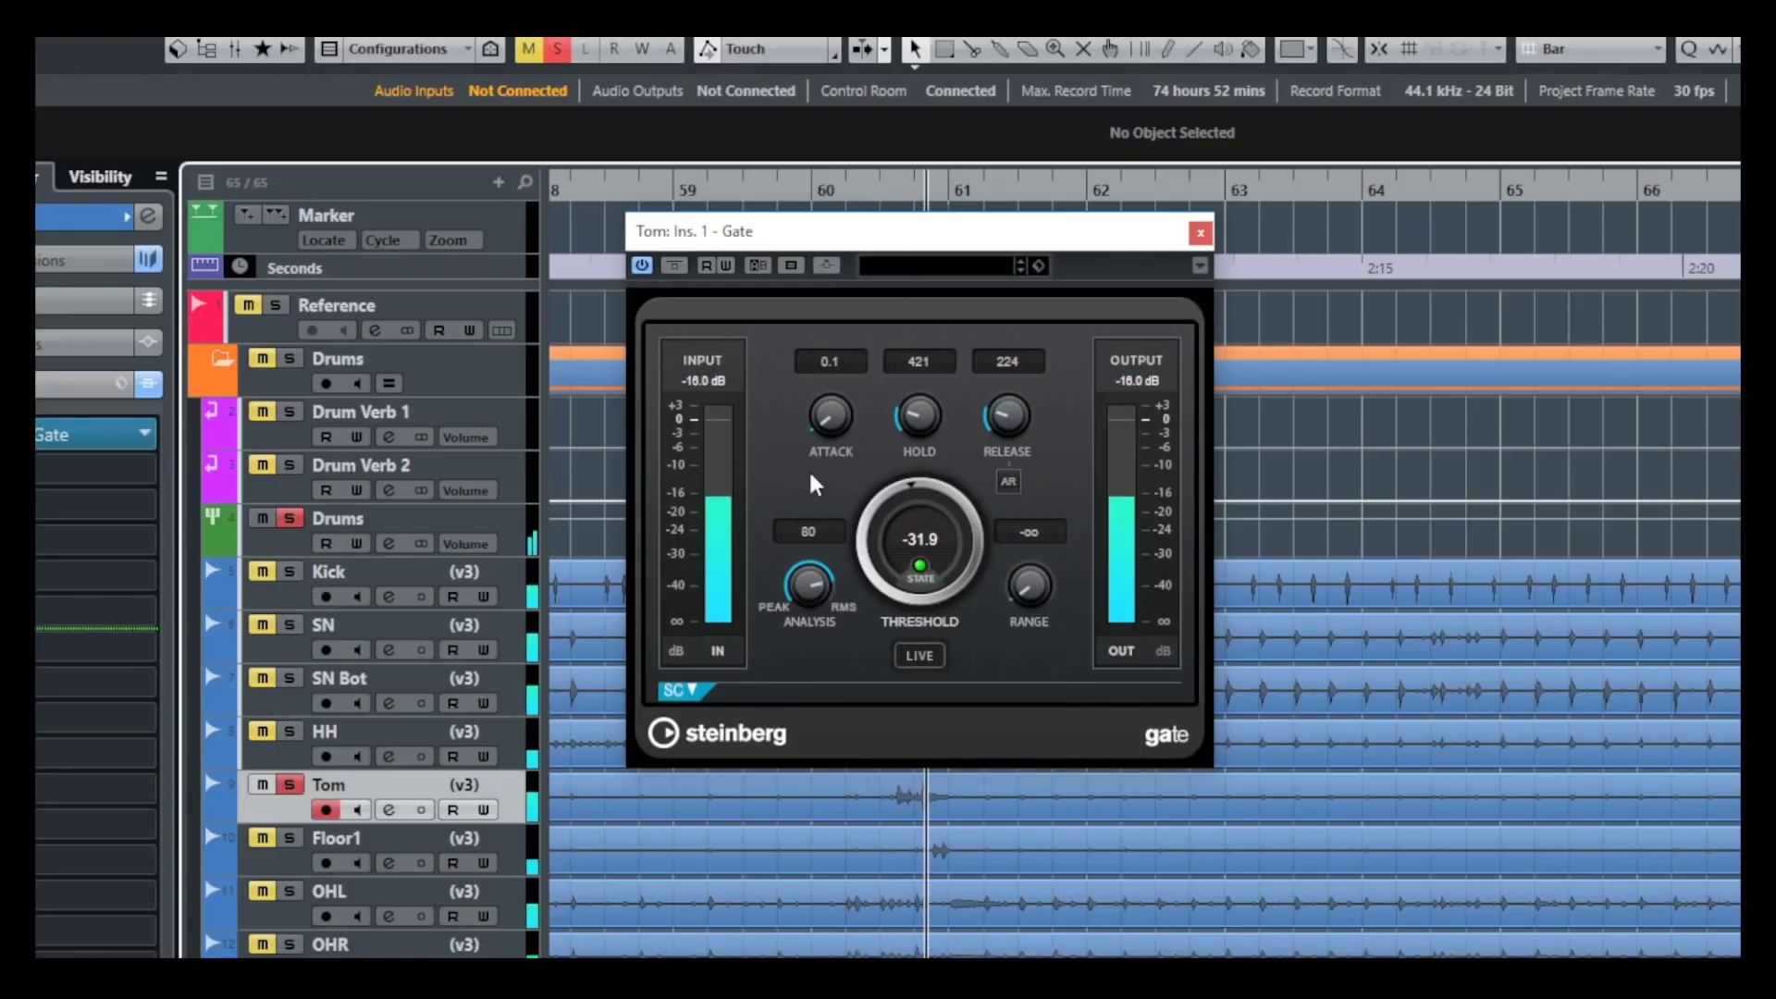
key("space")
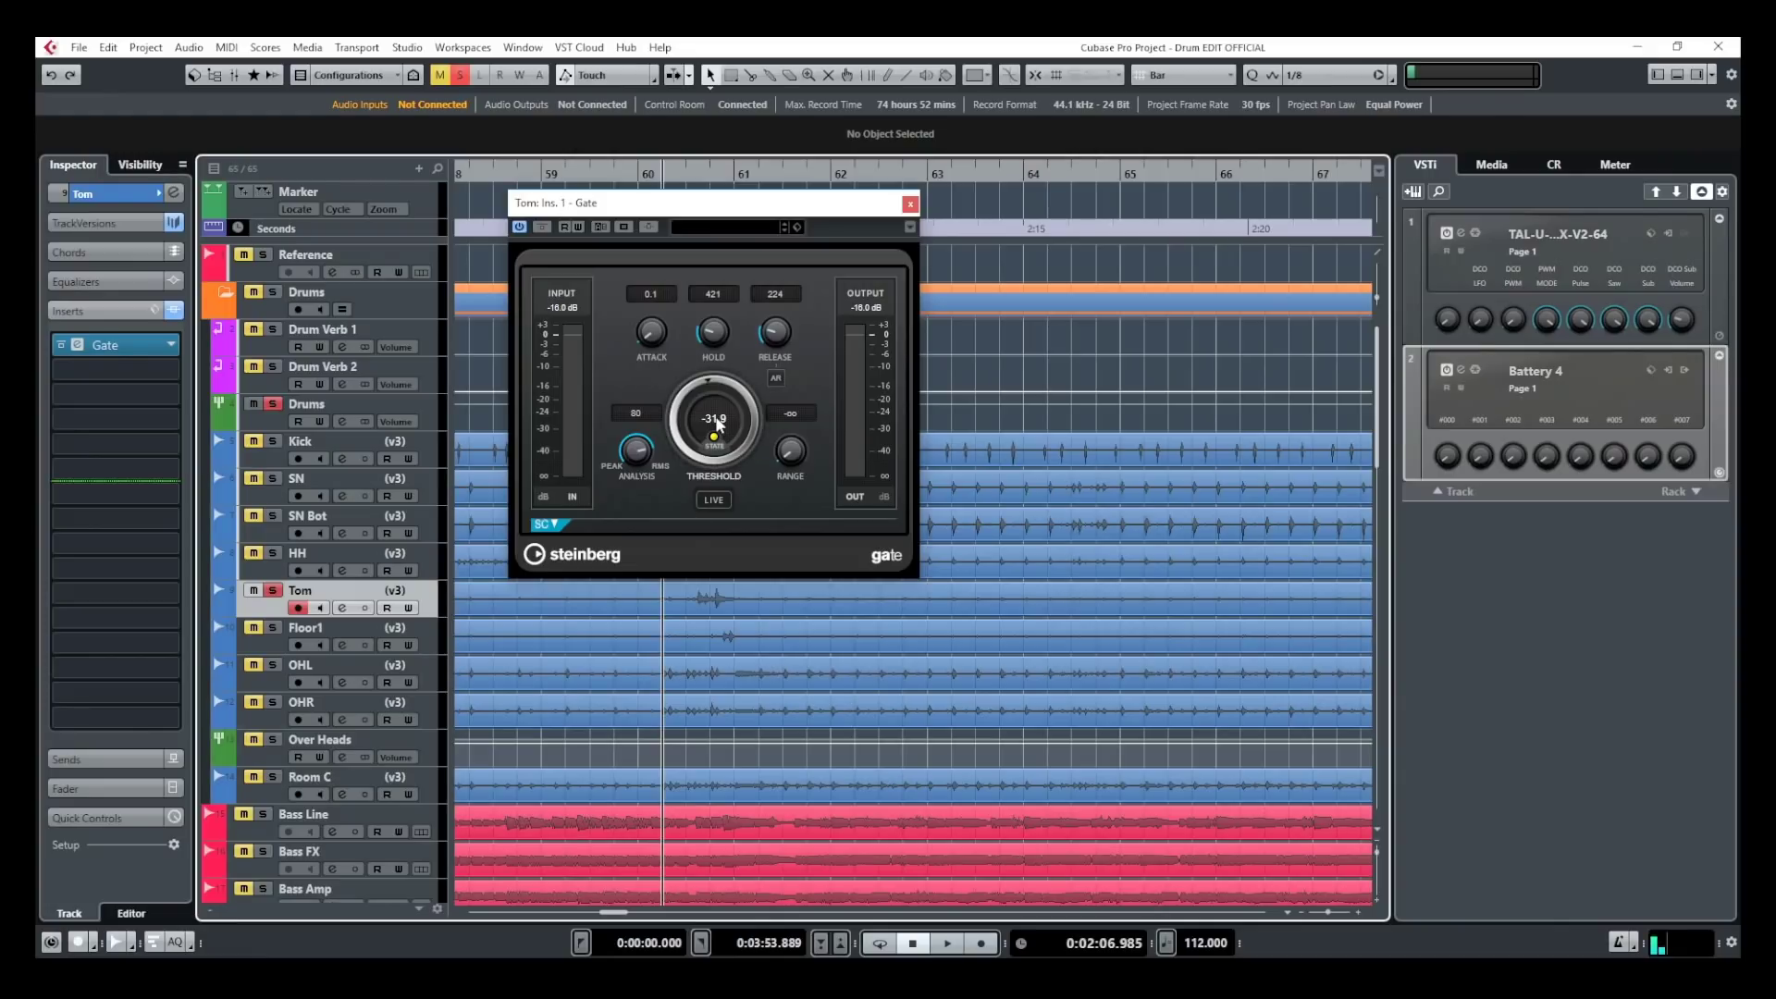
- Lower the Gate threshold on the Tom track to -48.1 and play the fill
left_click_drag(717, 424, 692, 485)
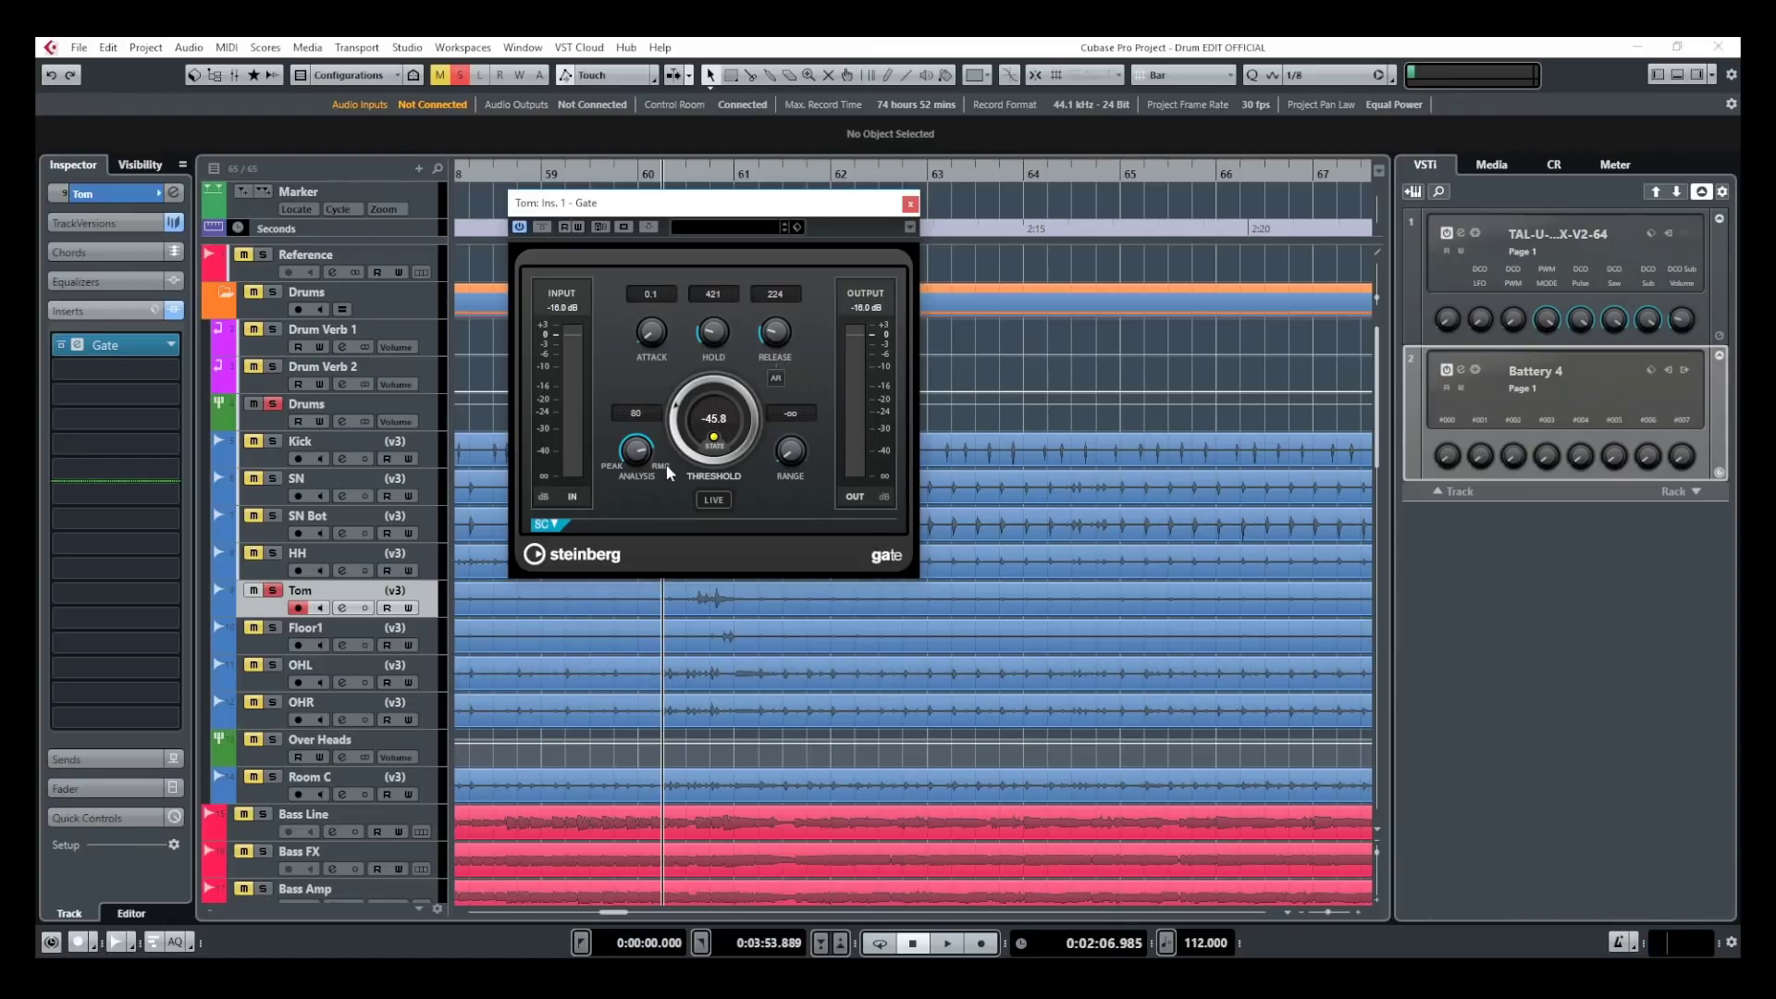
left_click_drag(706, 450, 705, 482)
key("space")
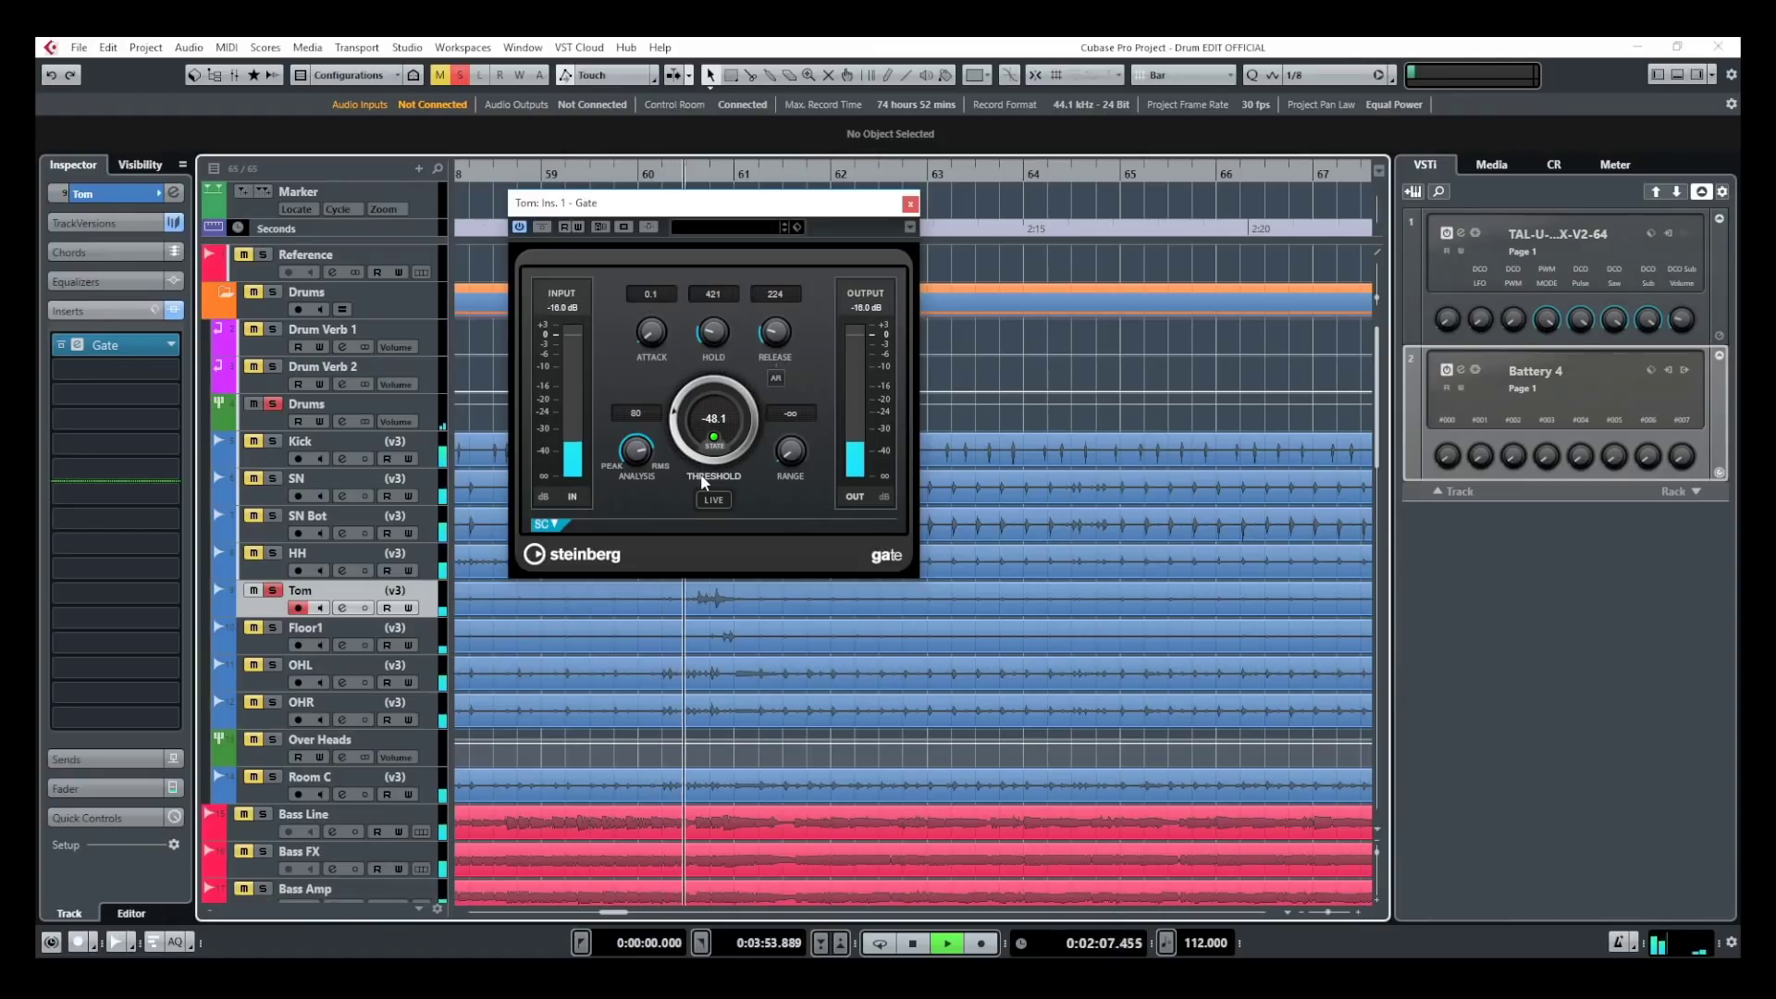
key("space")
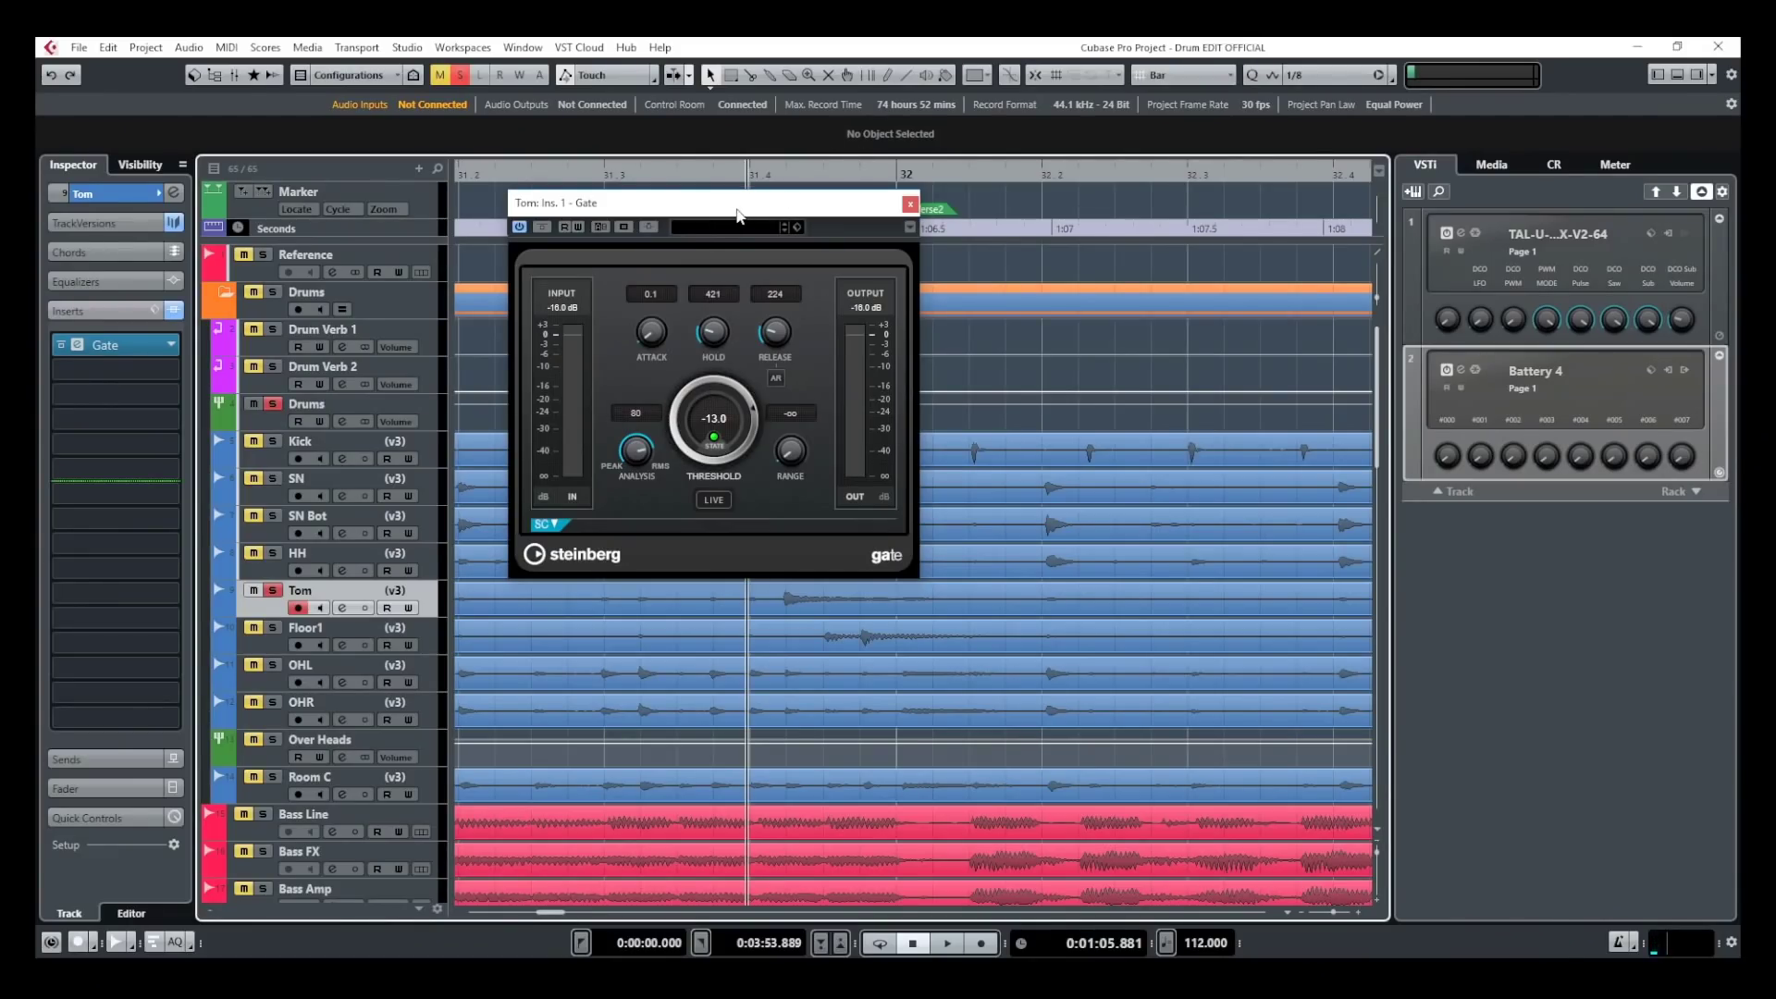
- Play the soloed Tom track from about bar 30 through the fill to check the Gate with its high threshold
key("space")
key("space")
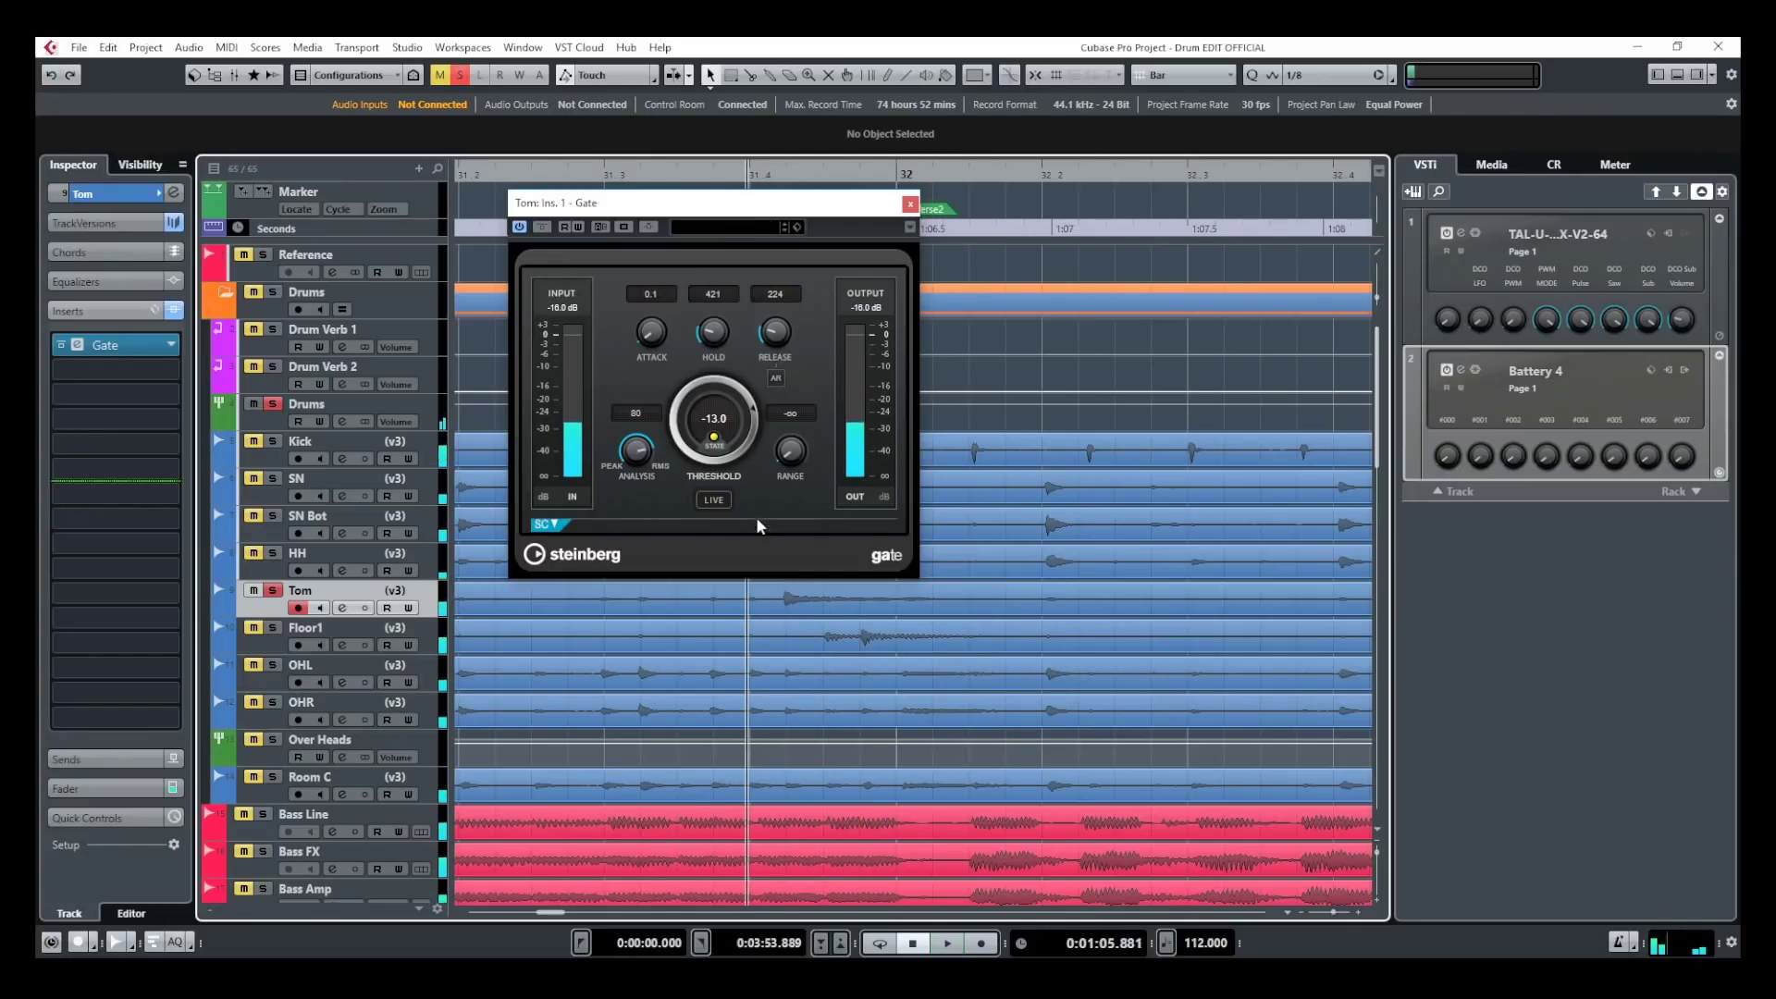
scroll(751, 603, "down", 4)
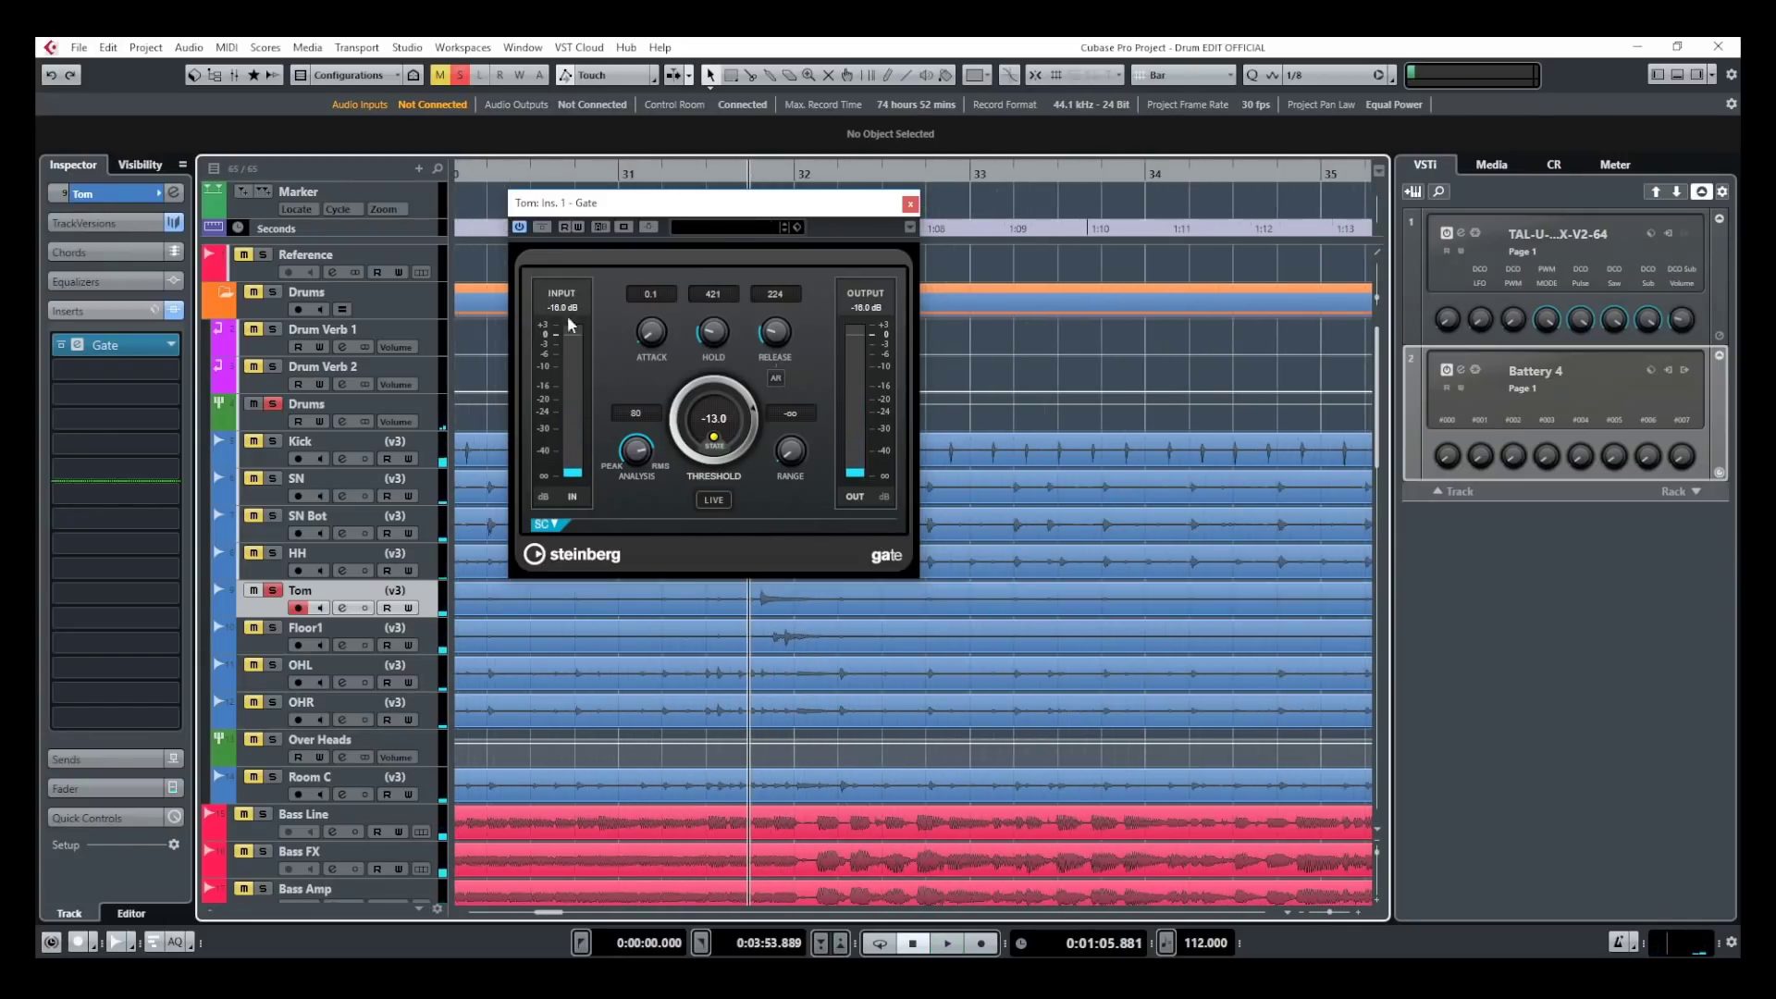
key("slash")
left_click(469, 173)
key("space")
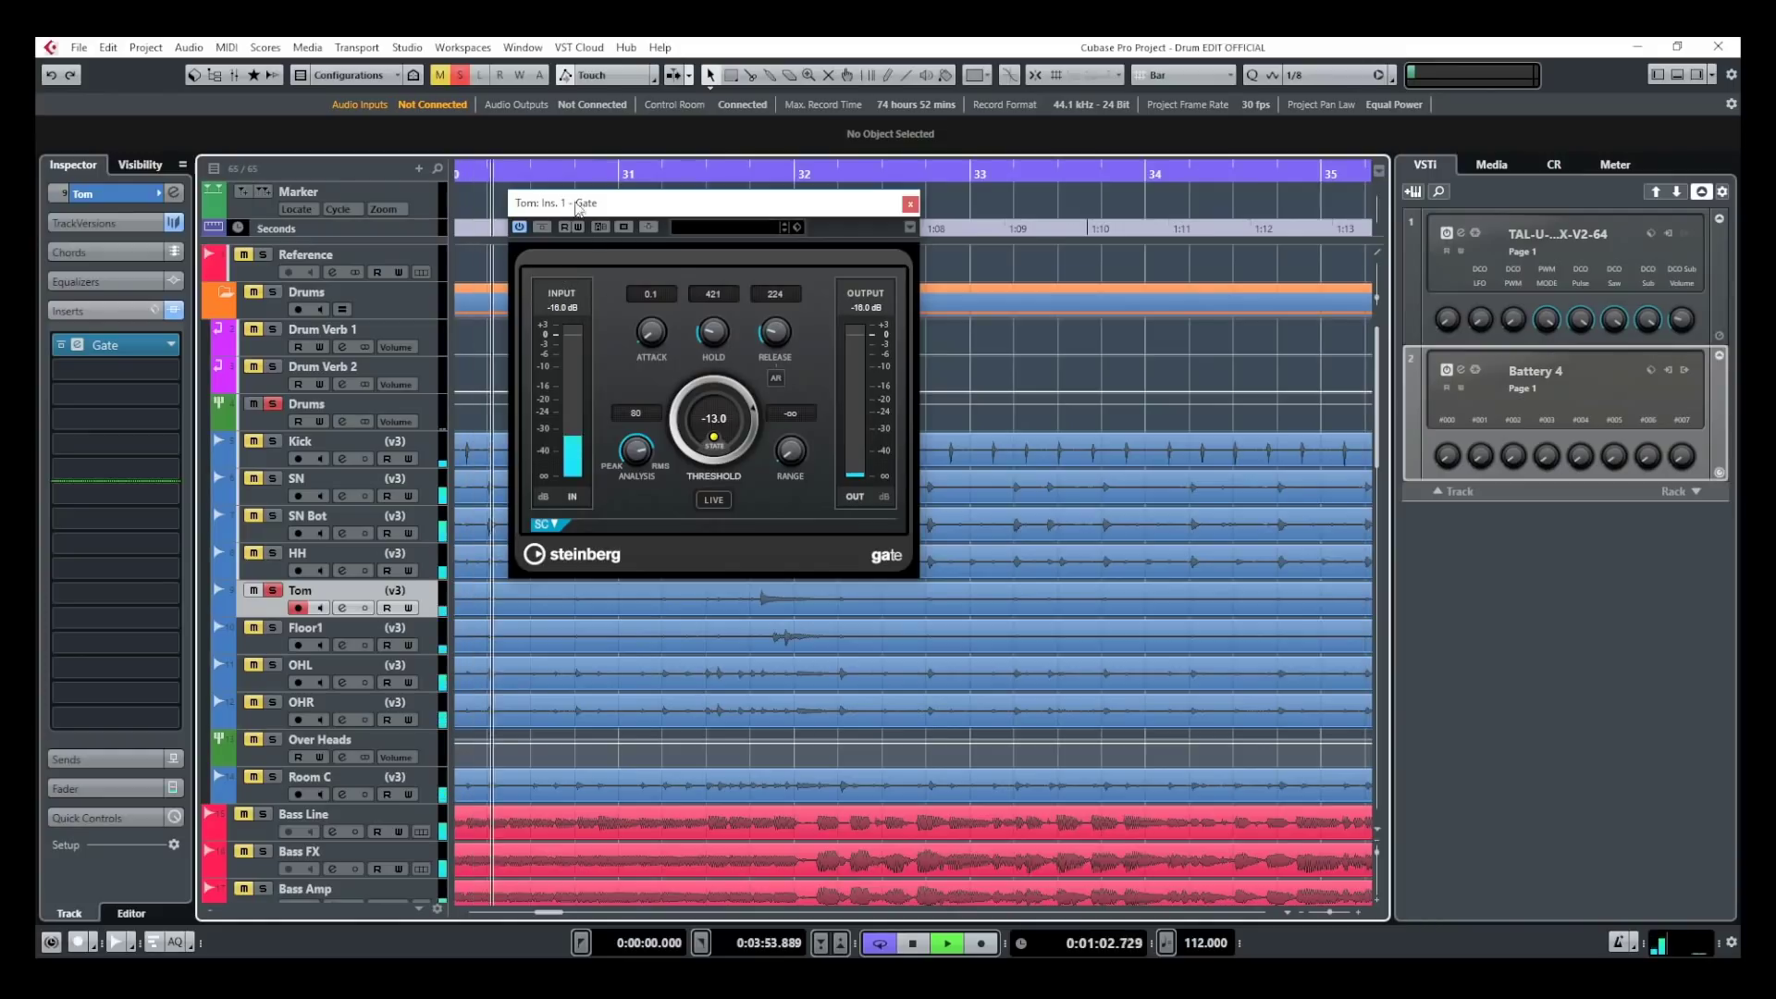
key("slash")
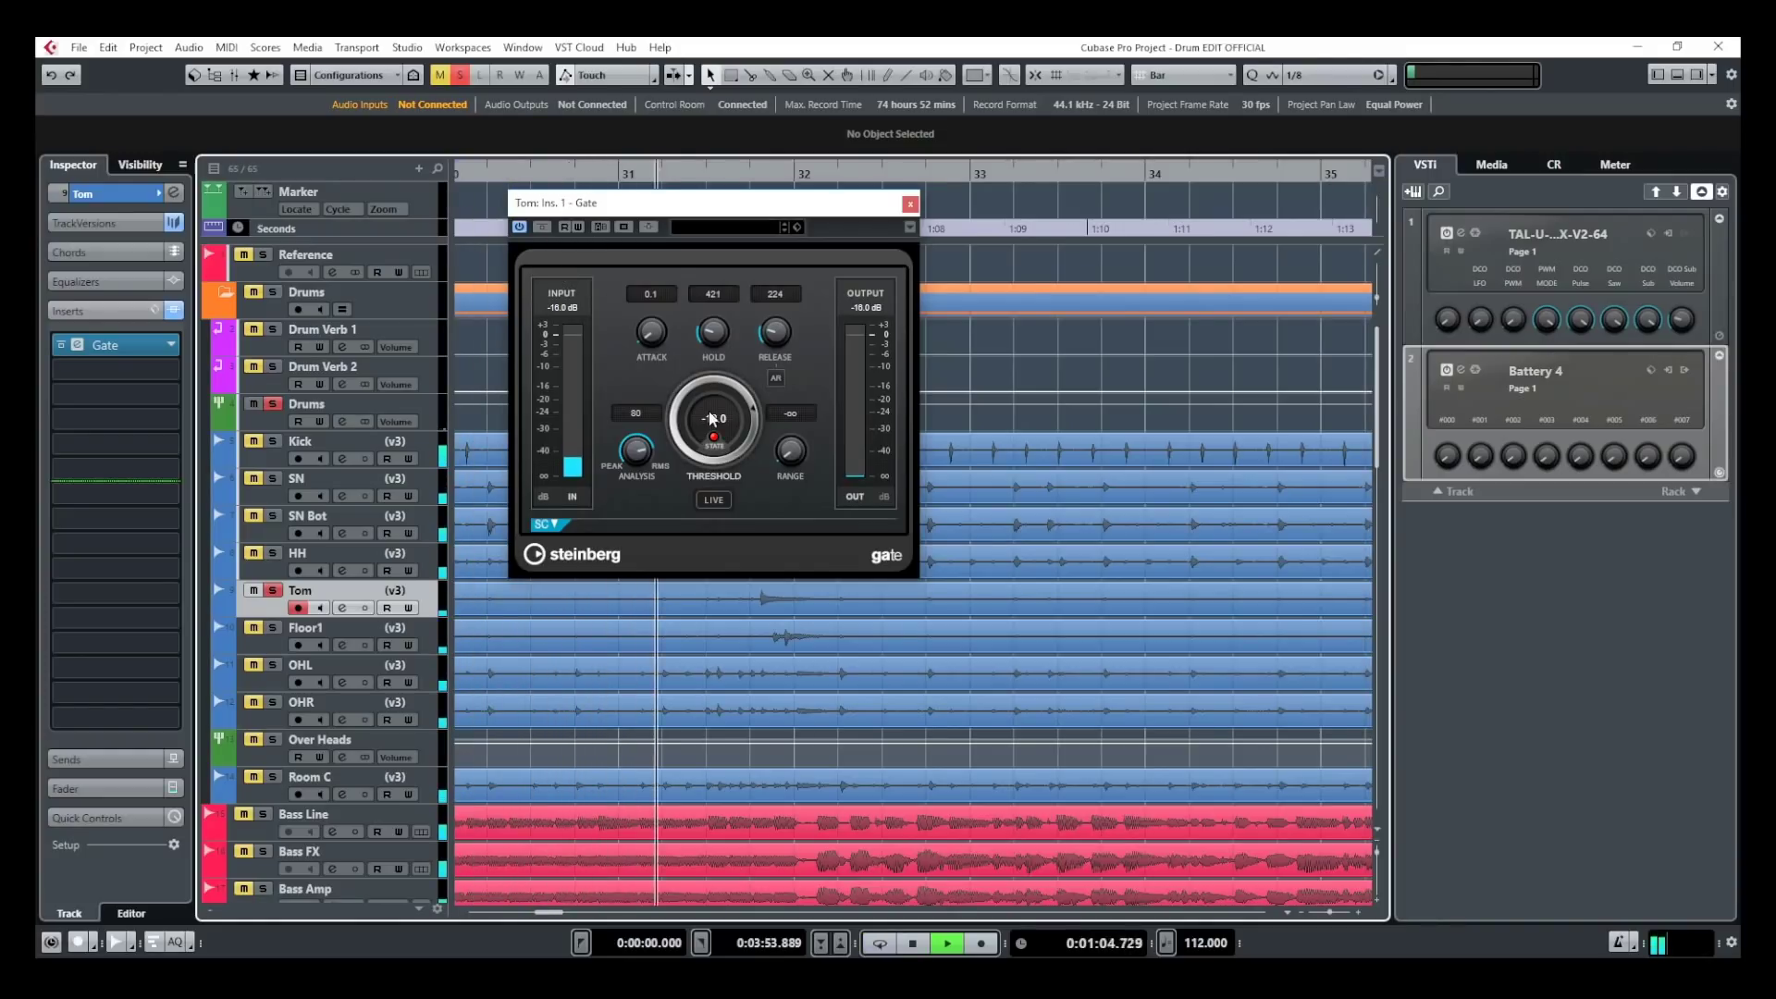
scroll(715, 419, "down", 2)
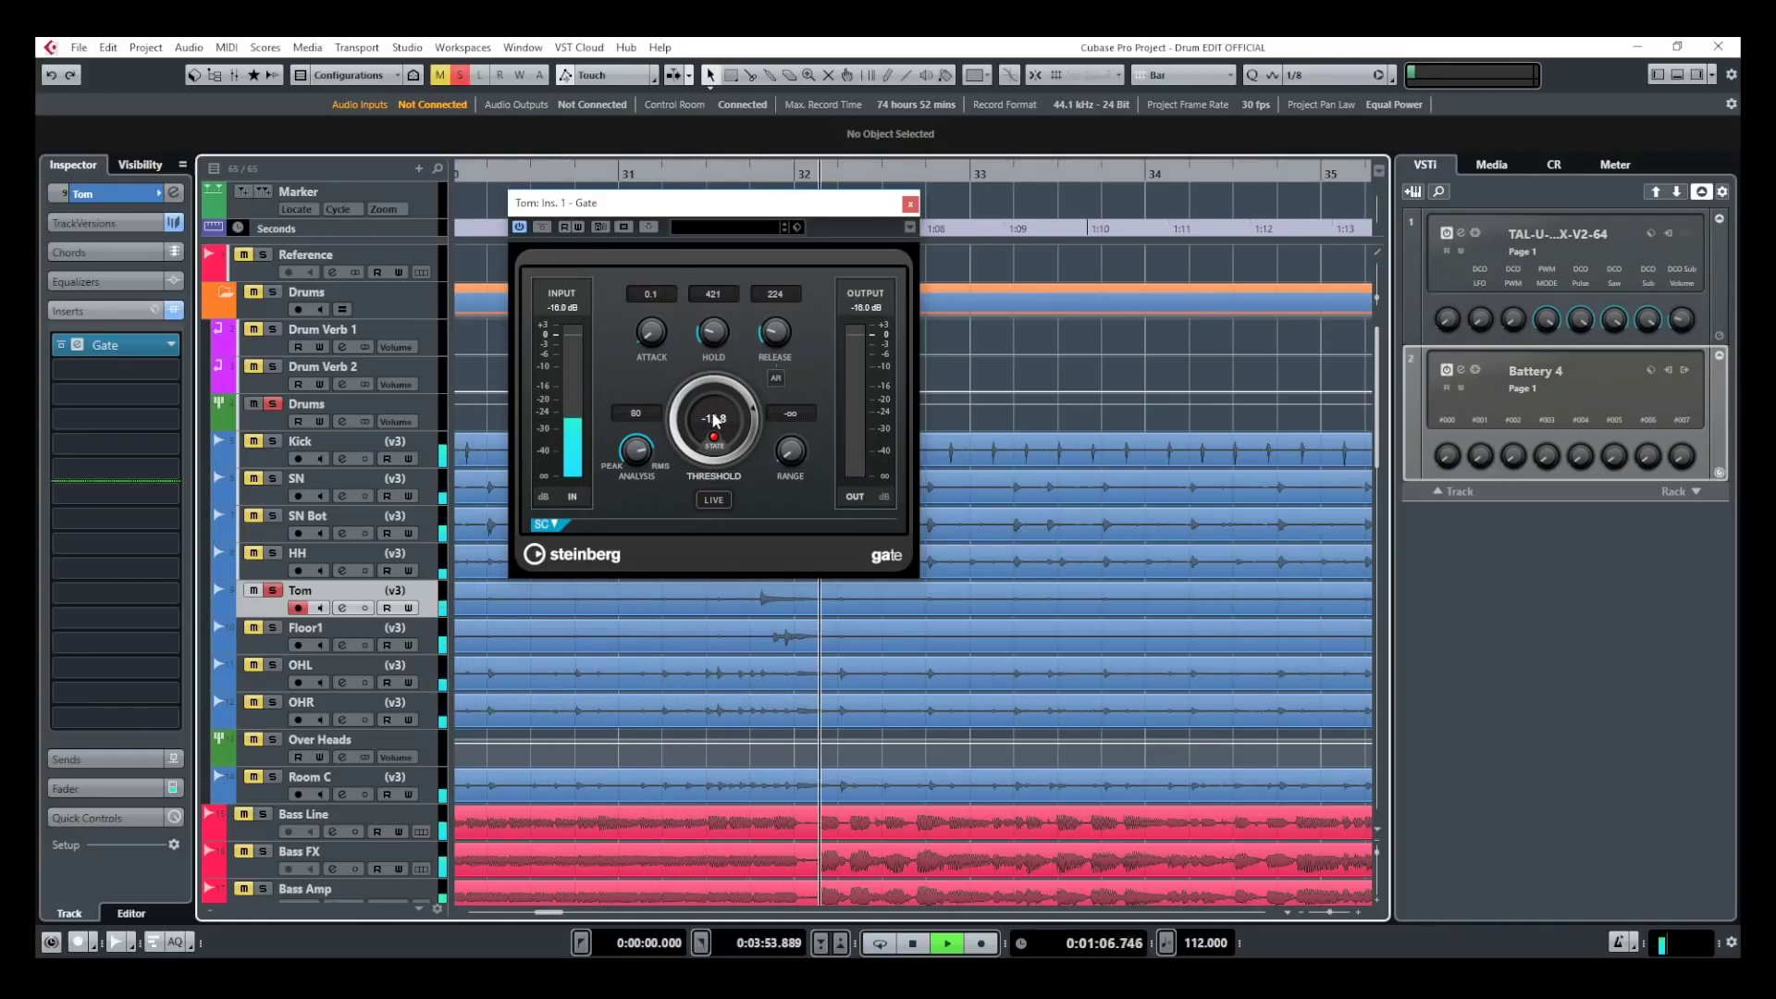
key("space")
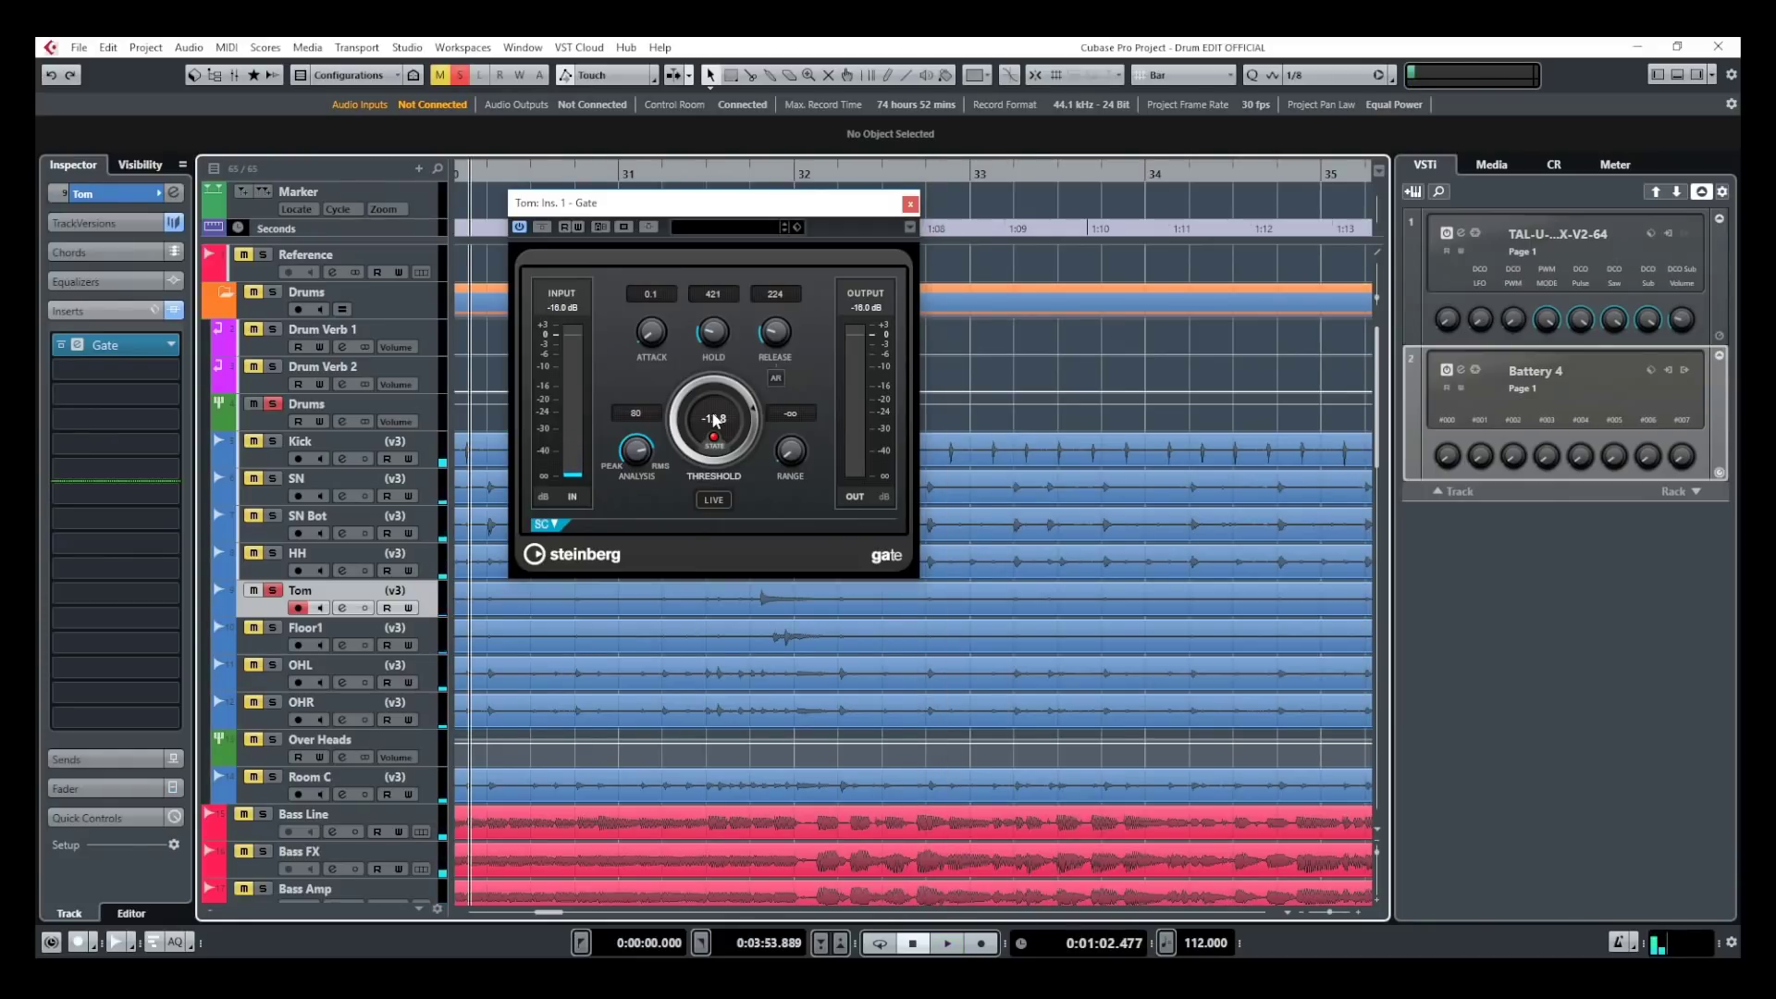
- Set the Gate threshold on the Tom track to -29.8 and play the fill before bar 32
left_click_drag(715, 418, 712, 435)
left_click_drag(708, 505, 715, 432)
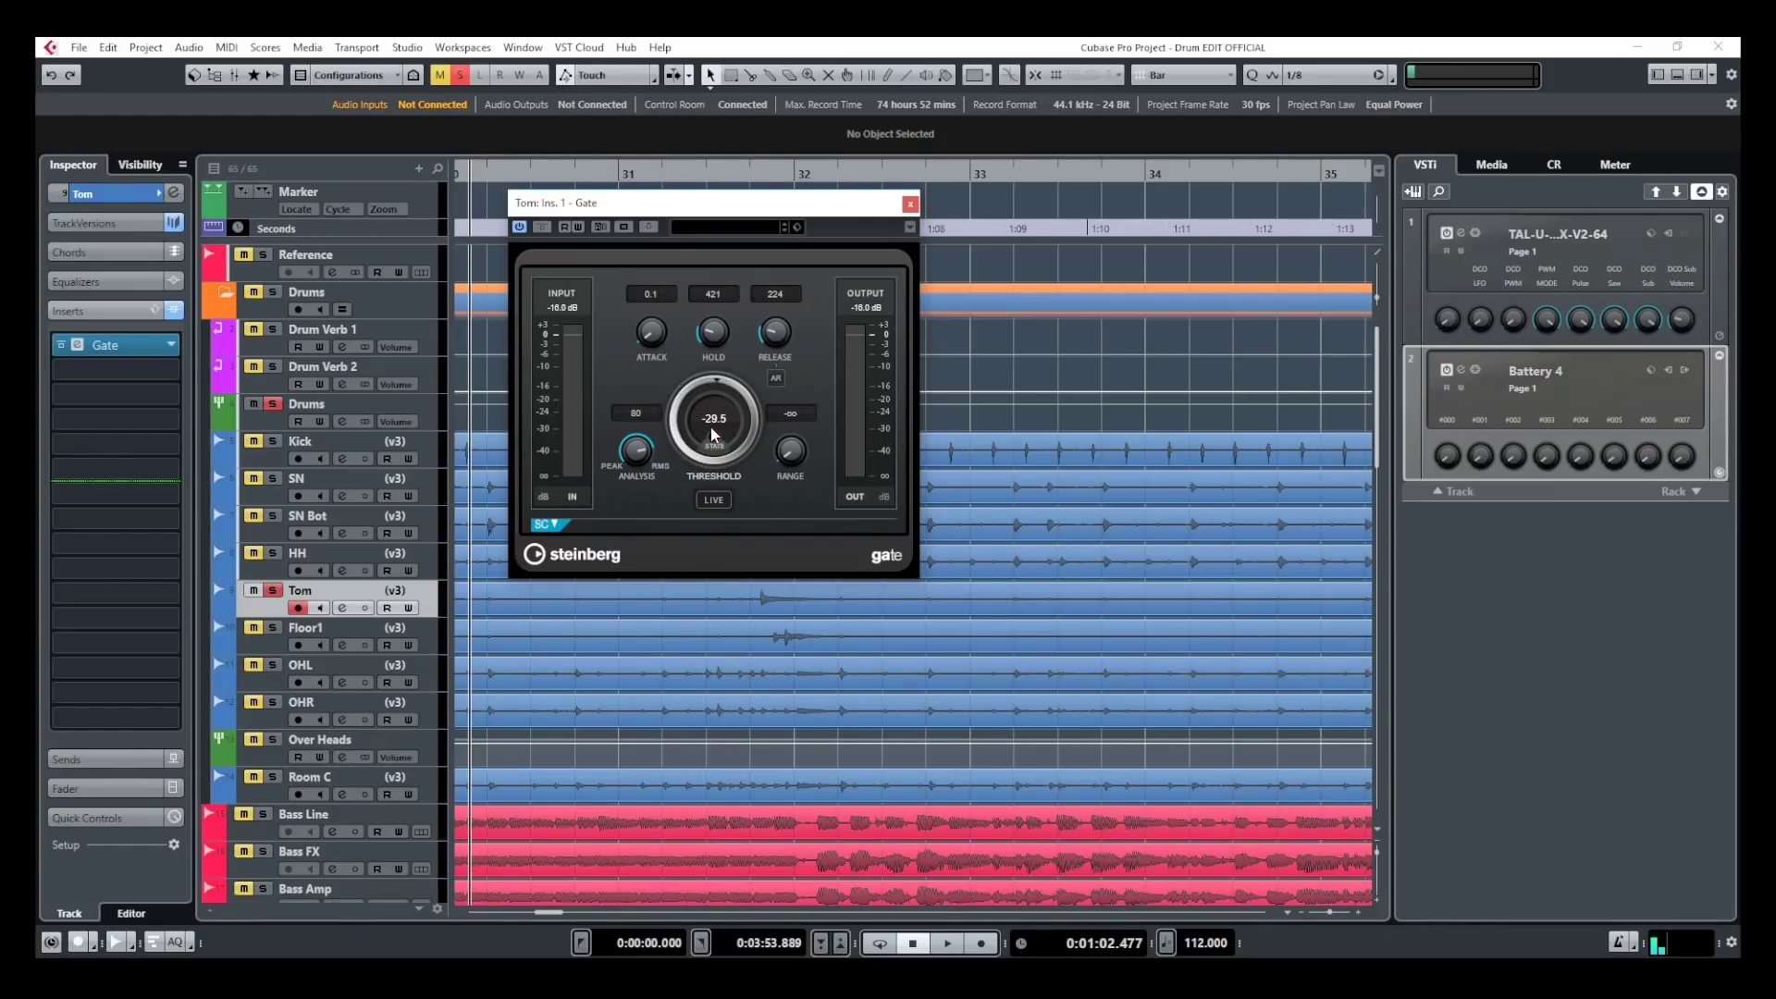
key("space")
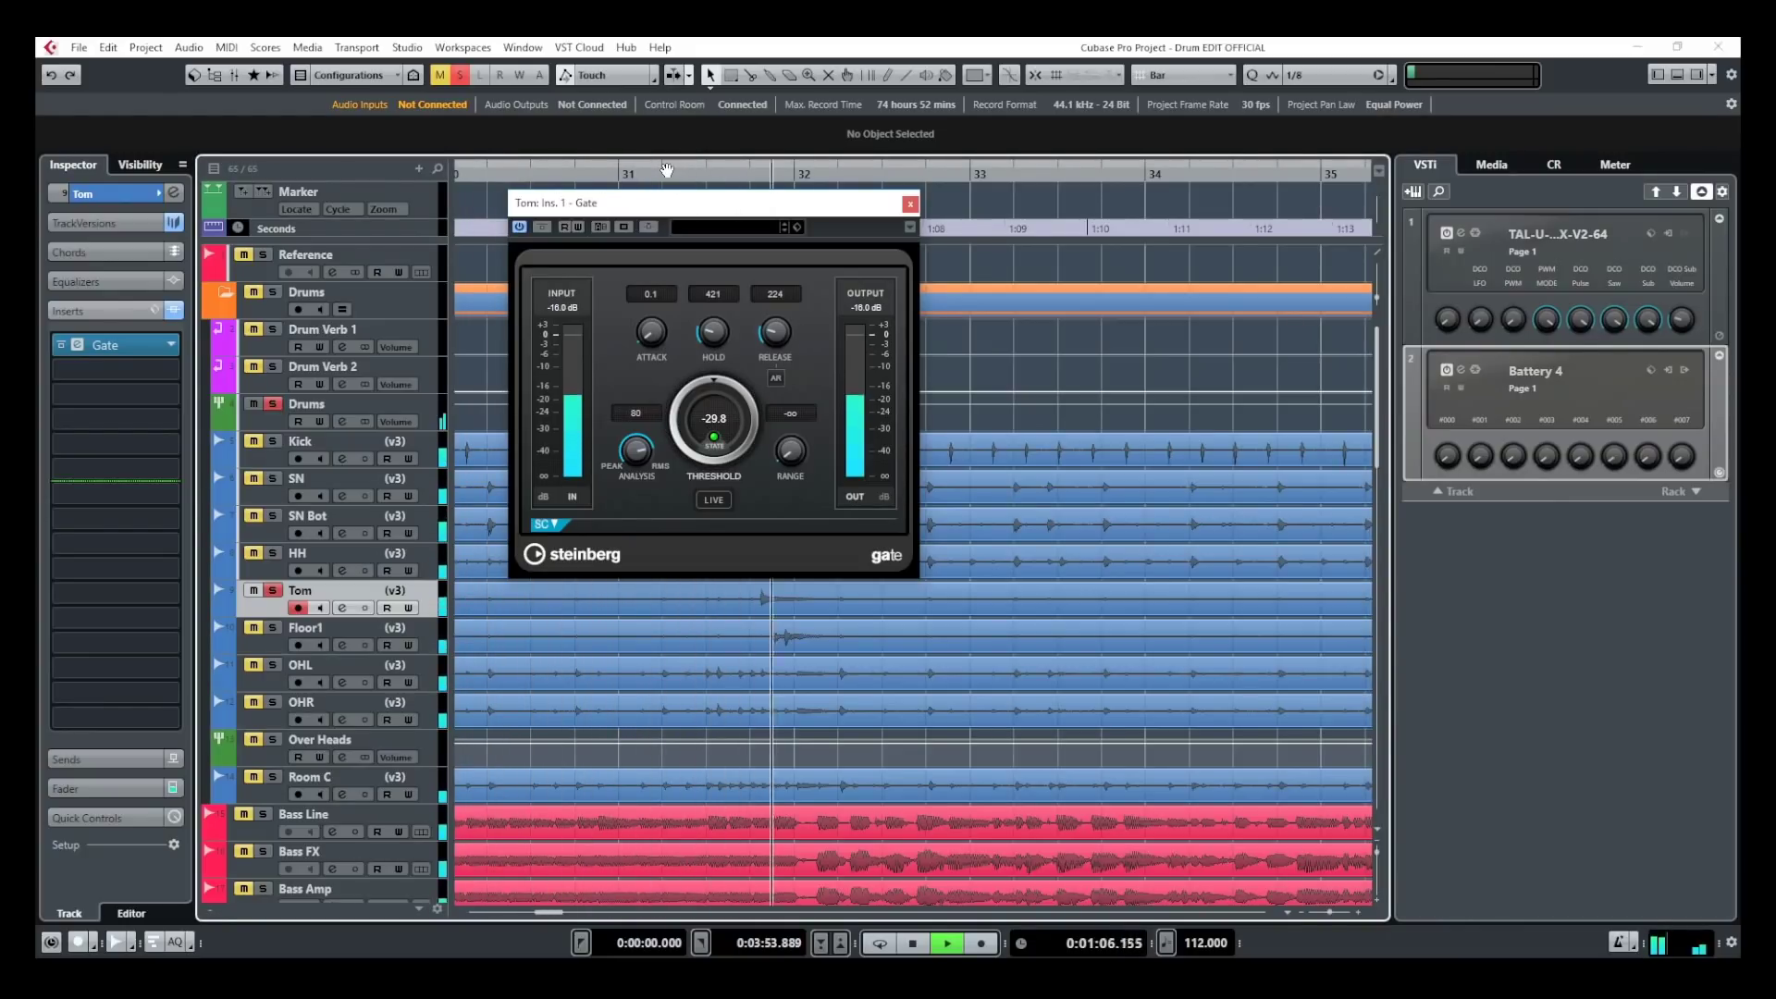
key("space")
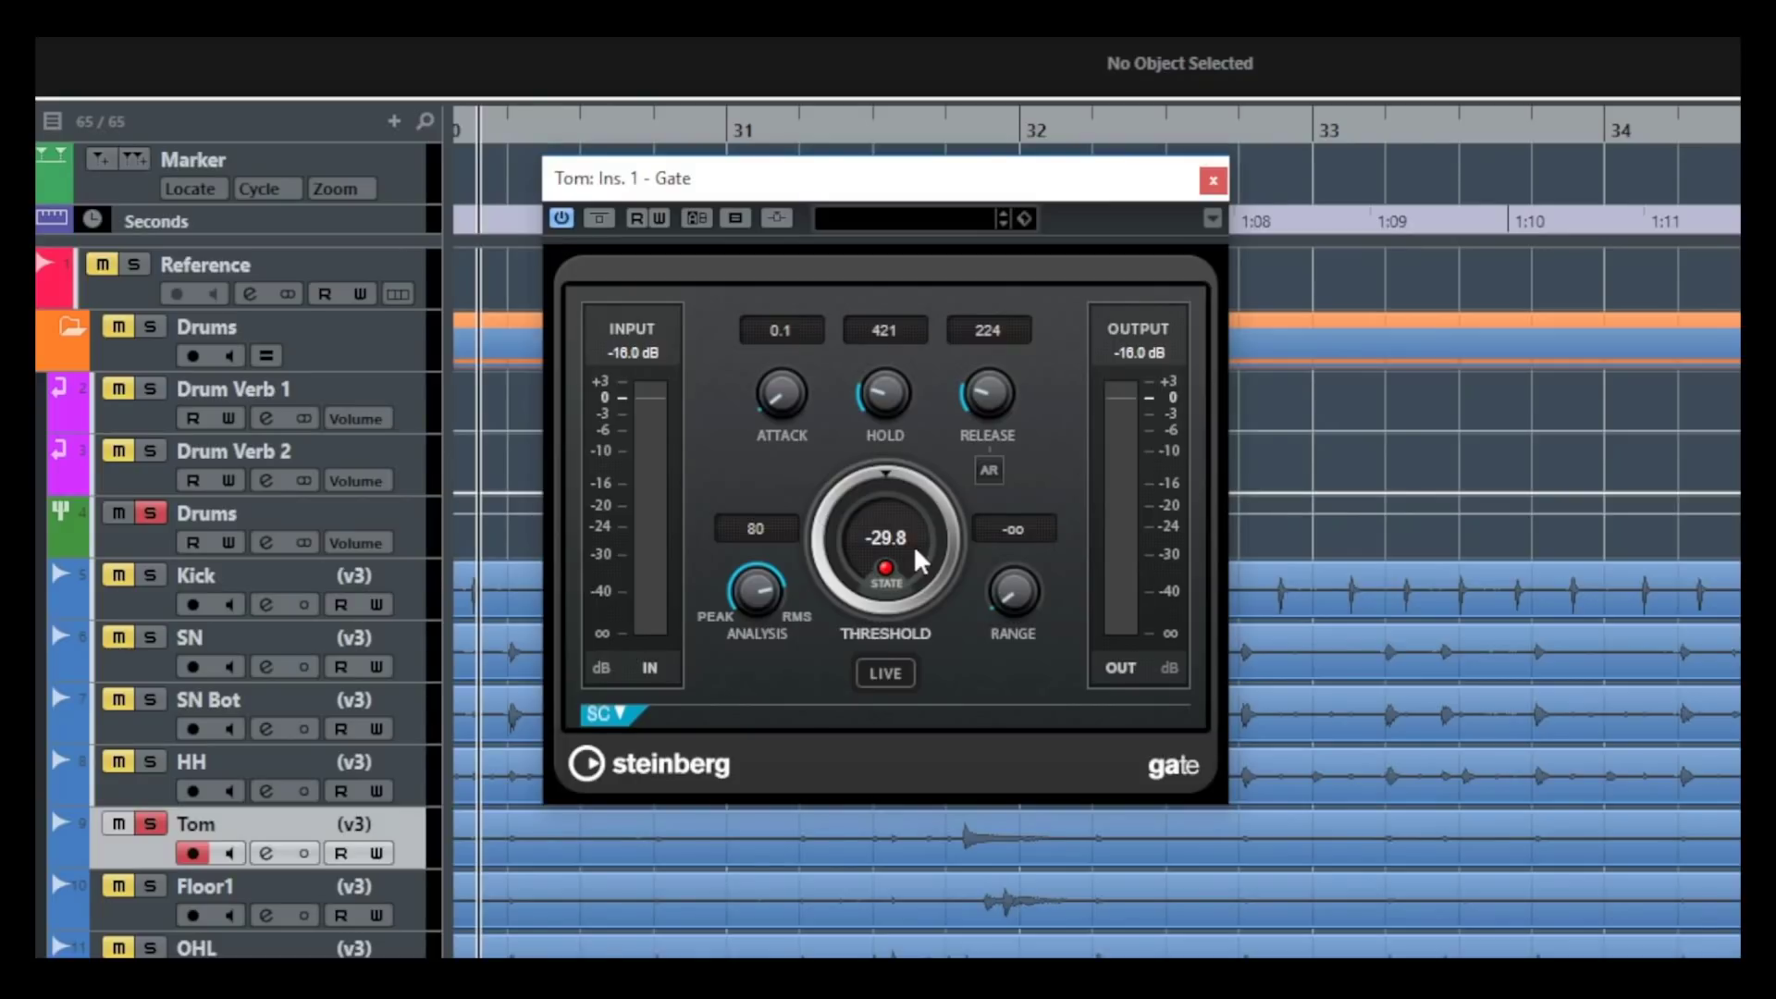
- Shorten the Tom Gate's release to 195 and its hold to 71
scroll(983, 410, "down", 3)
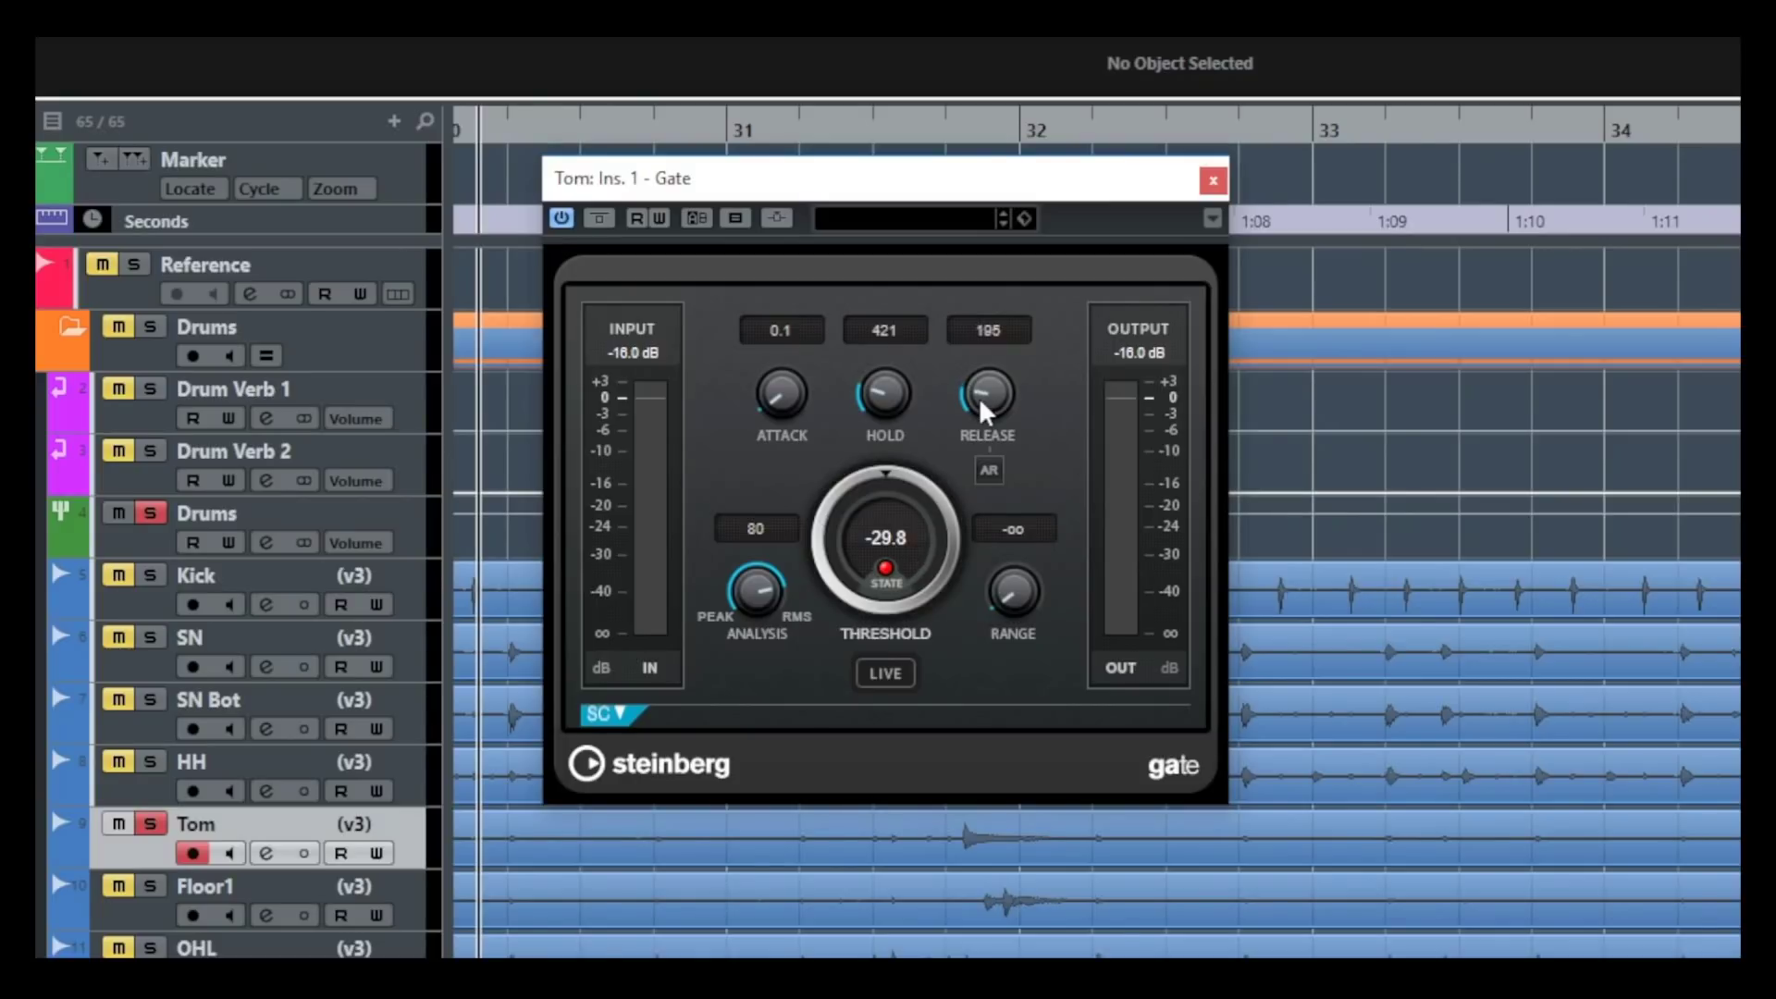
scroll(881, 398, "down", 3)
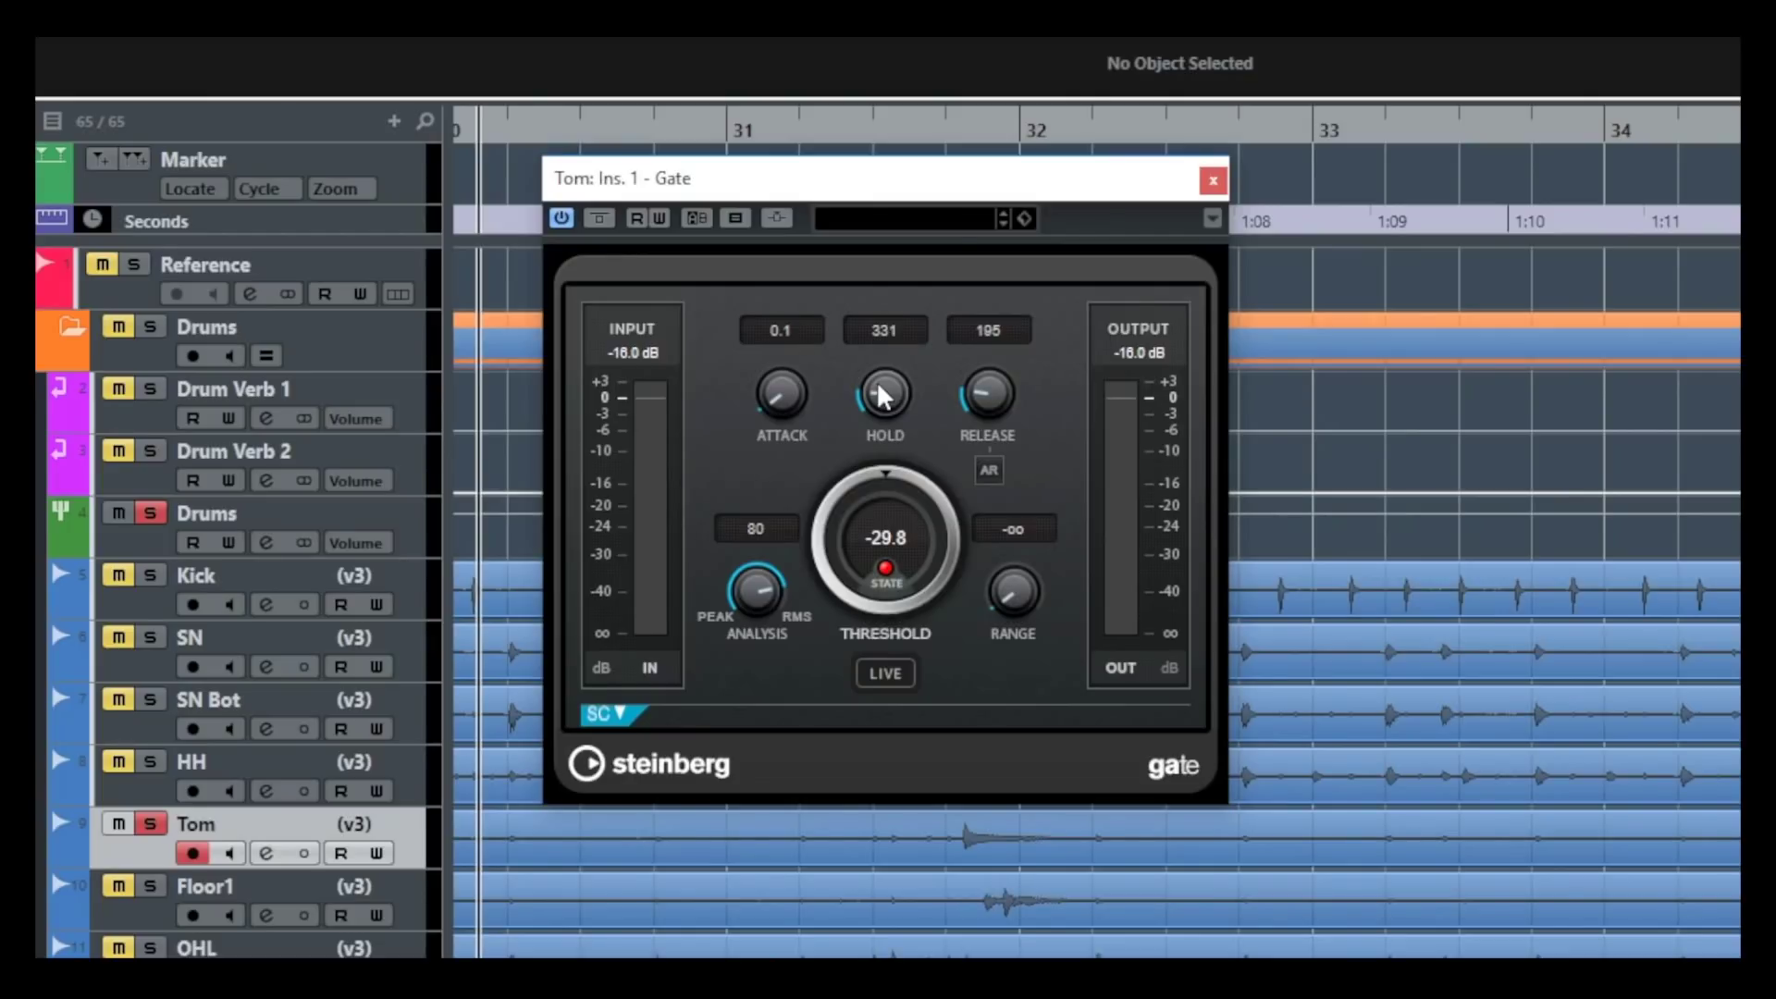
left_click_drag(884, 396, 876, 429)
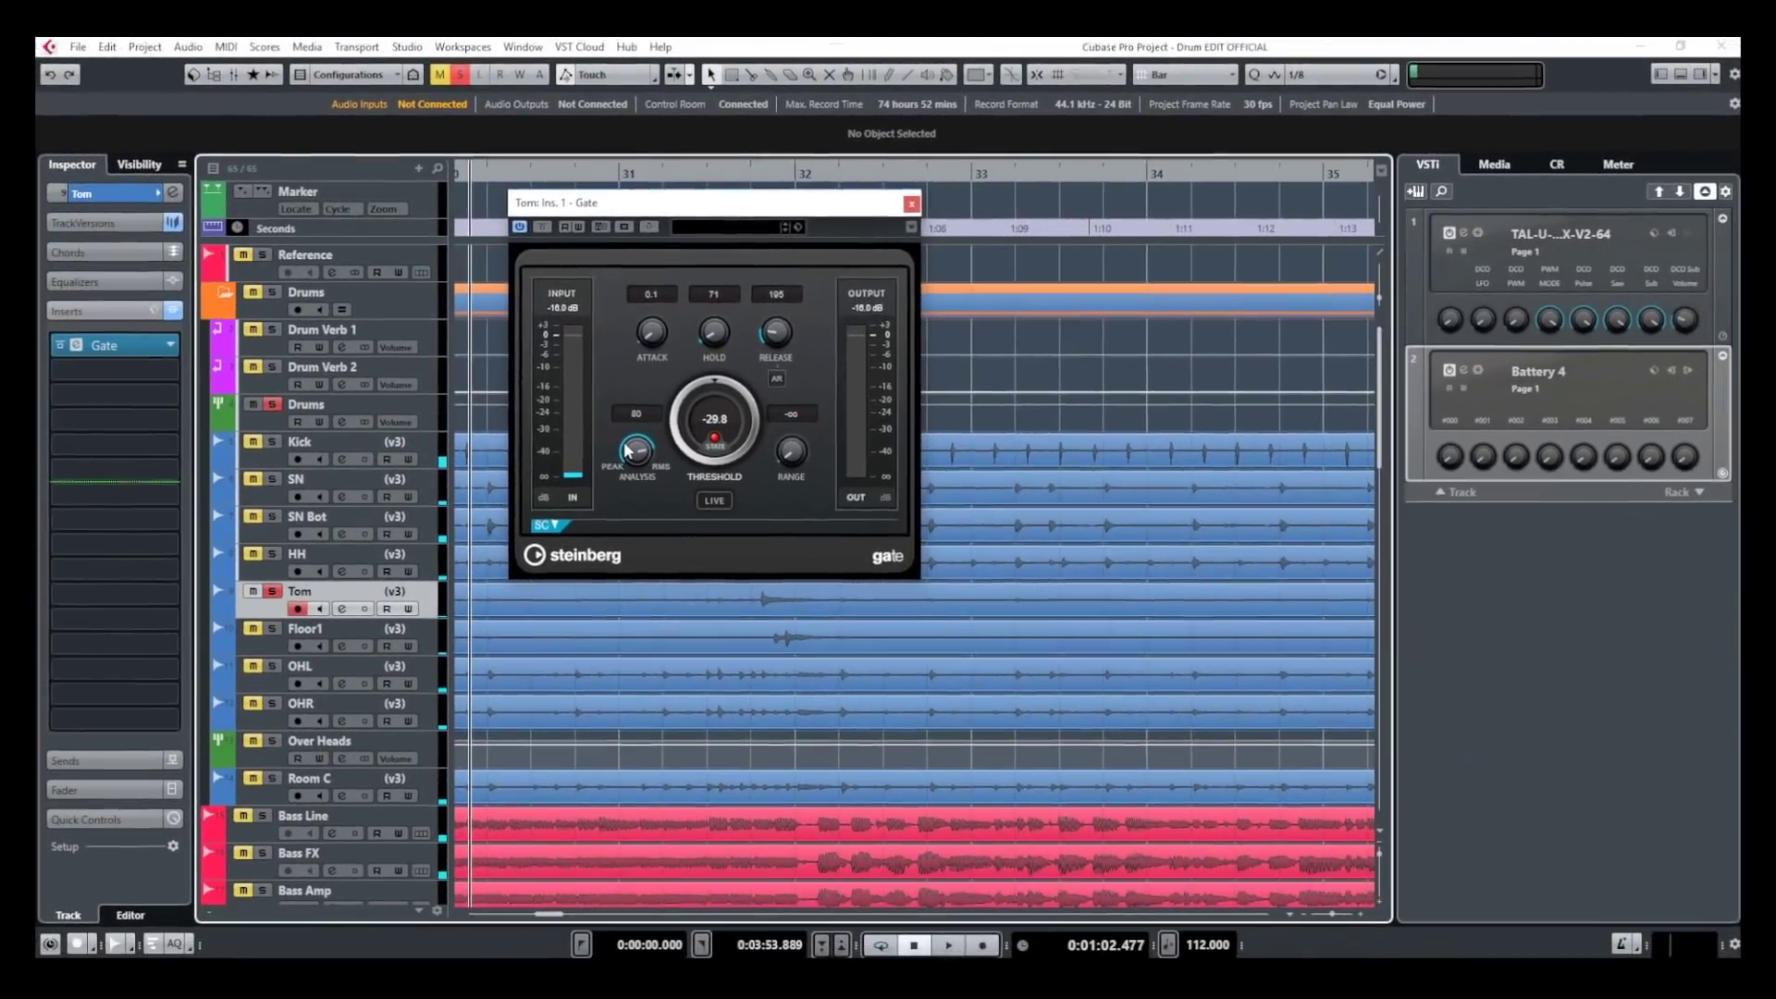
- Move the Gate window clear of the fill, solo the Floor1 track along with Tom, and play both
left_click_drag(772, 189, 1115, 217)
left_click(272, 628)
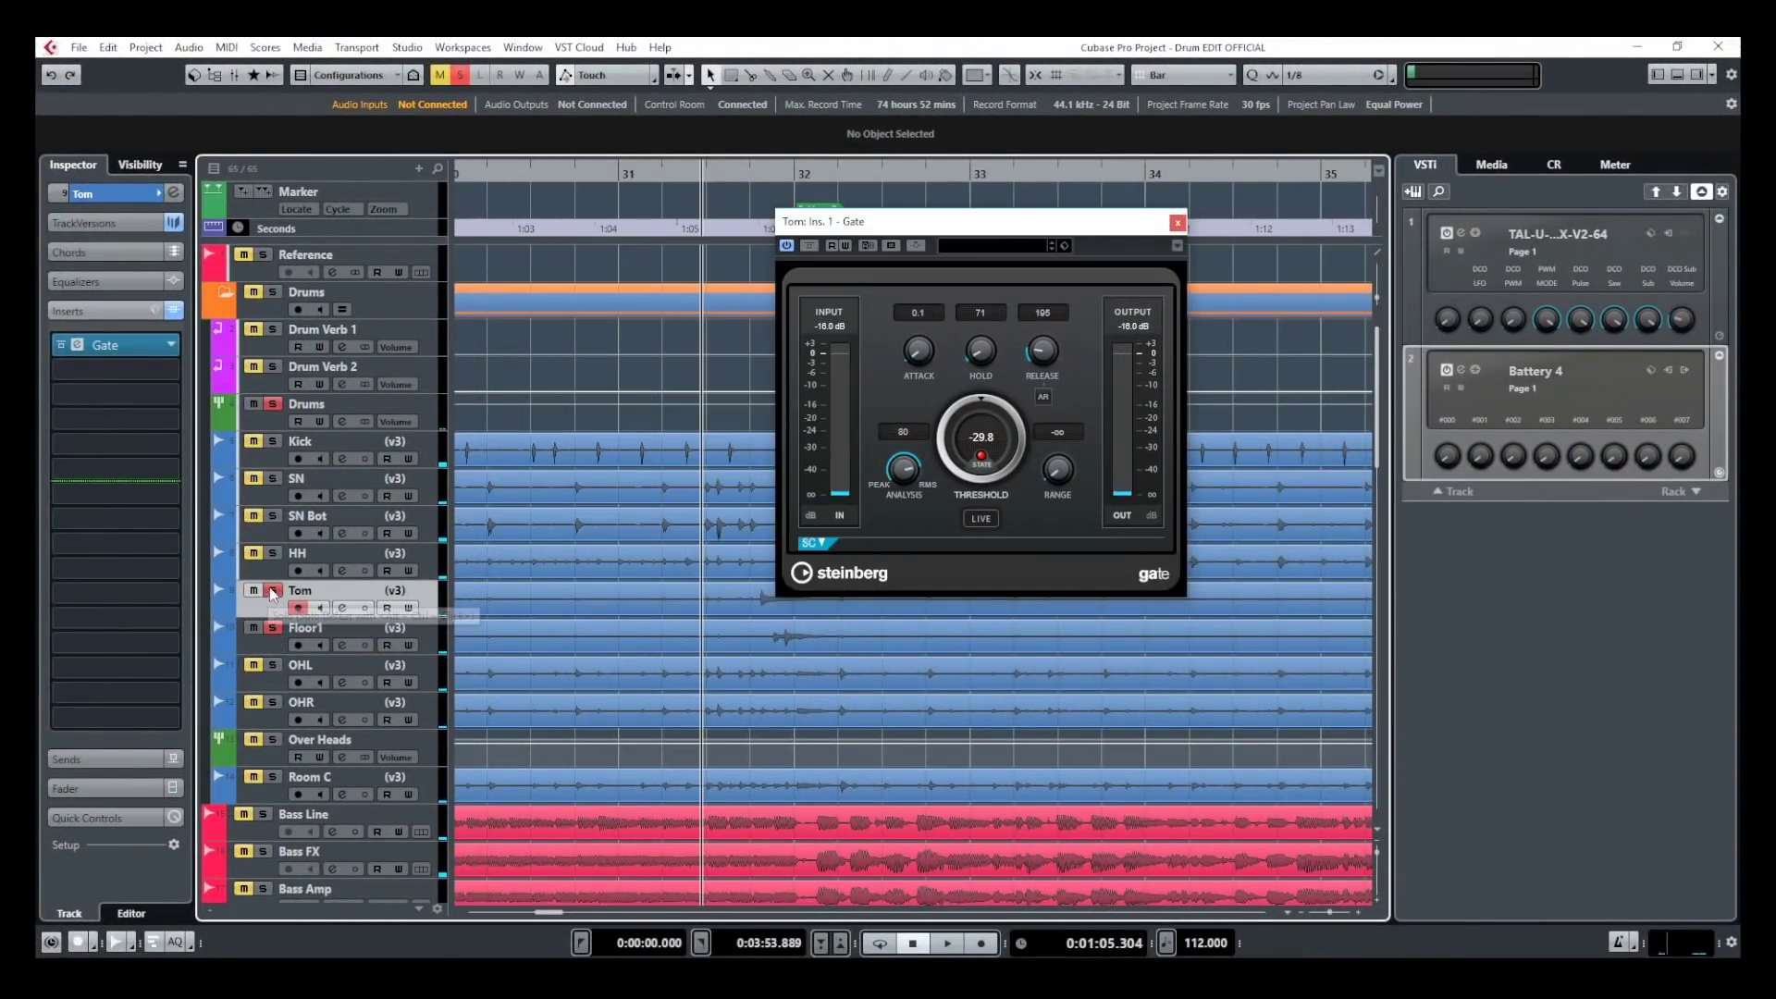
key("space")
key("space")
- Switch on the Gate insert of the Floor1 track and play the fill again with Tom
left_click(270, 640)
left_click(61, 344)
key("space")
key("space")
- Unsolo the Floor1 and Tom tracks and play the full drum kit from just before bar 29
left_click(272, 628)
left_click(272, 590)
scroll(599, 488, "down", 5)
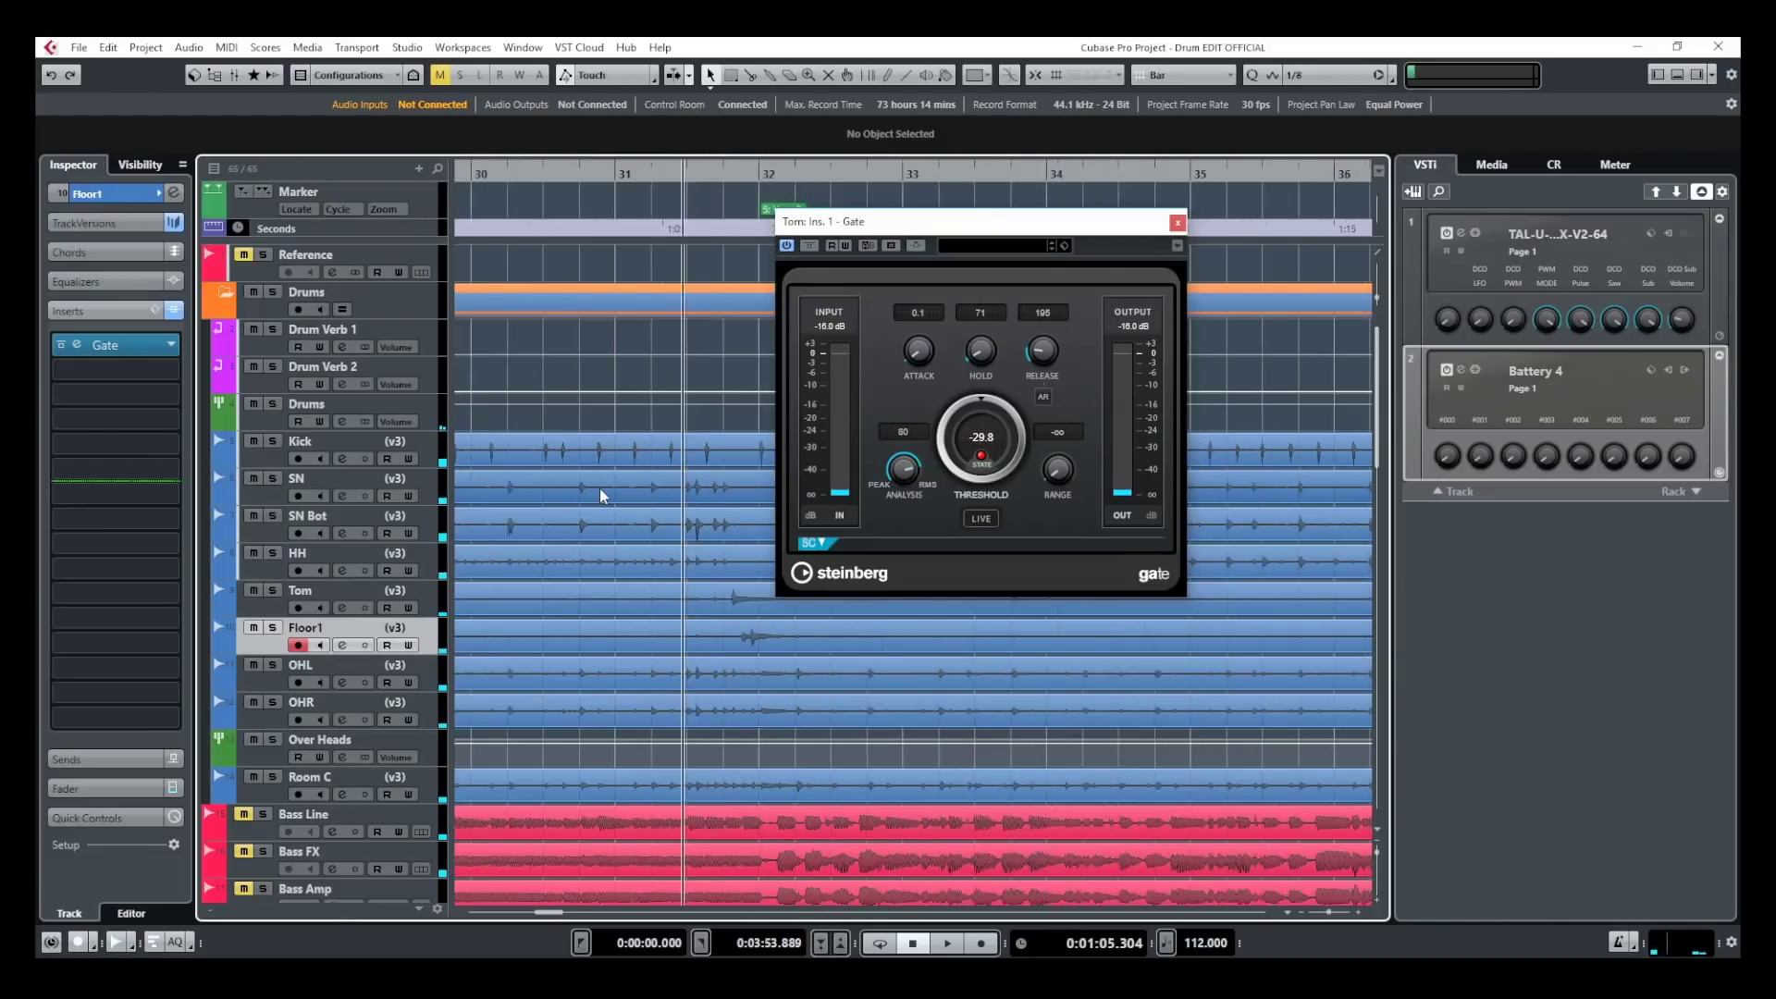
scroll(600, 488, "down", 4)
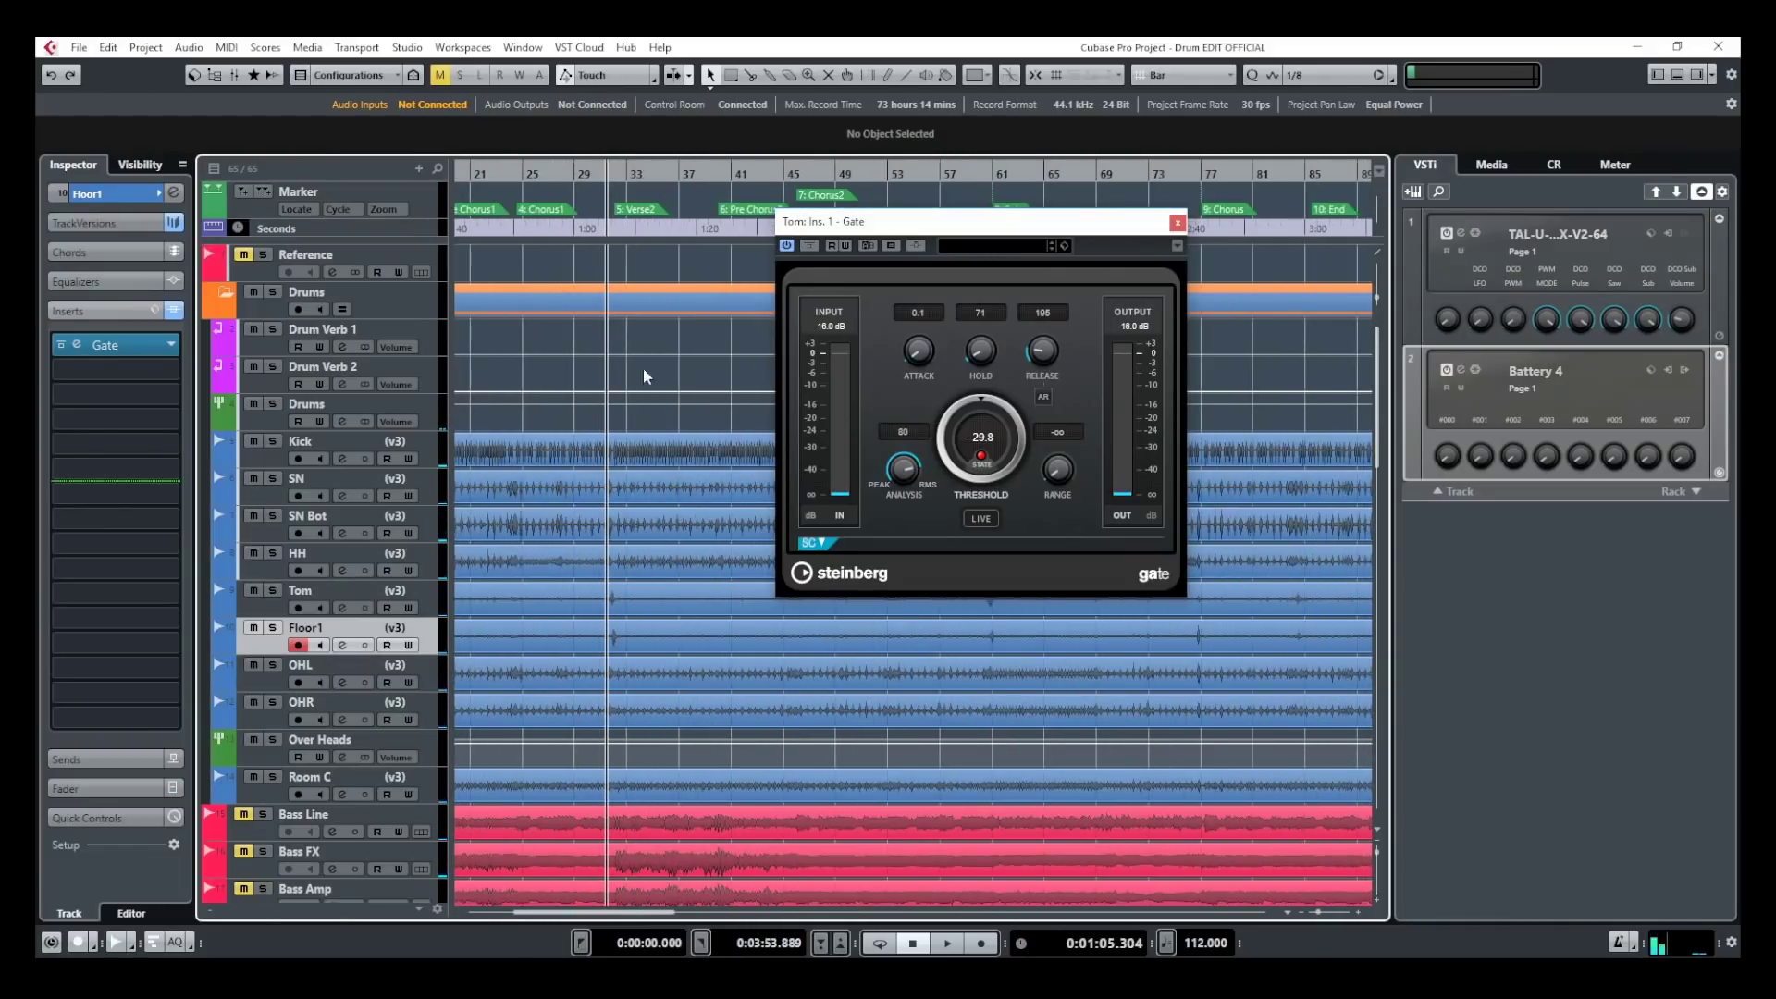
left_click(569, 173)
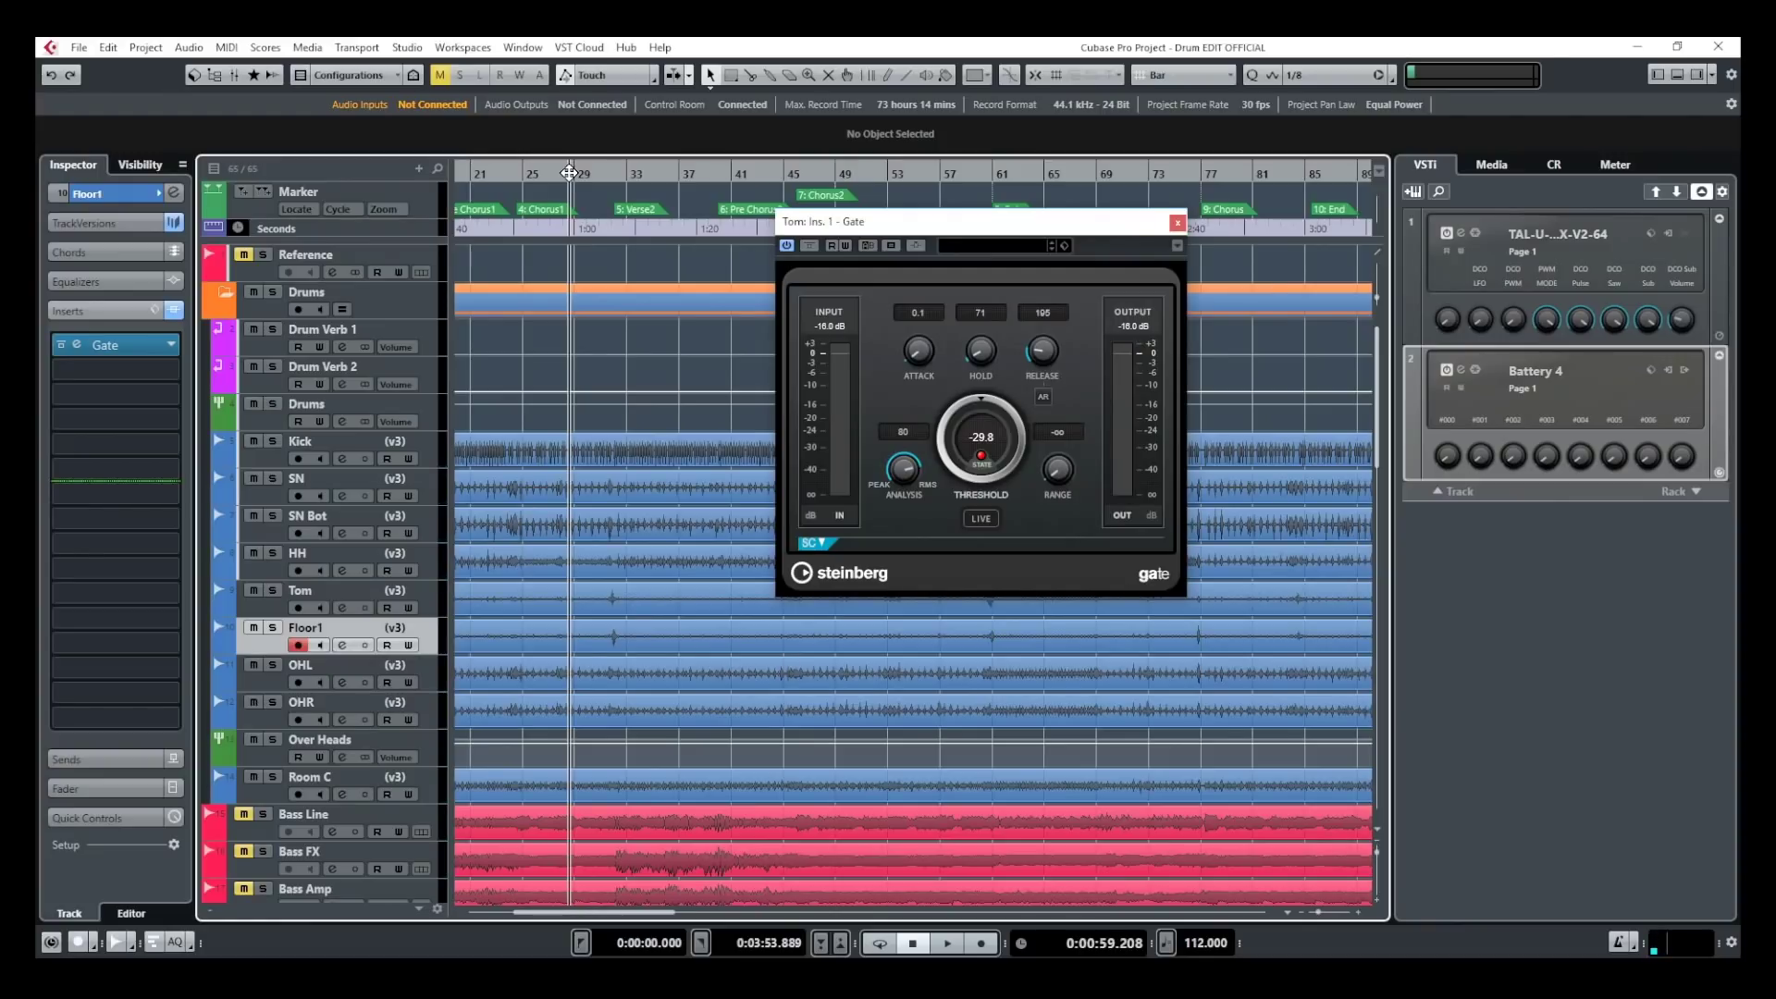
key("space")
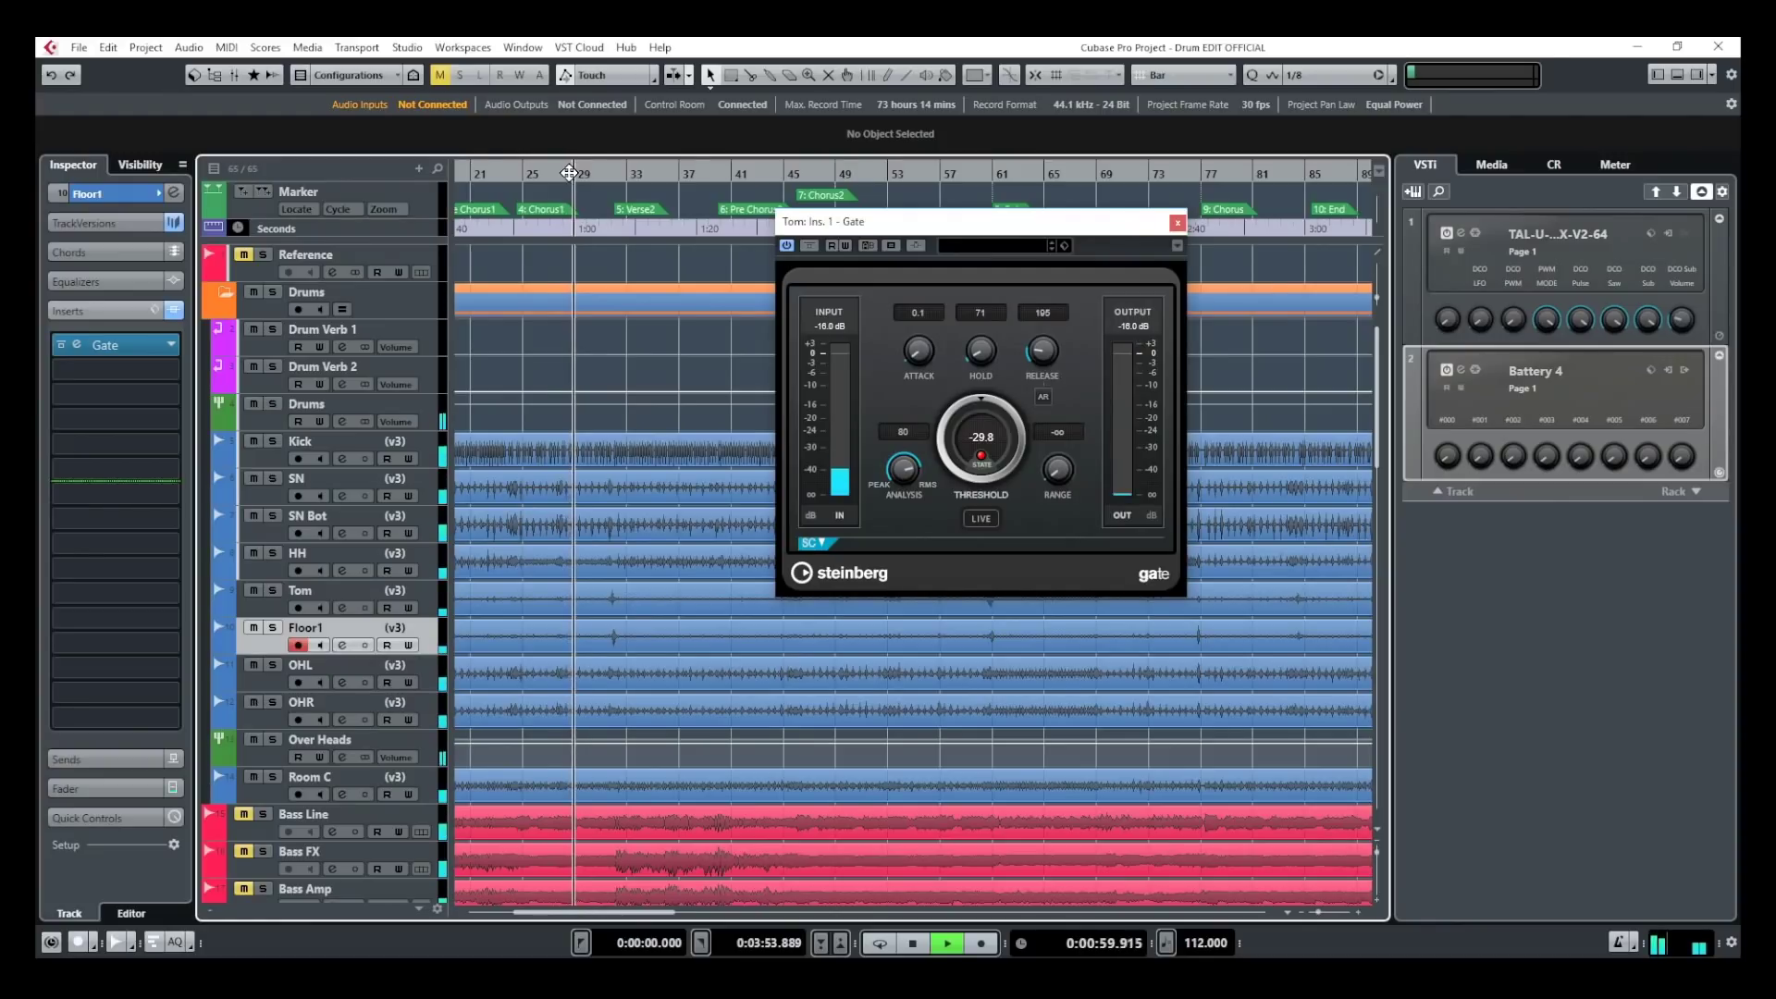
- Replay the full drum kit through the tom fill before Verse2, and close the Gate window
left_click(615, 173)
key("space")
left_click(598, 174)
key("space")
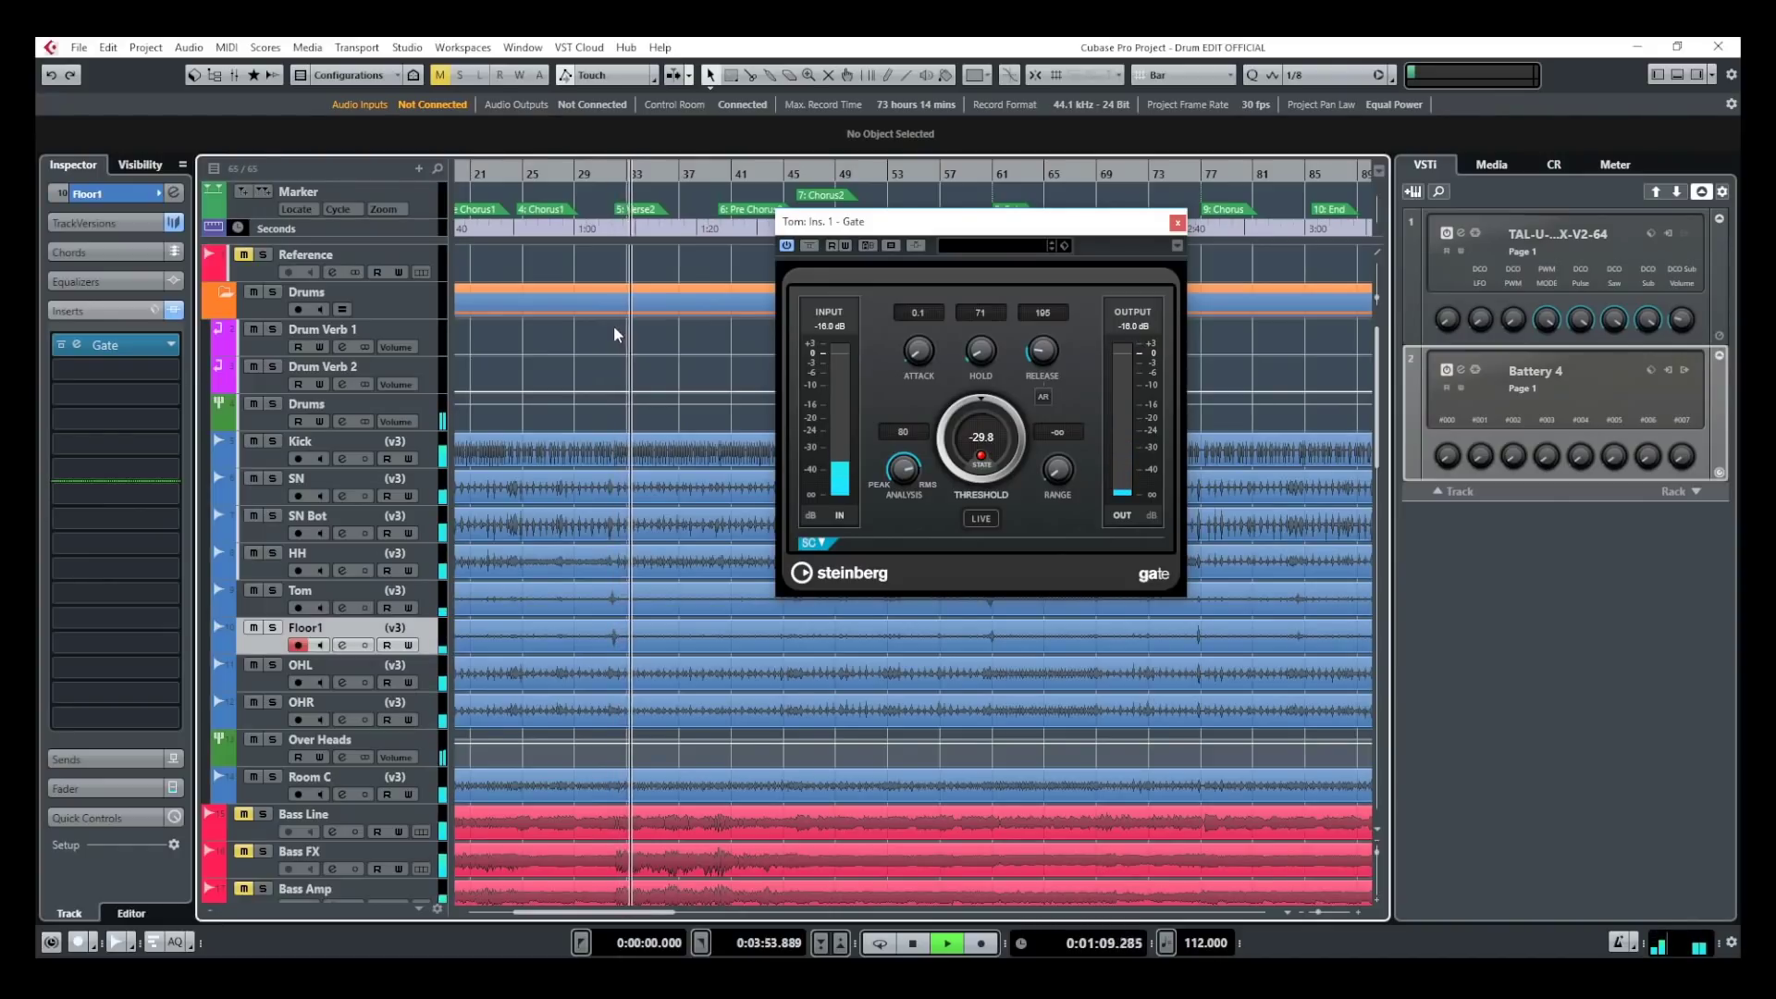
key("space")
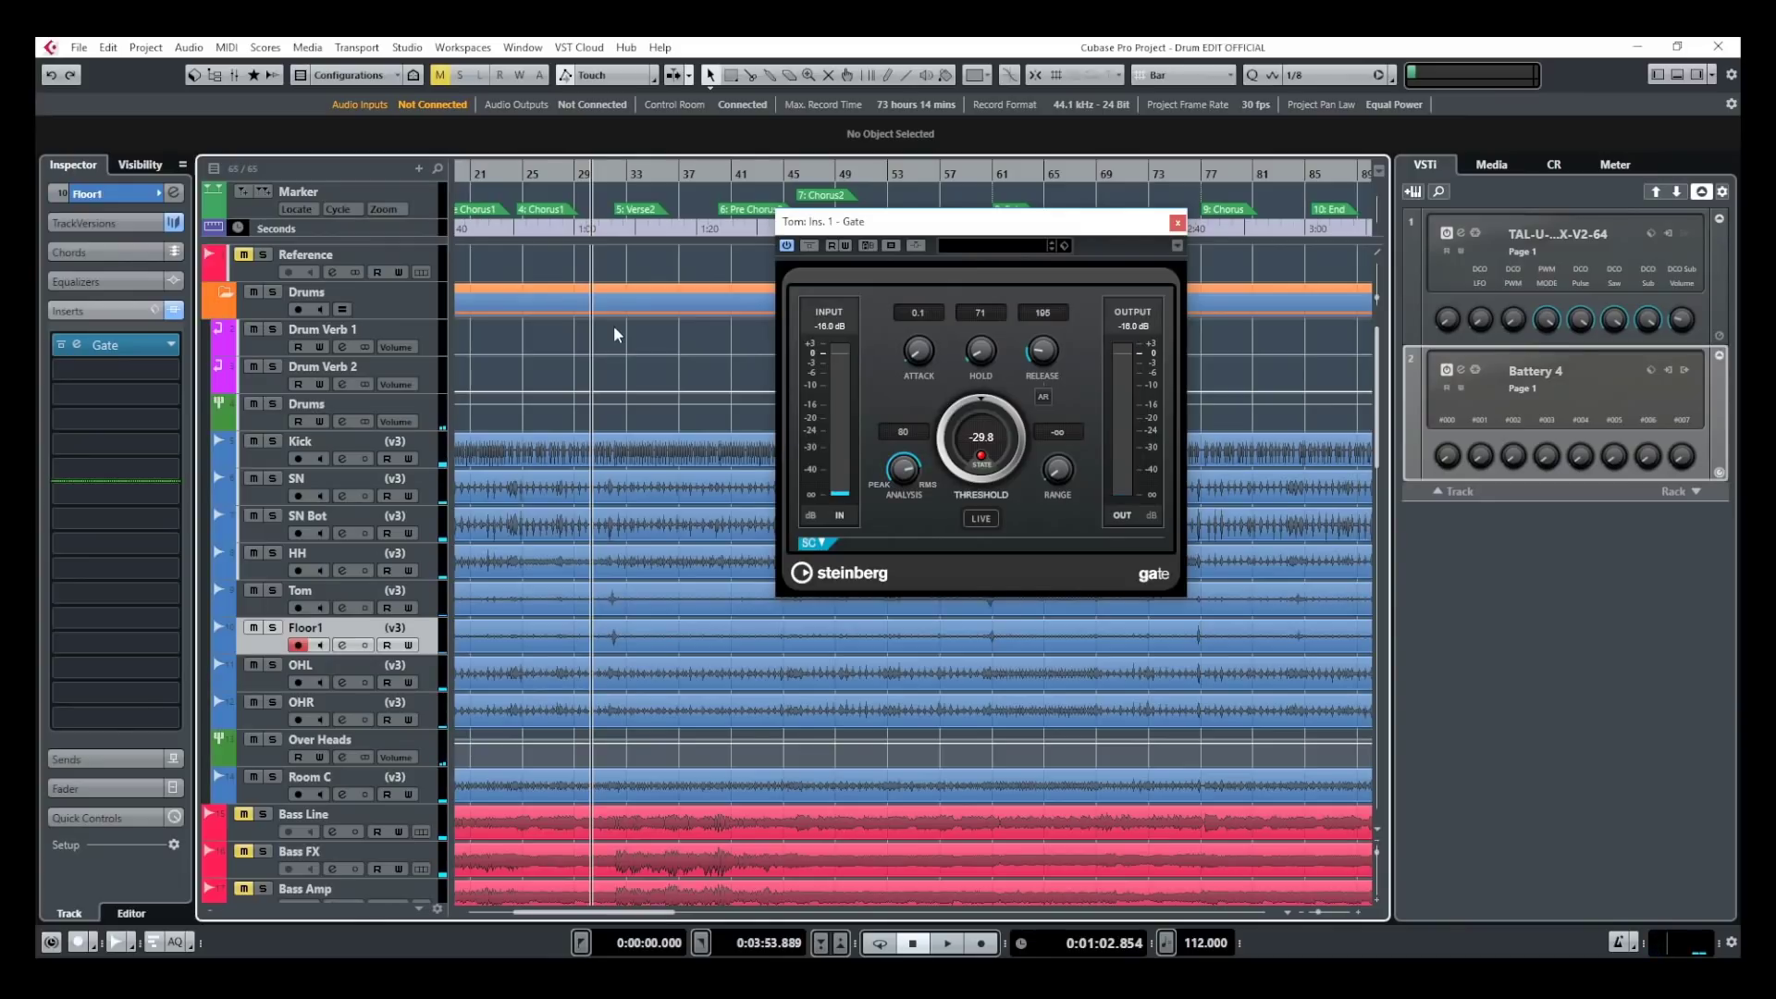
left_click(1176, 223)
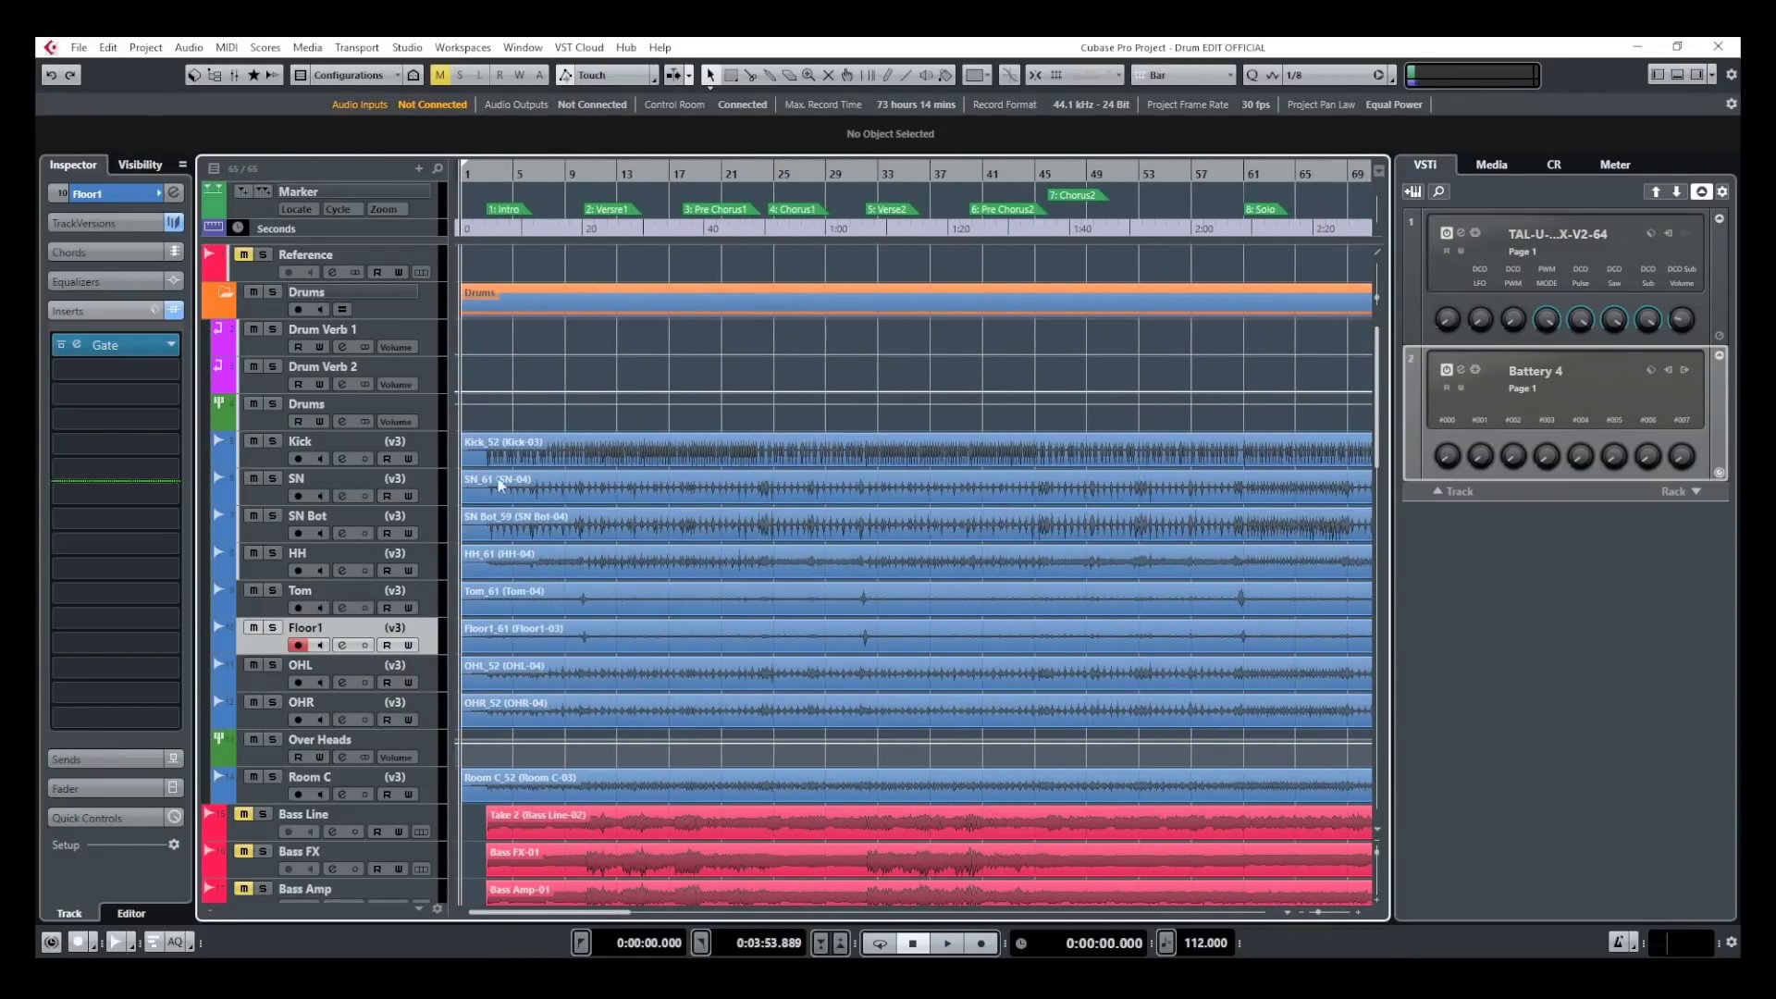
- Split the Tom and Floor1 events before and after the bar 10 fill, ending the Floor1 piece at 10.3.1.16
left_click(552, 596)
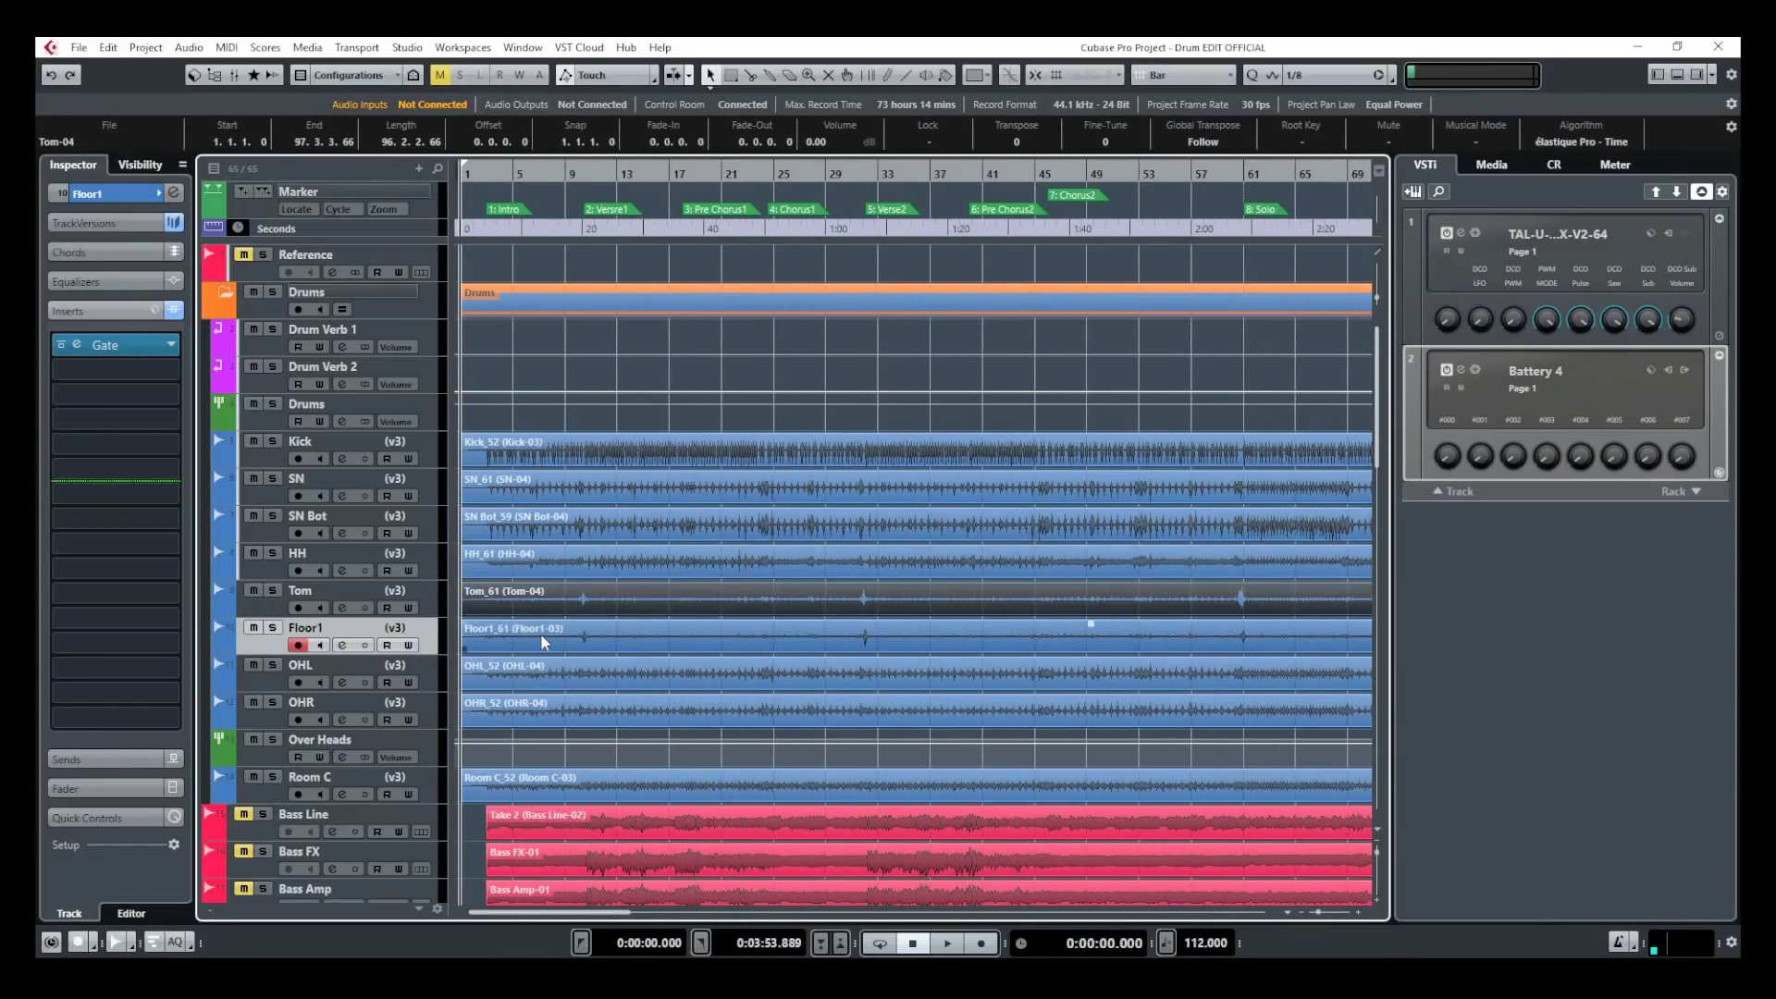
left_click(540, 633, "shift")
scroll(505, 601, "up", 4)
scroll(777, 590, "up", 6)
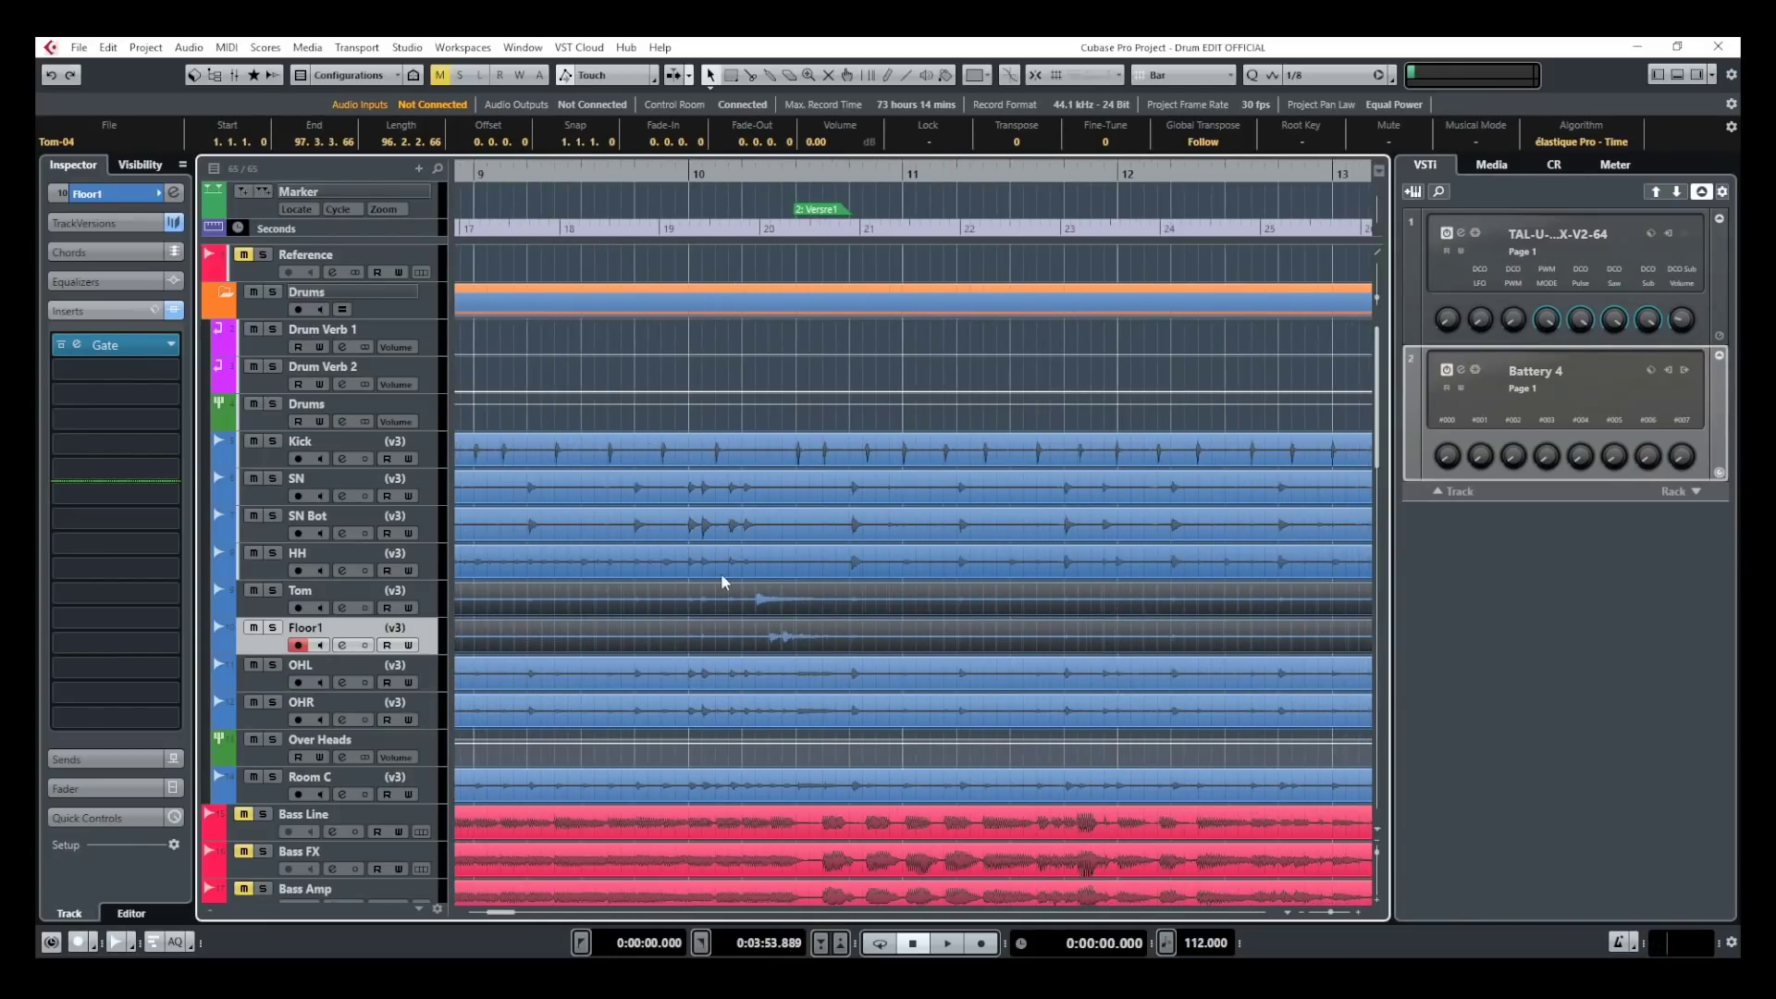
scroll(723, 578, "down", 1)
left_click(828, 384)
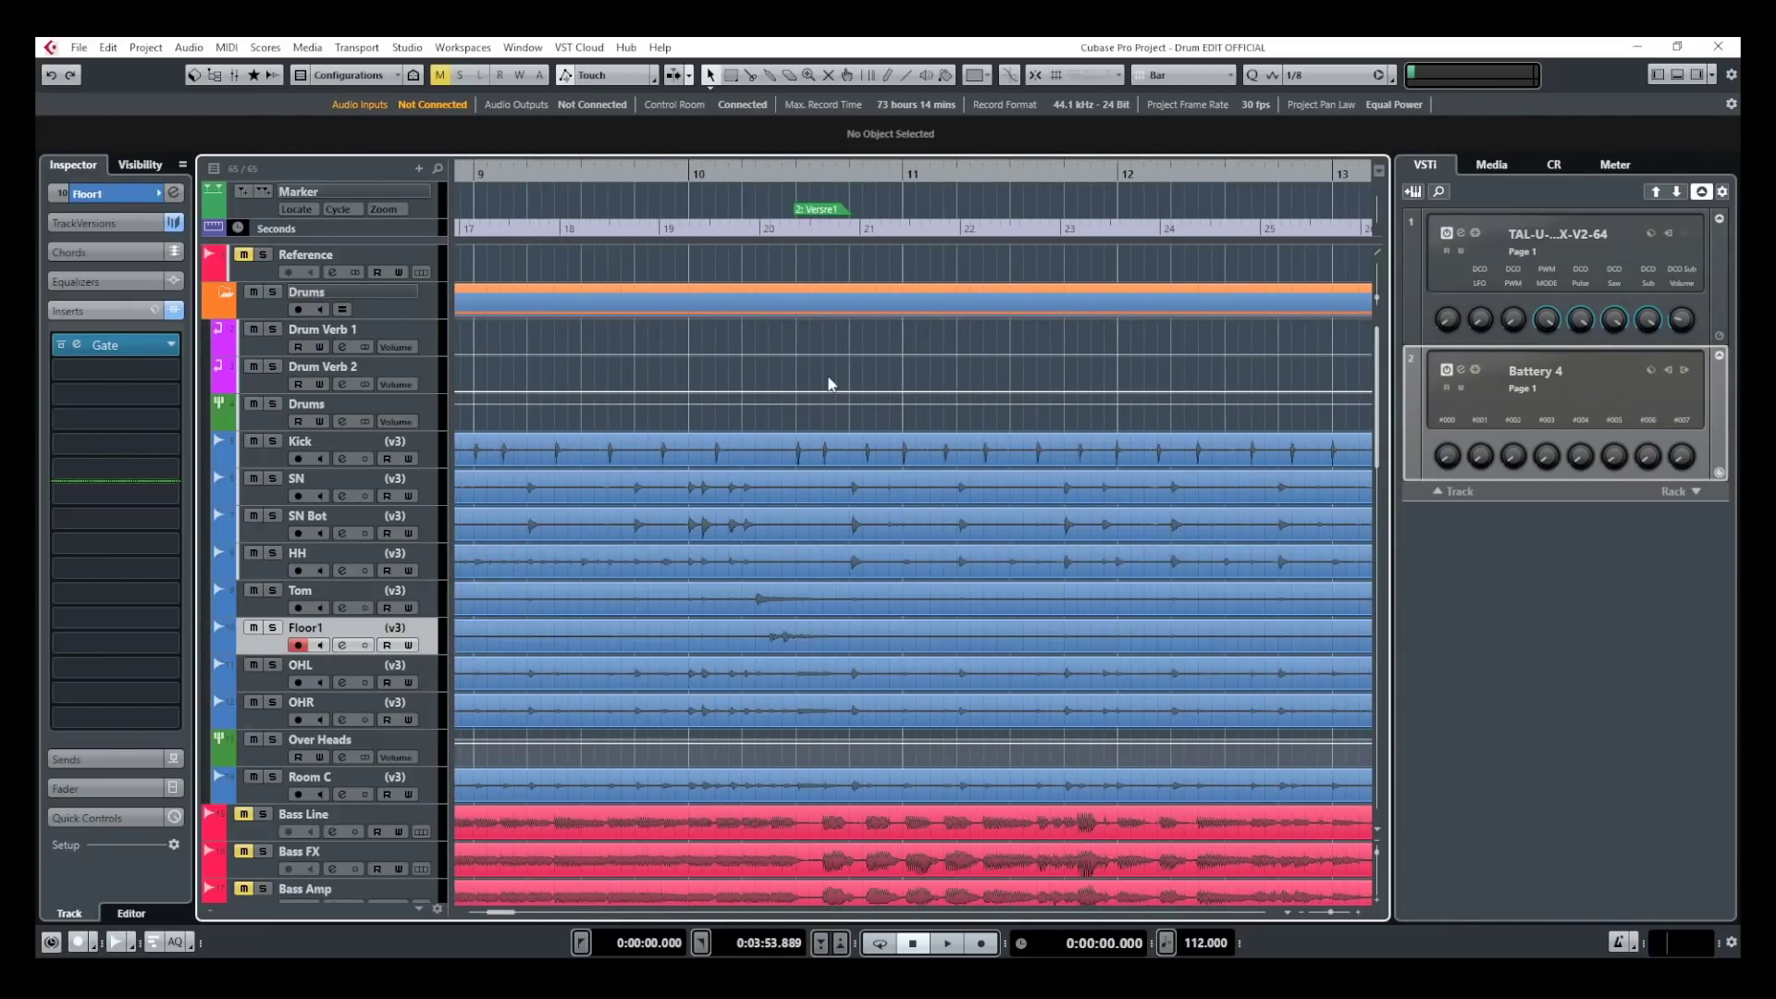
scroll(750, 612, "up", 3)
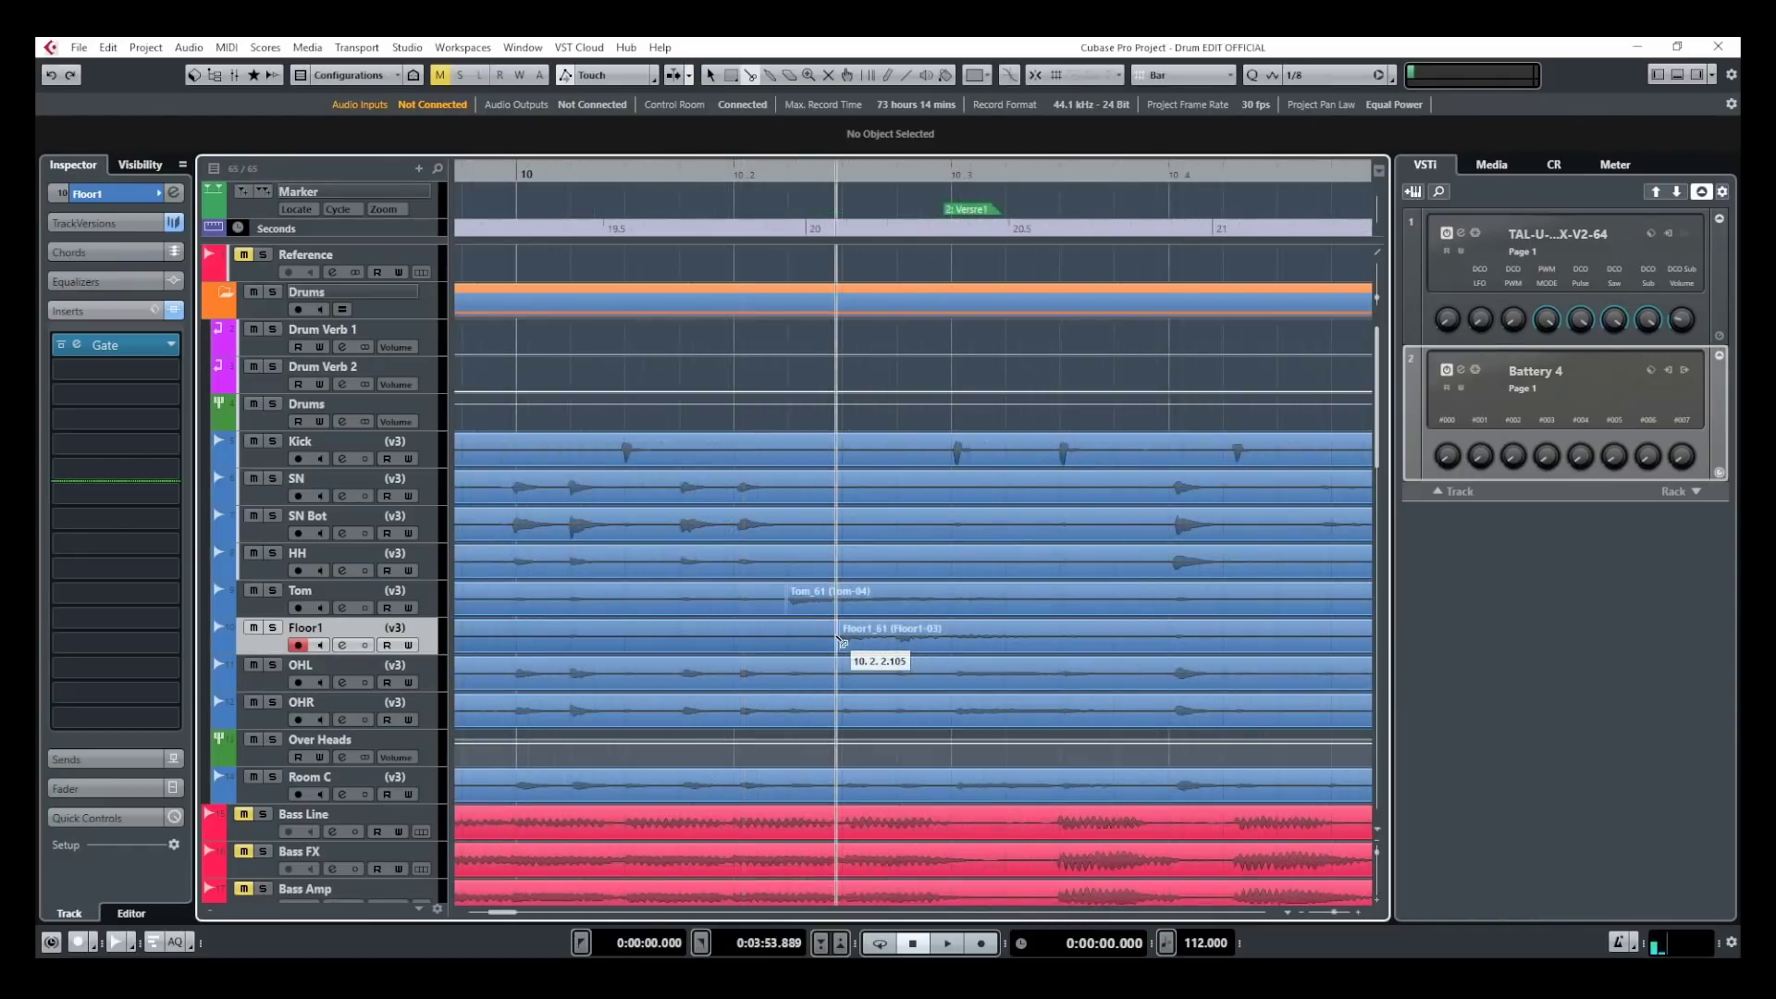
left_click(958, 638)
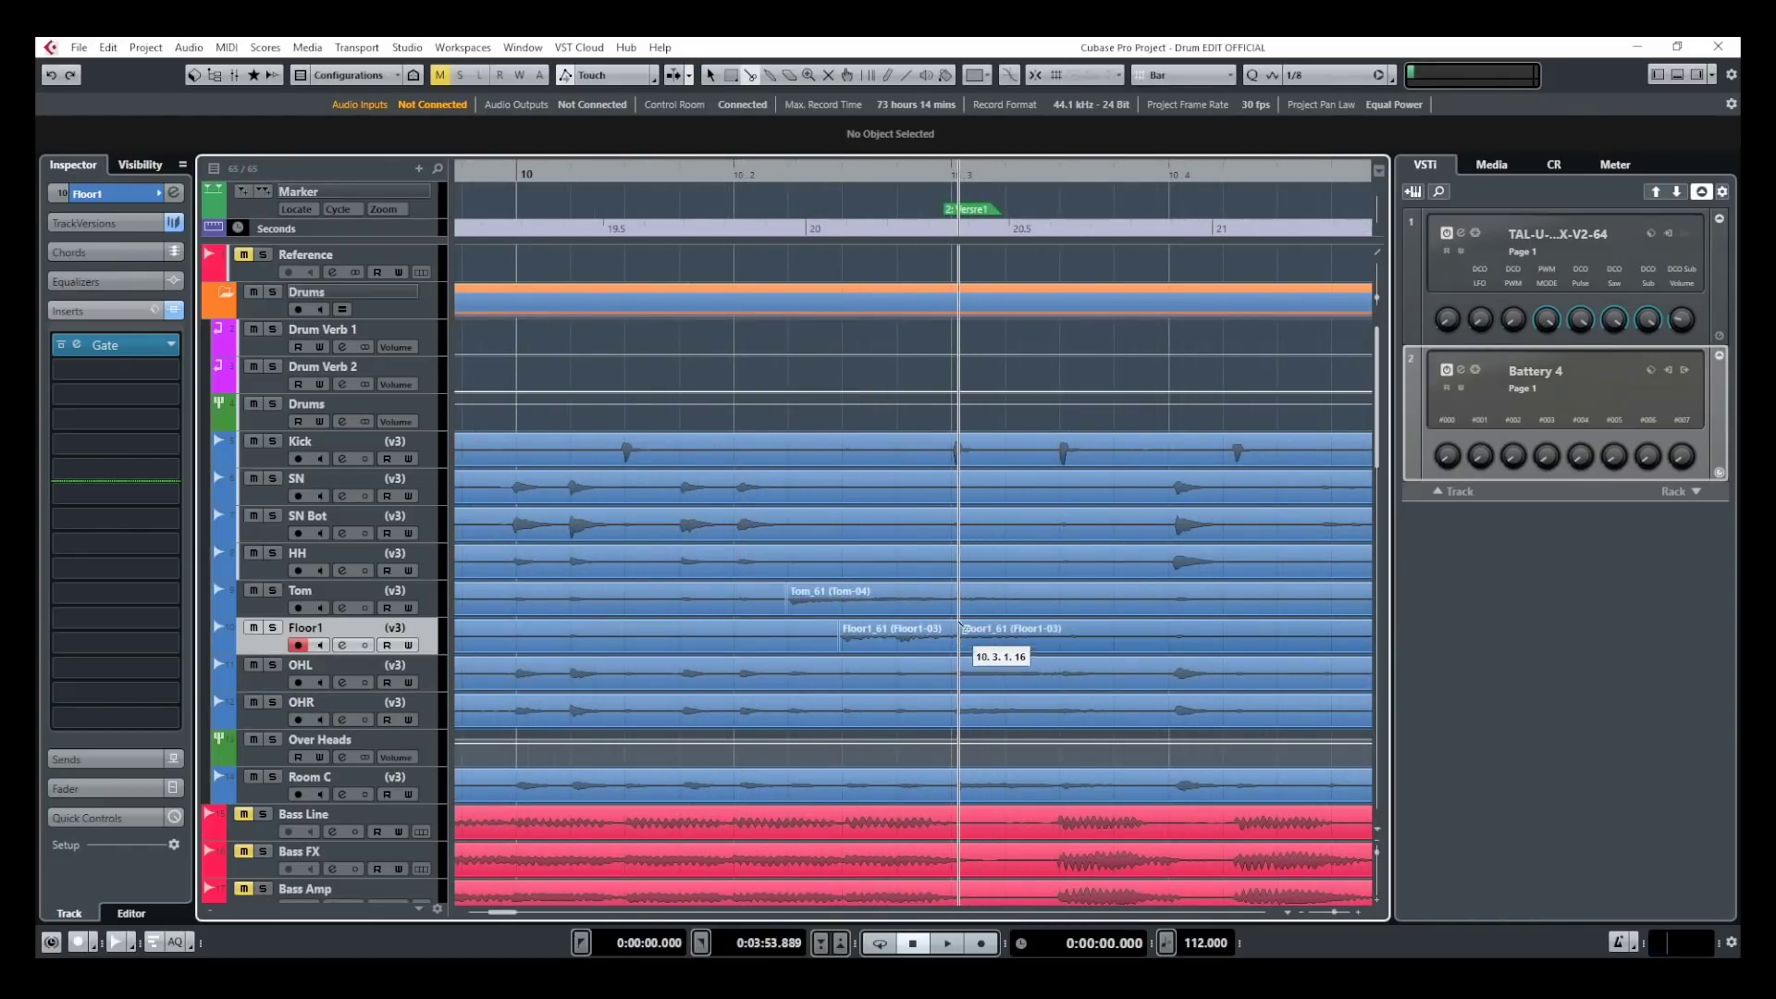
left_click(945, 599)
- Split the Tom and Floor1 events around the remaining fills, from the fill before Verse2 to the end of the song
scroll(1054, 597, "down", 3)
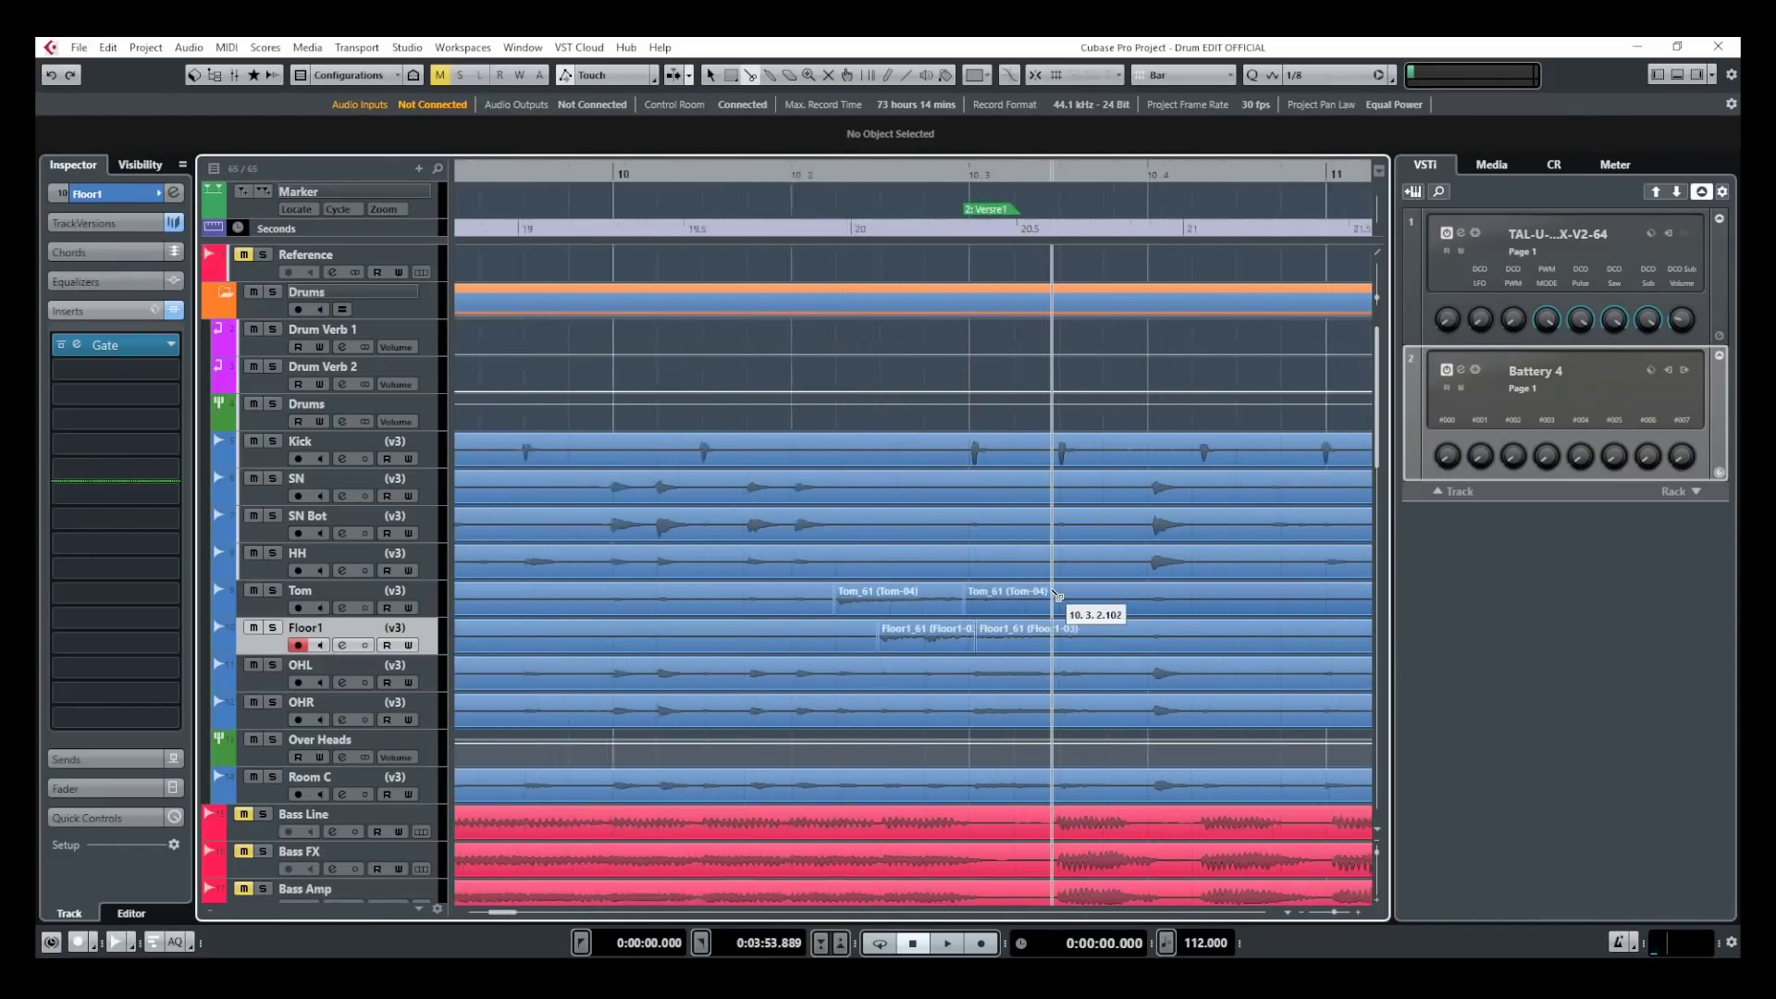
scroll(1054, 597, "down", 4)
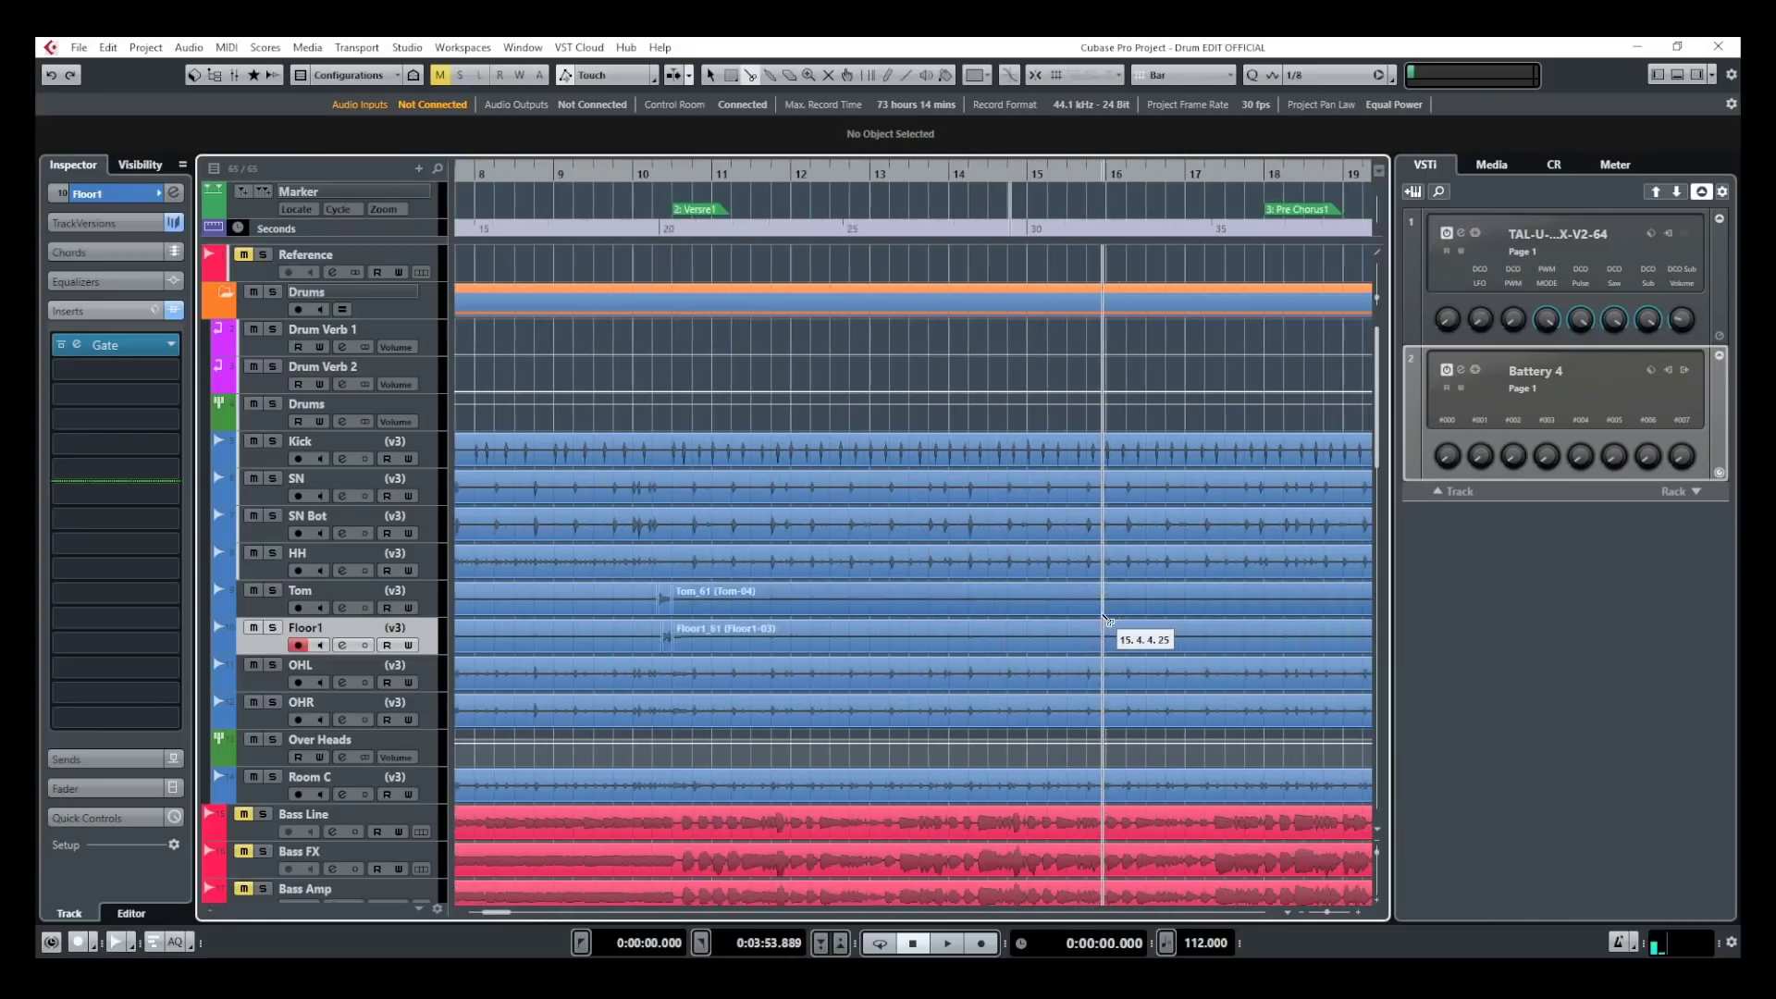
scroll(1107, 621, "down", 5)
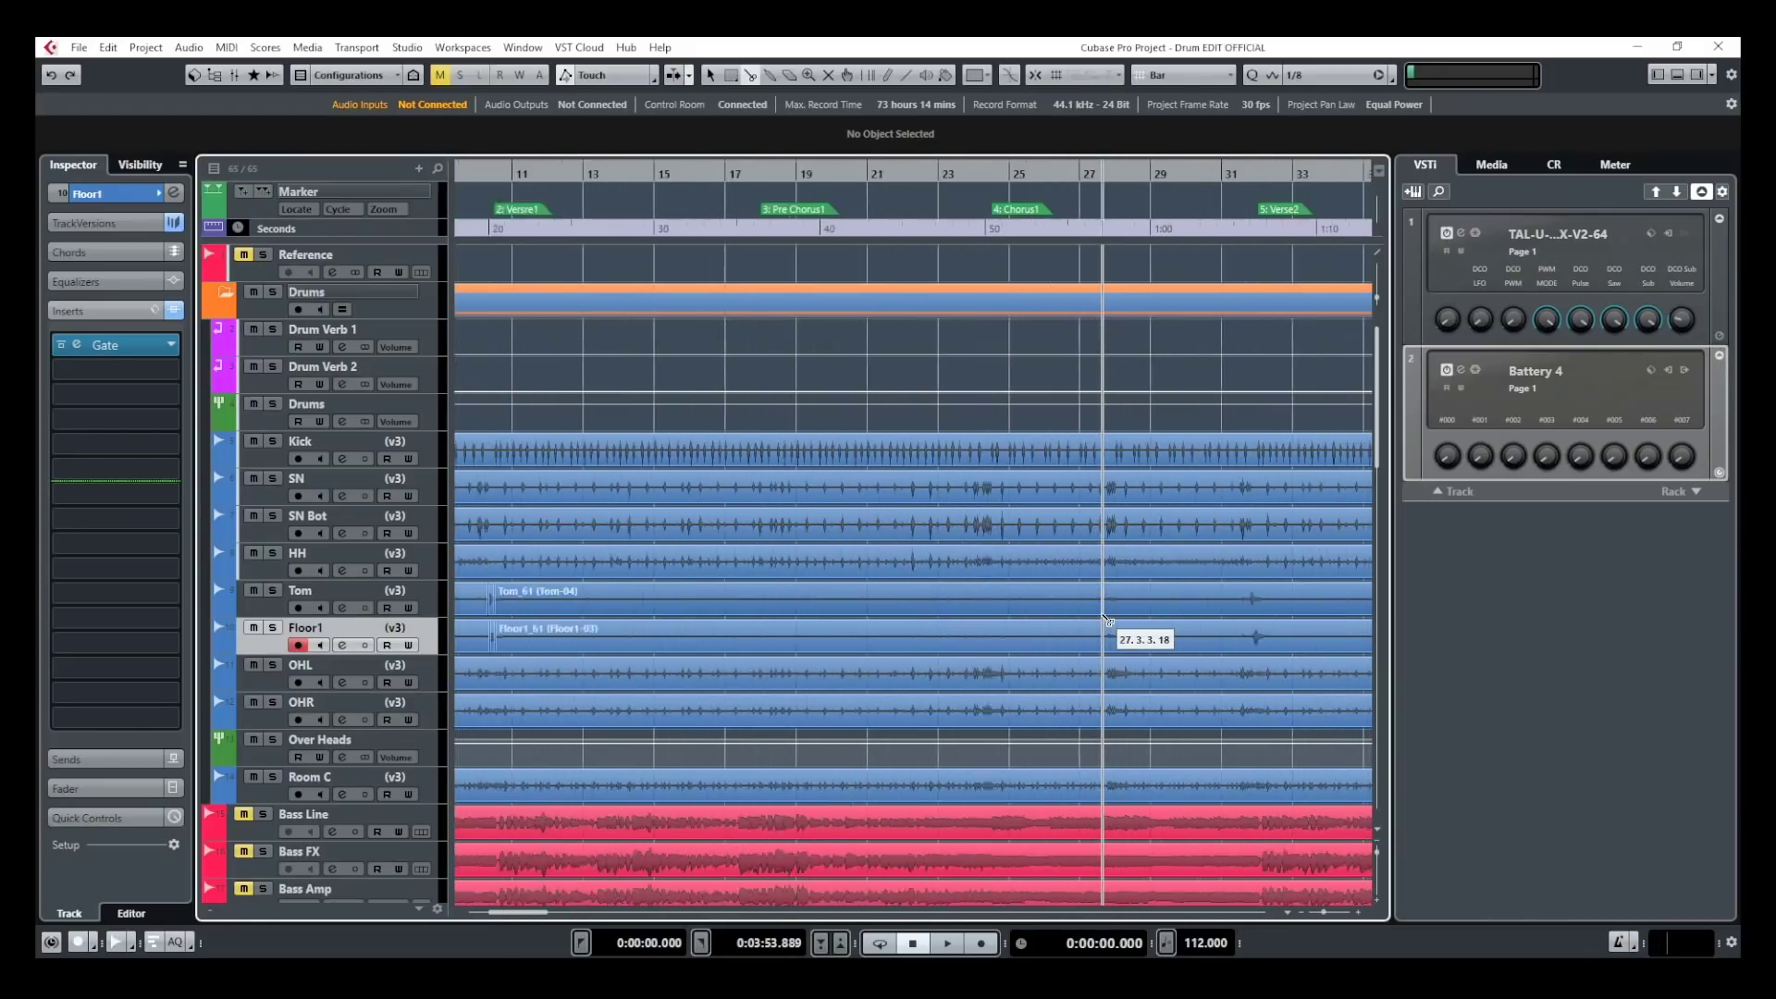
scroll(1194, 618, "up", 1)
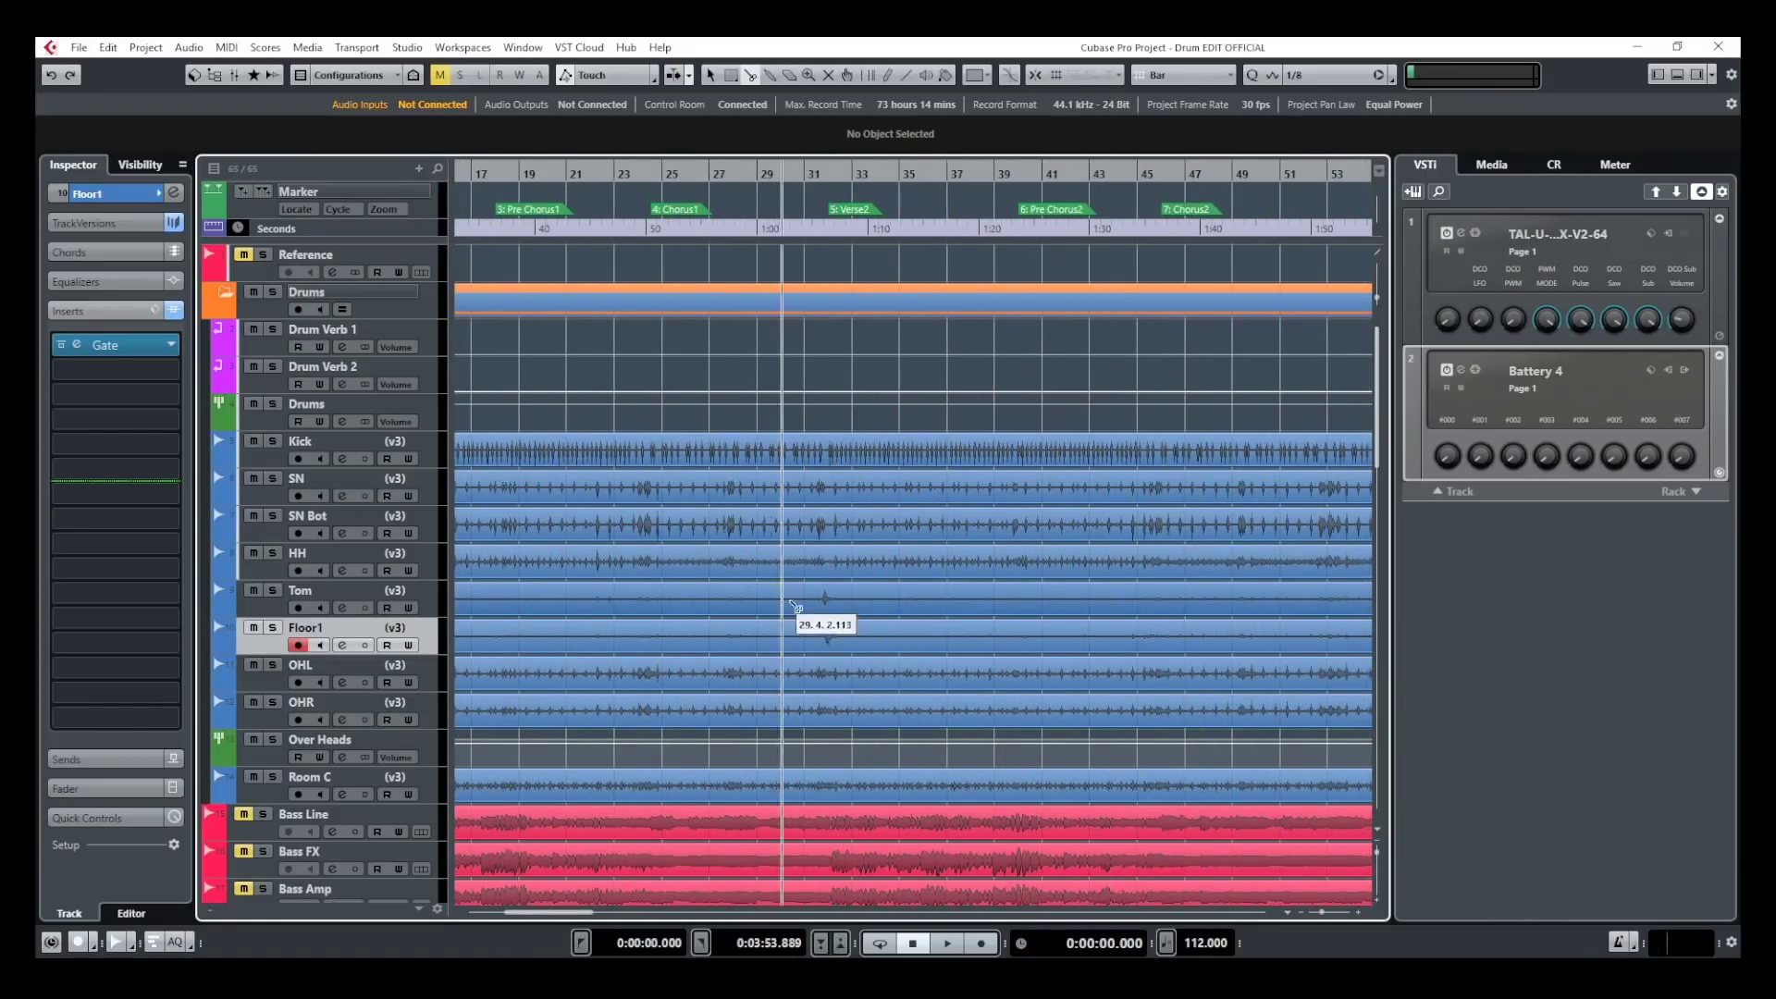
scroll(820, 611, "right", 3)
scroll(820, 611, "up", 6)
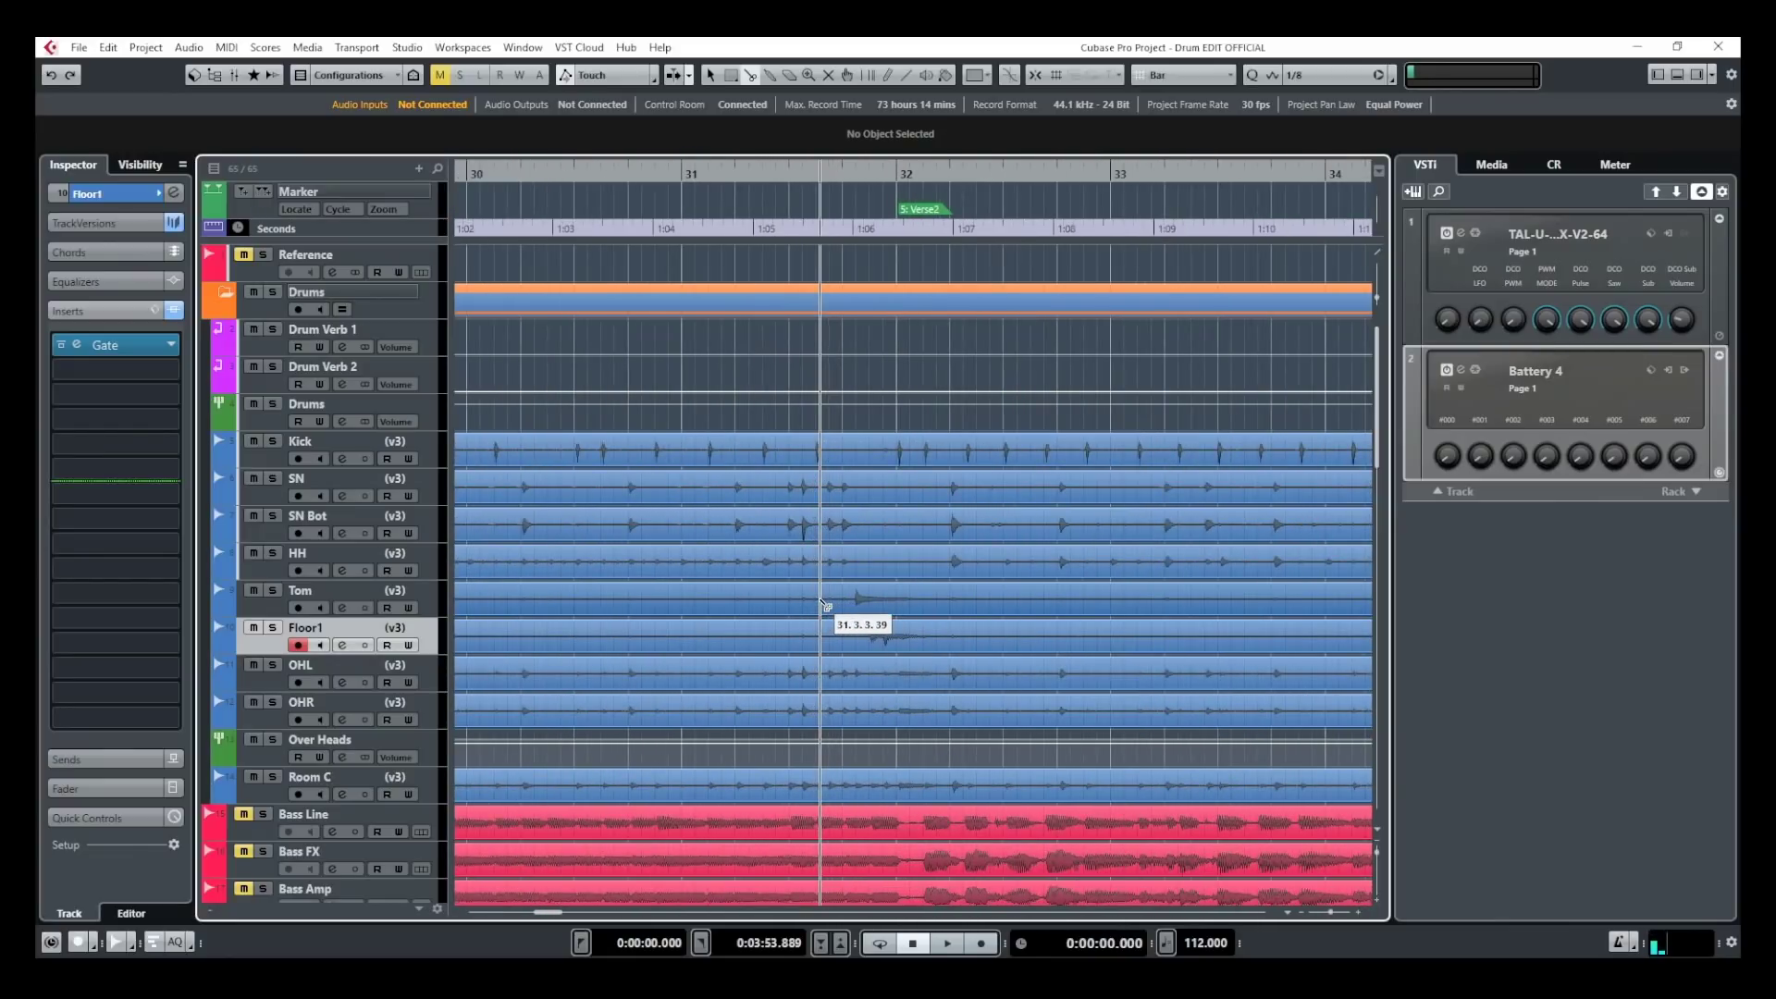
scroll(860, 604, "up", 3)
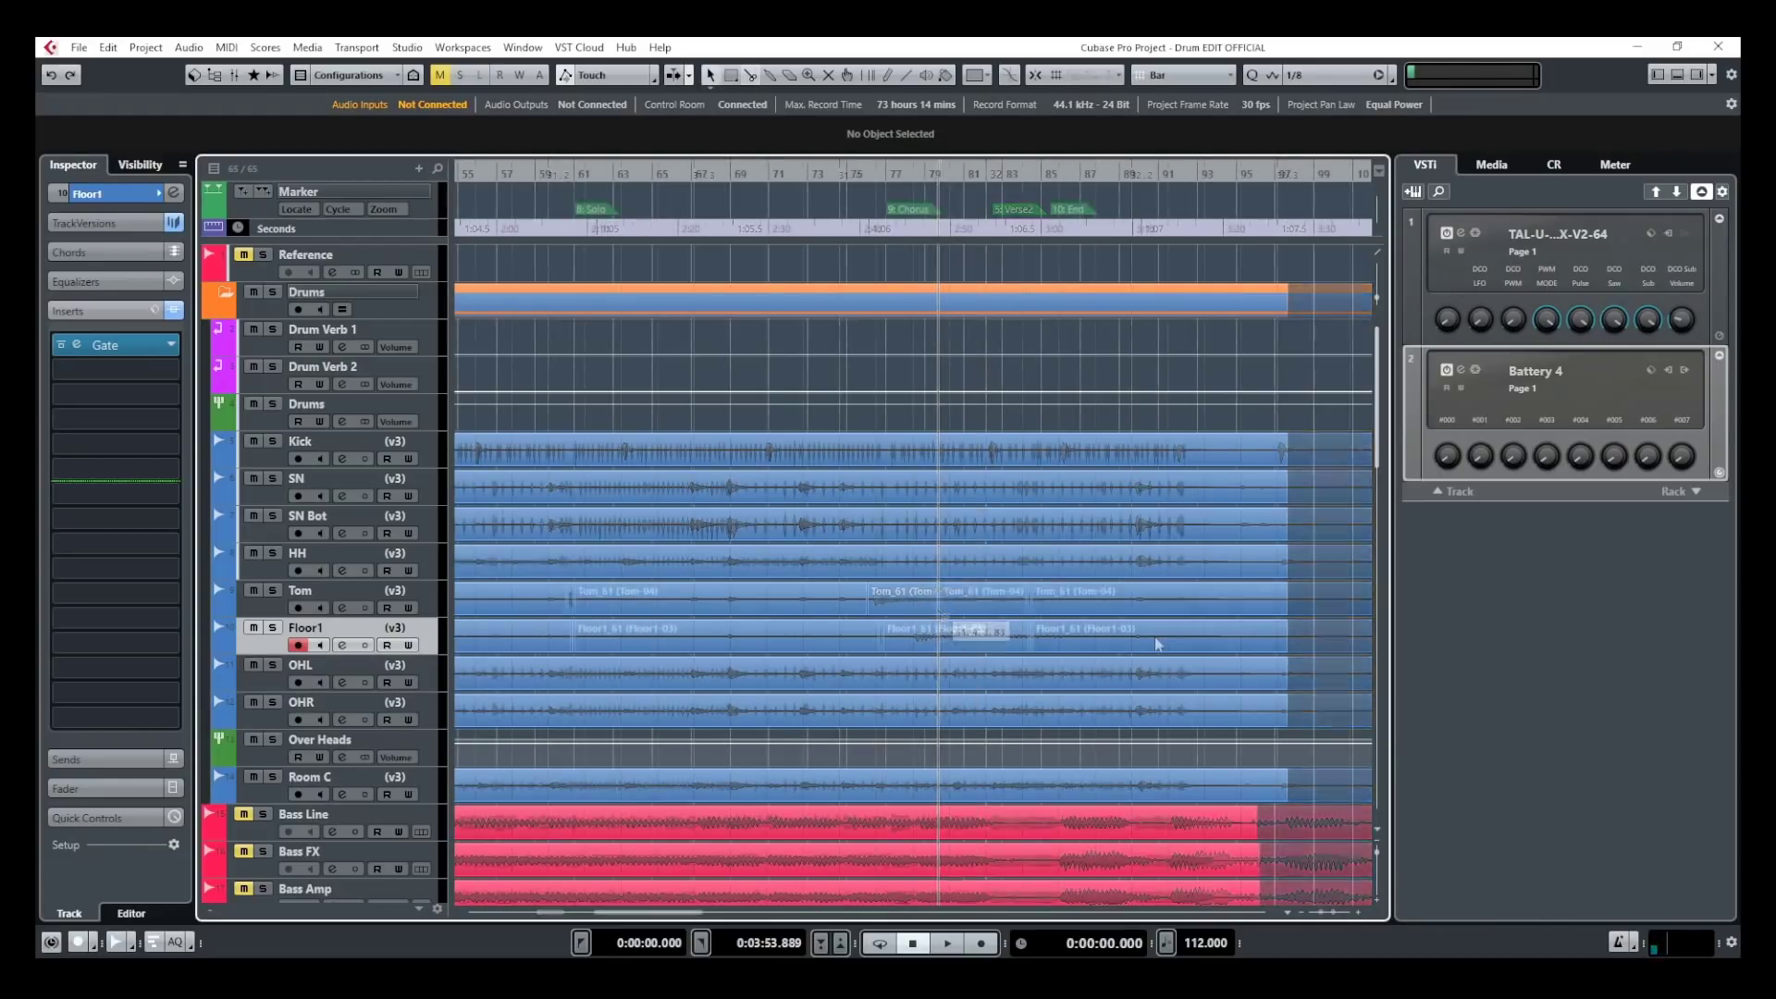
key("shift+f")
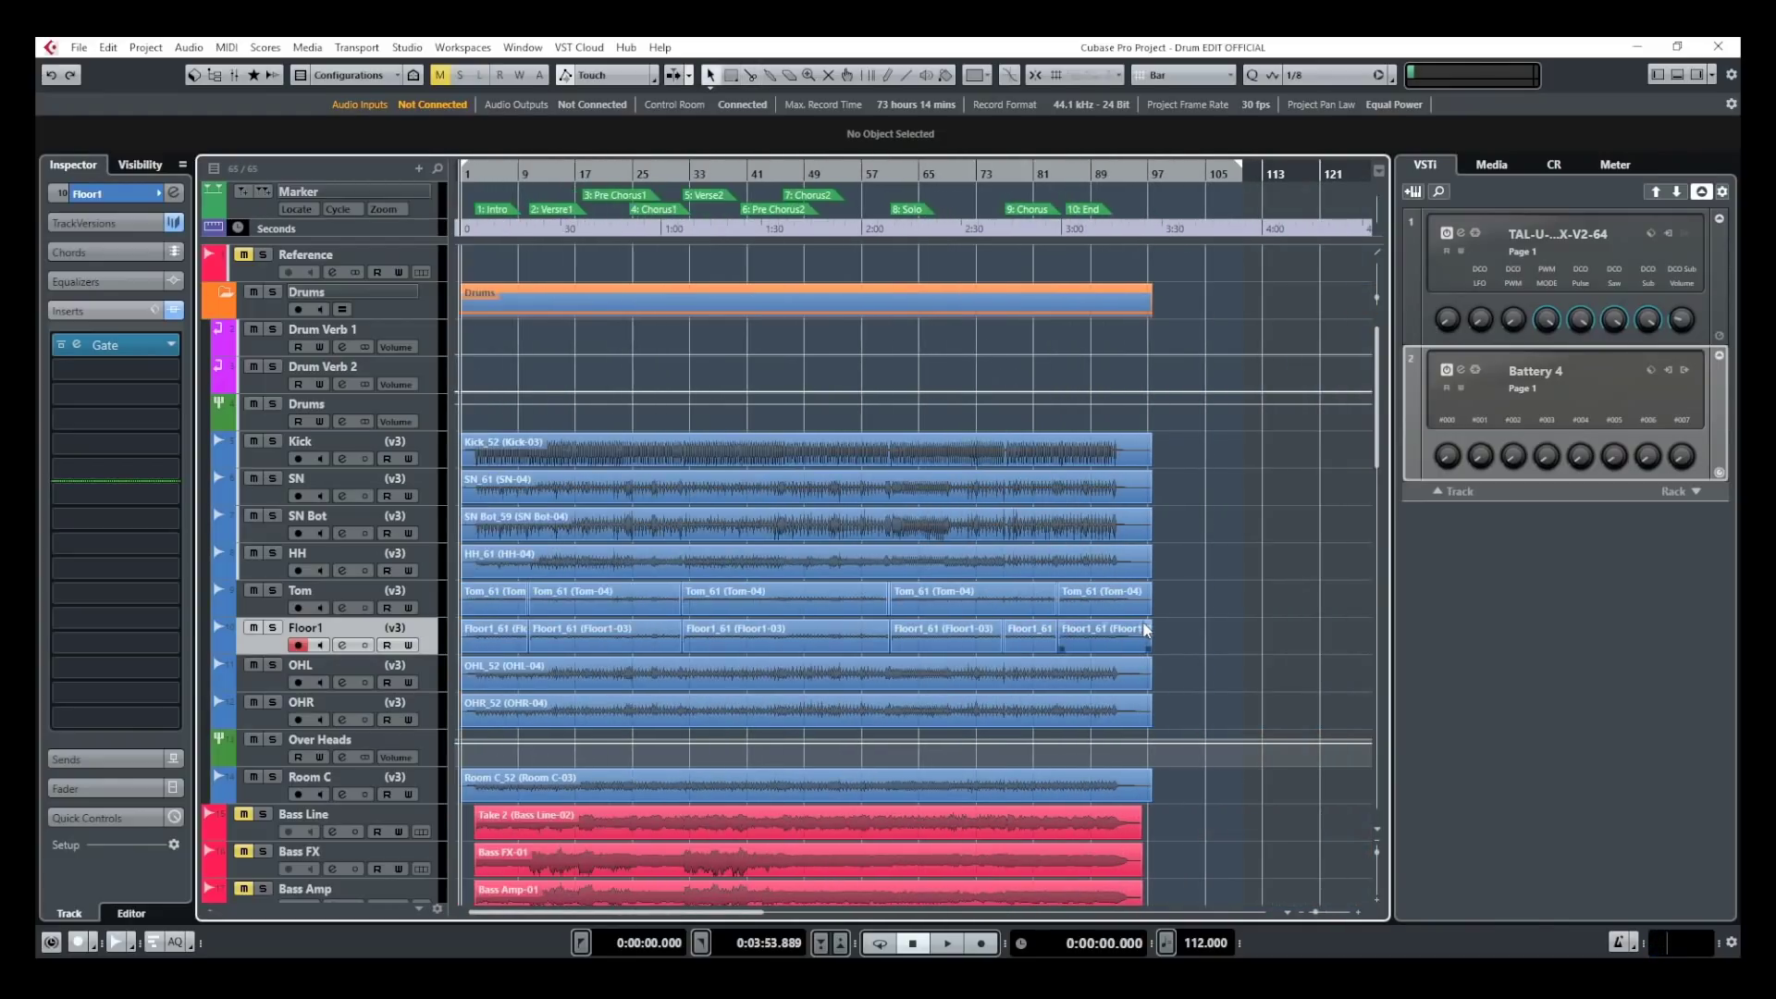
- Select all Tom and Floor1 events outside the fills, leaving the short fill pieces unselected, and group them
left_click_drag(1195, 627, 342, 596)
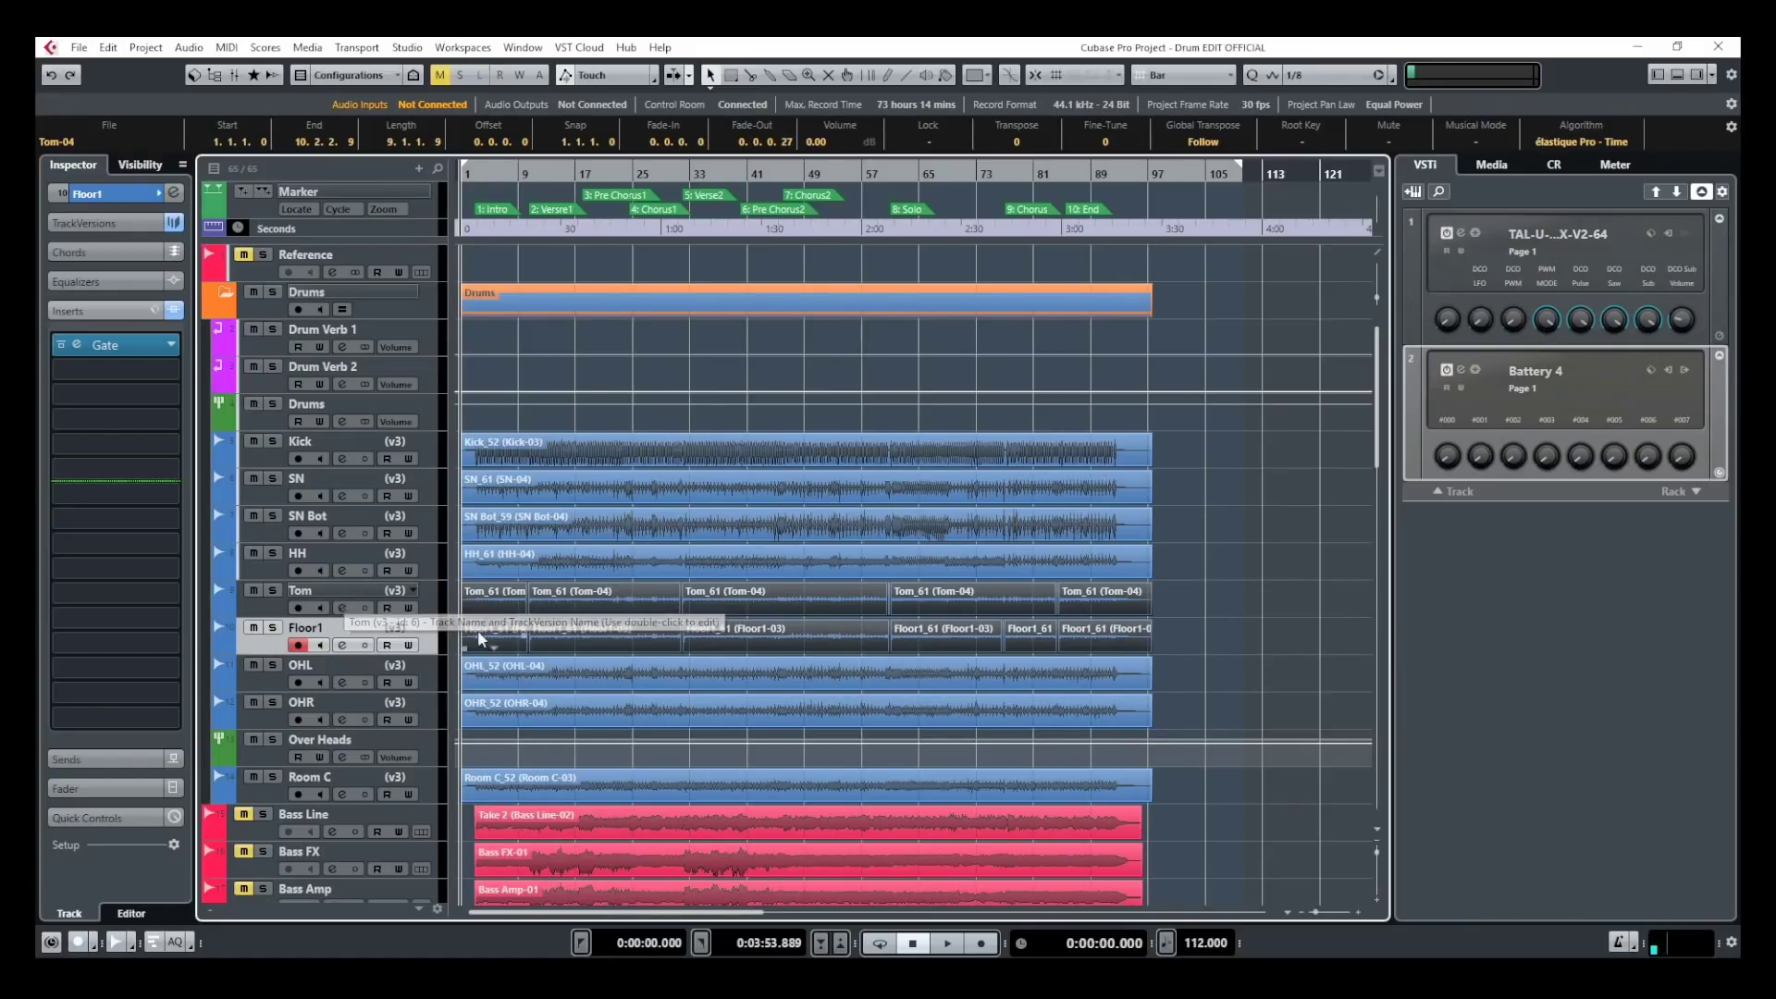
left_click(1215, 639)
left_click(1108, 642)
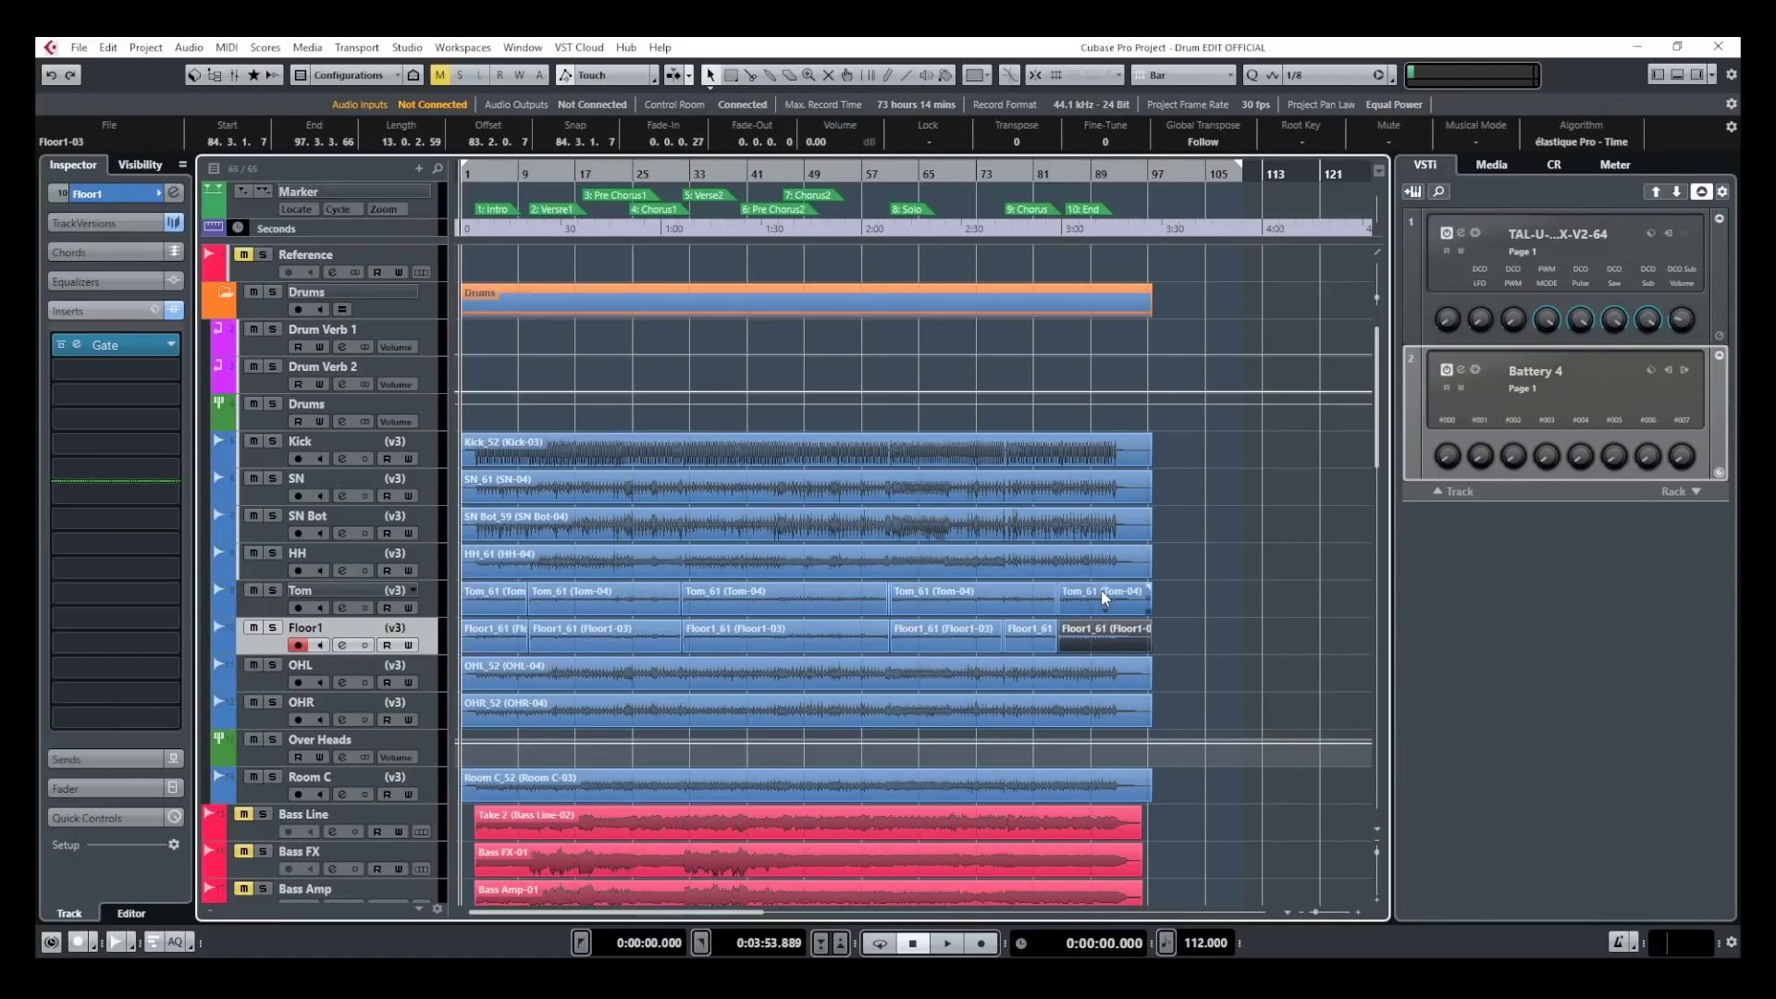
left_click(1009, 592)
left_click(1031, 639, "shift")
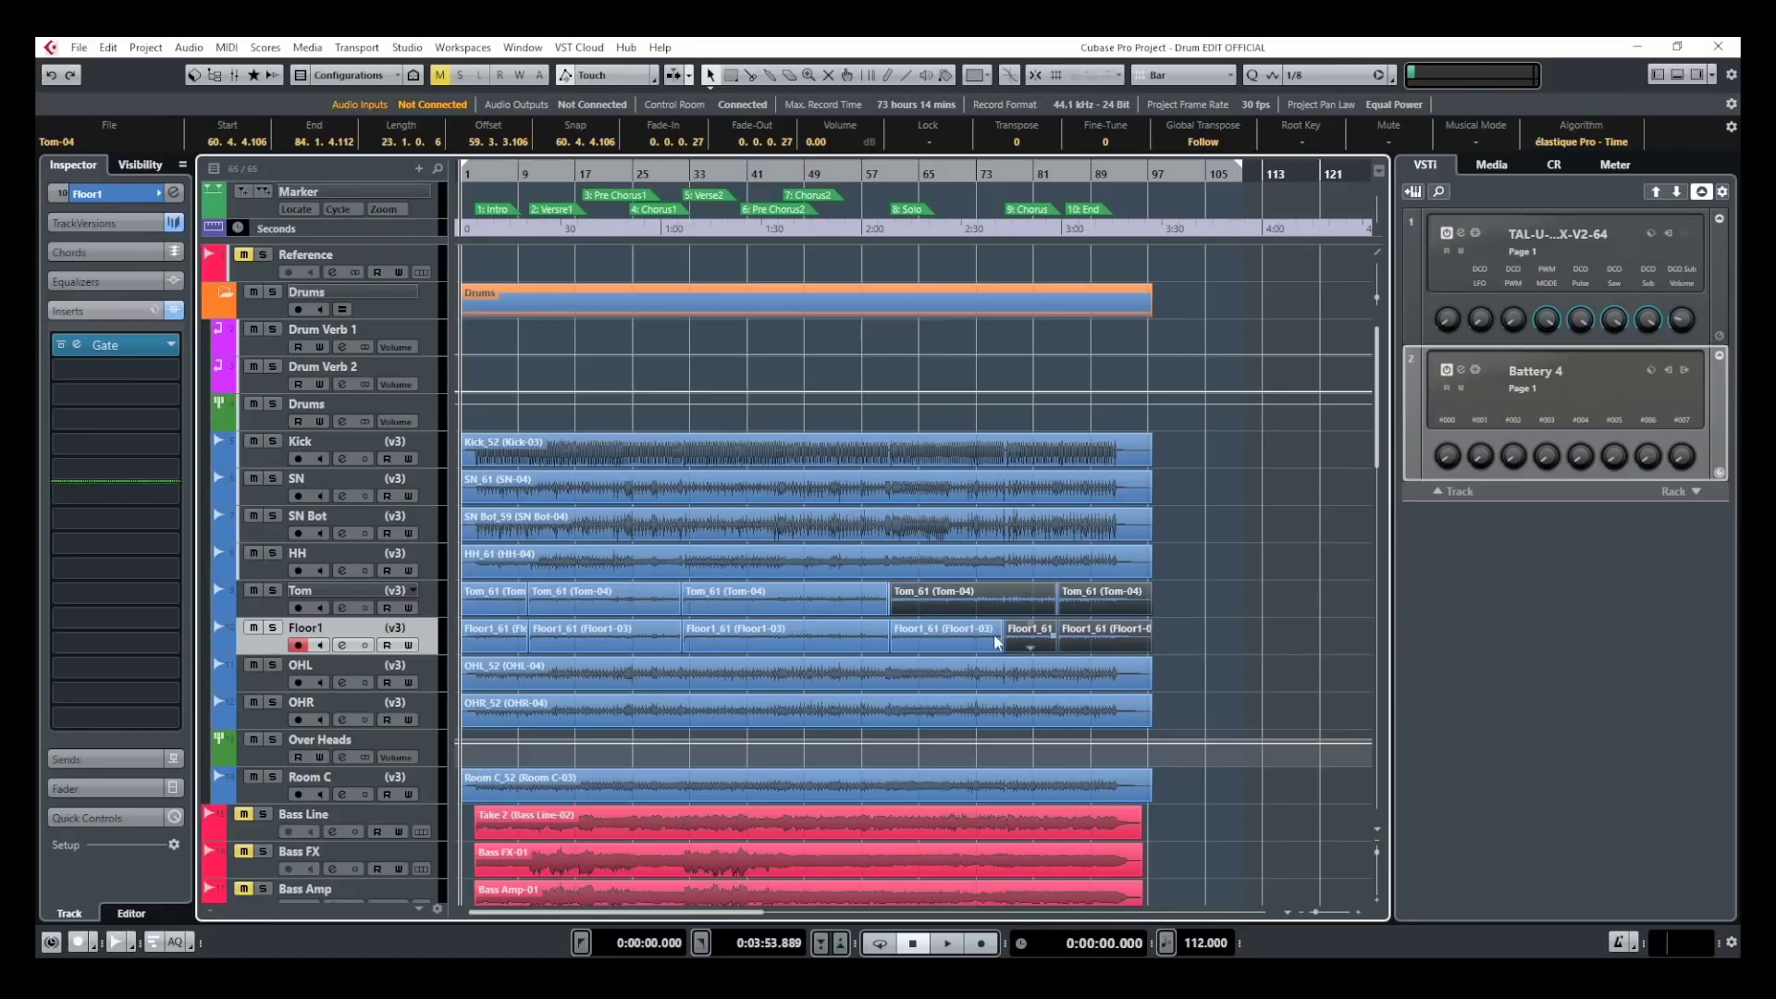
left_click(902, 645, "shift")
left_click(786, 639, "shift")
left_click(788, 601, "shift")
left_click(592, 600, "shift")
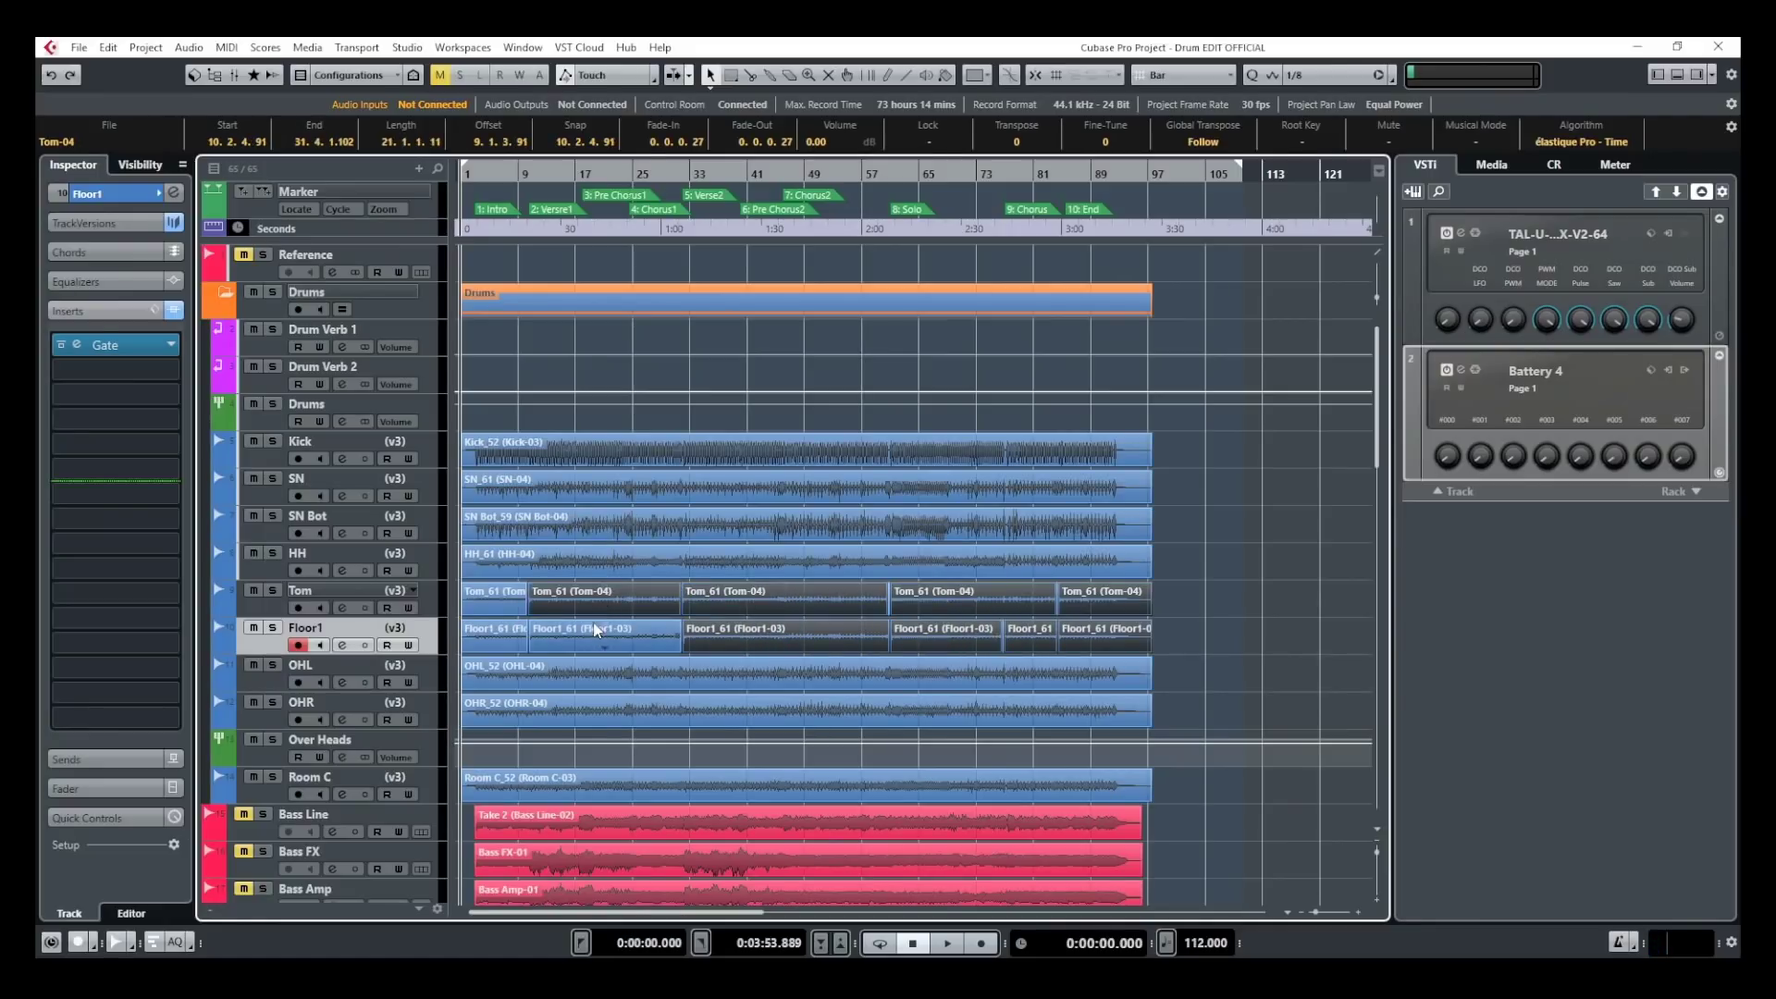
left_click(564, 638, "shift")
left_click(486, 603, "shift")
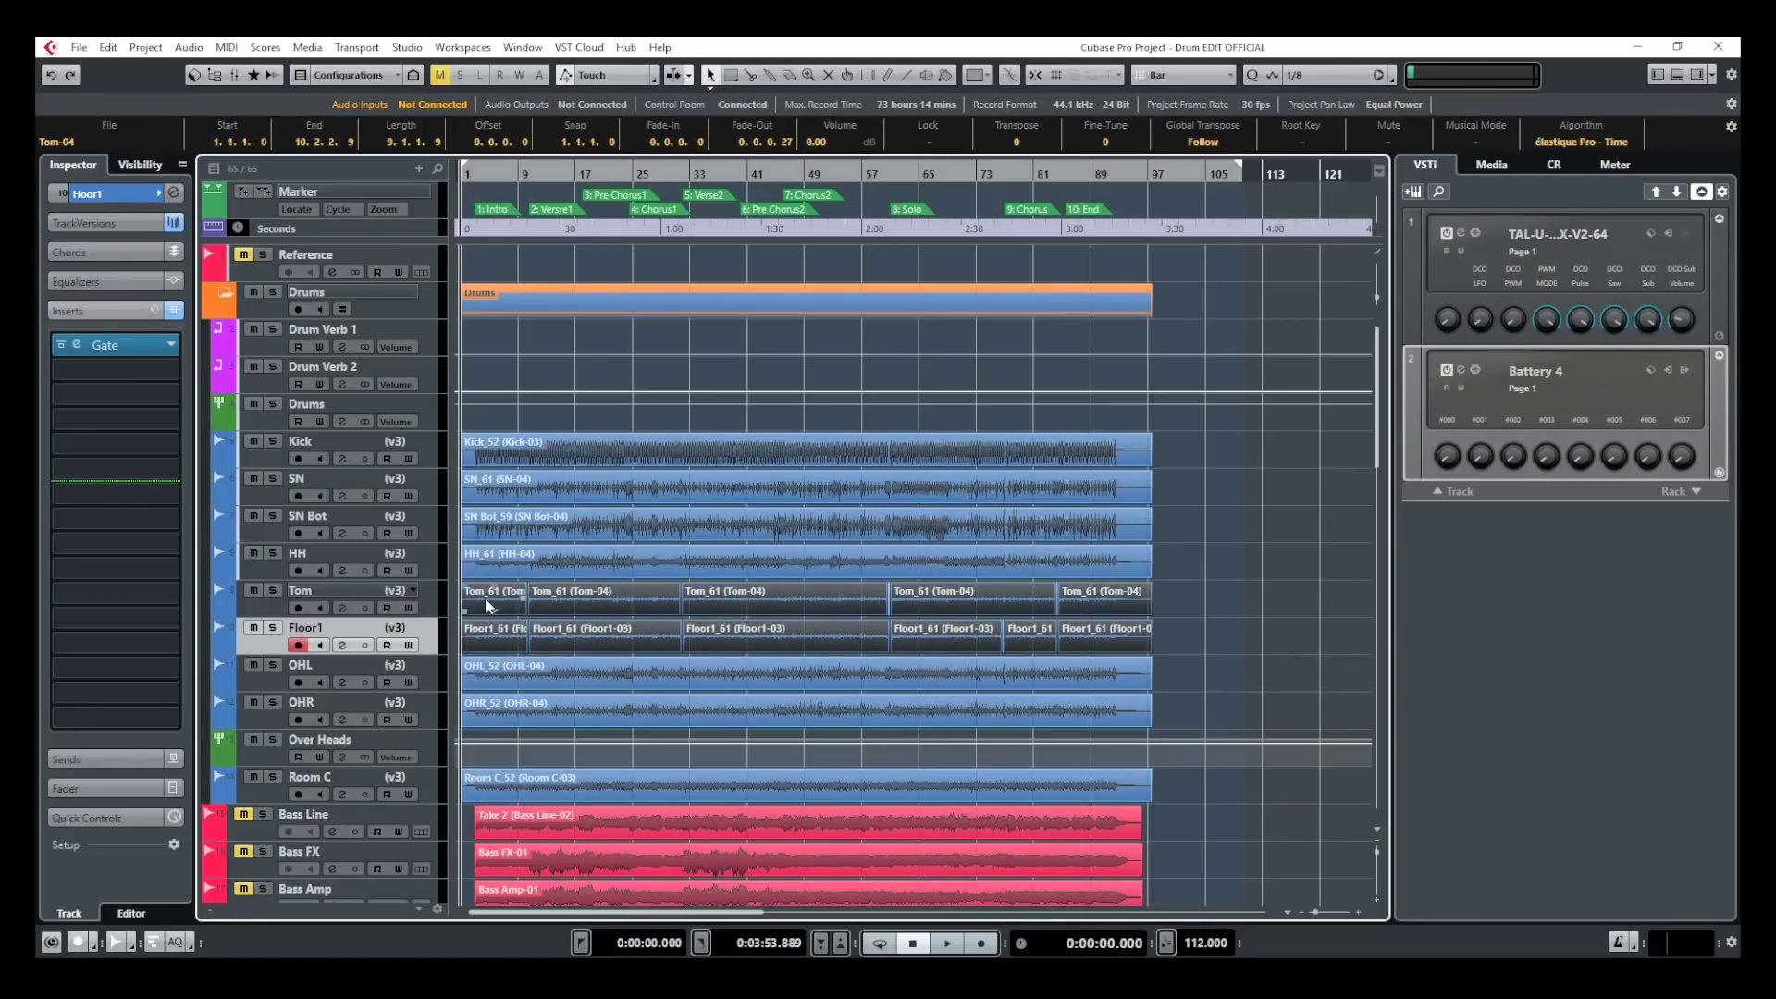
key("ctrl+g")
- Lower the volume of the grouped Tom and Floor1 events between the fills to -7.84 dB
left_click(1189, 636)
left_click(775, 601)
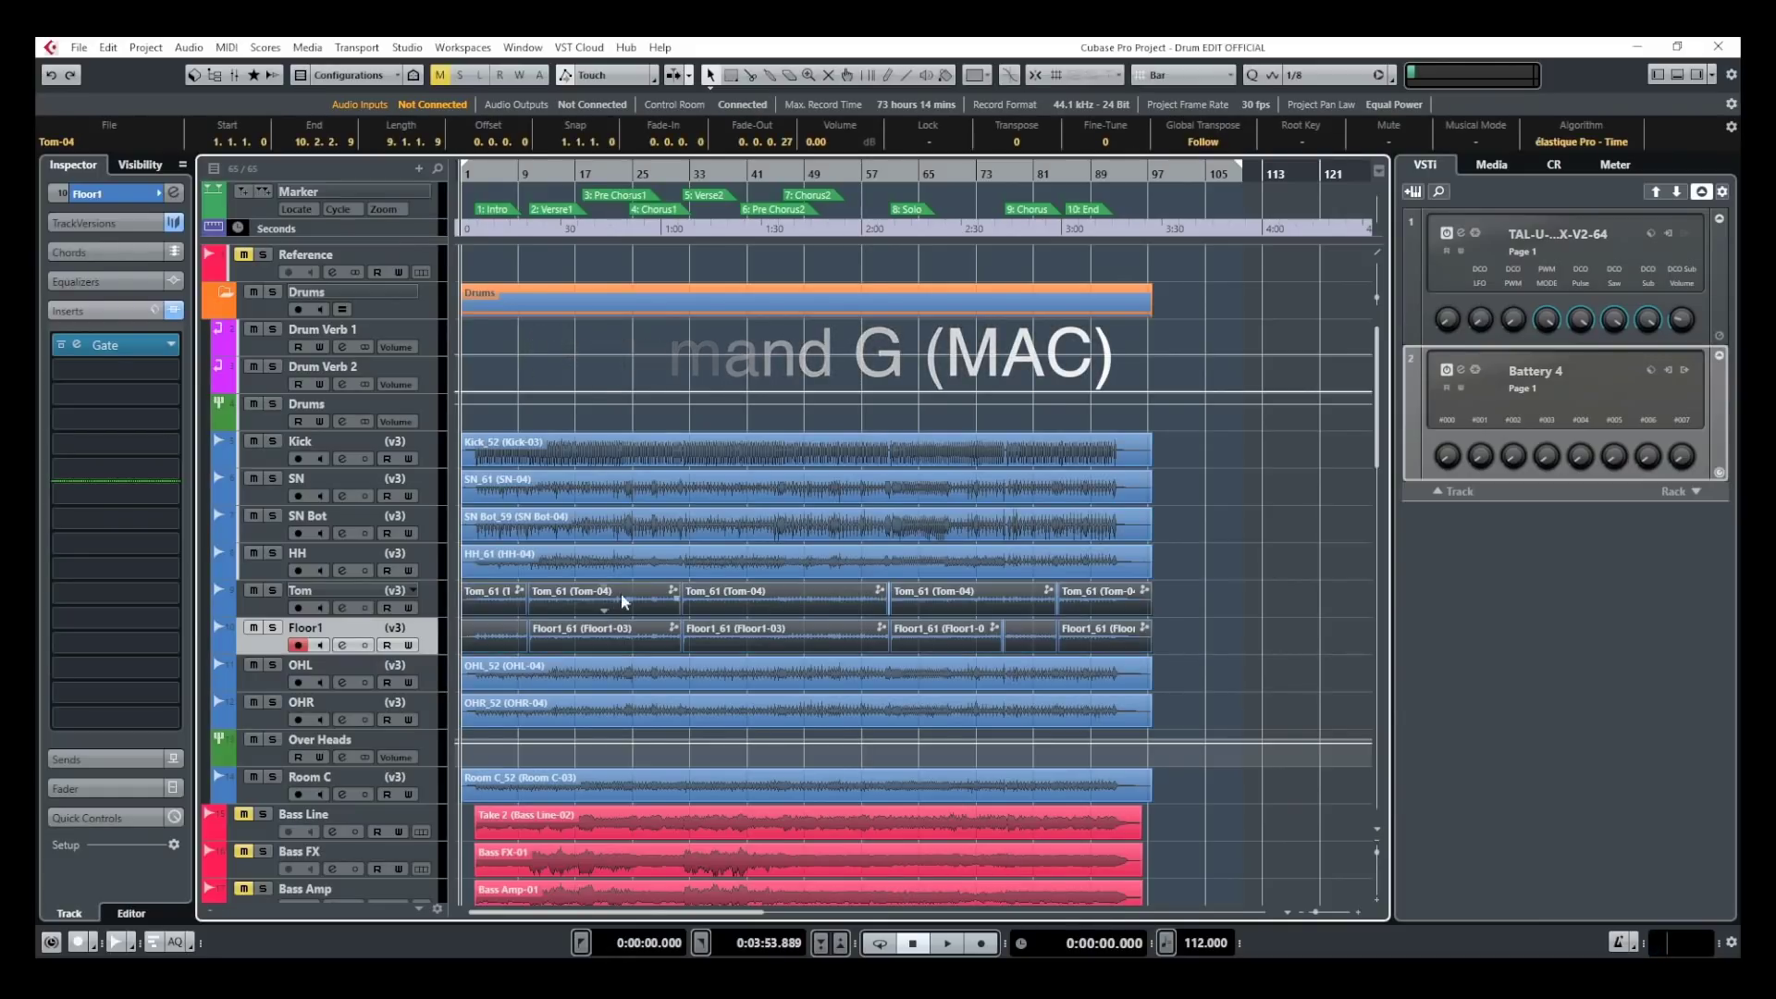
scroll(536, 559, "up", 3)
scroll(458, 560, "up", 5)
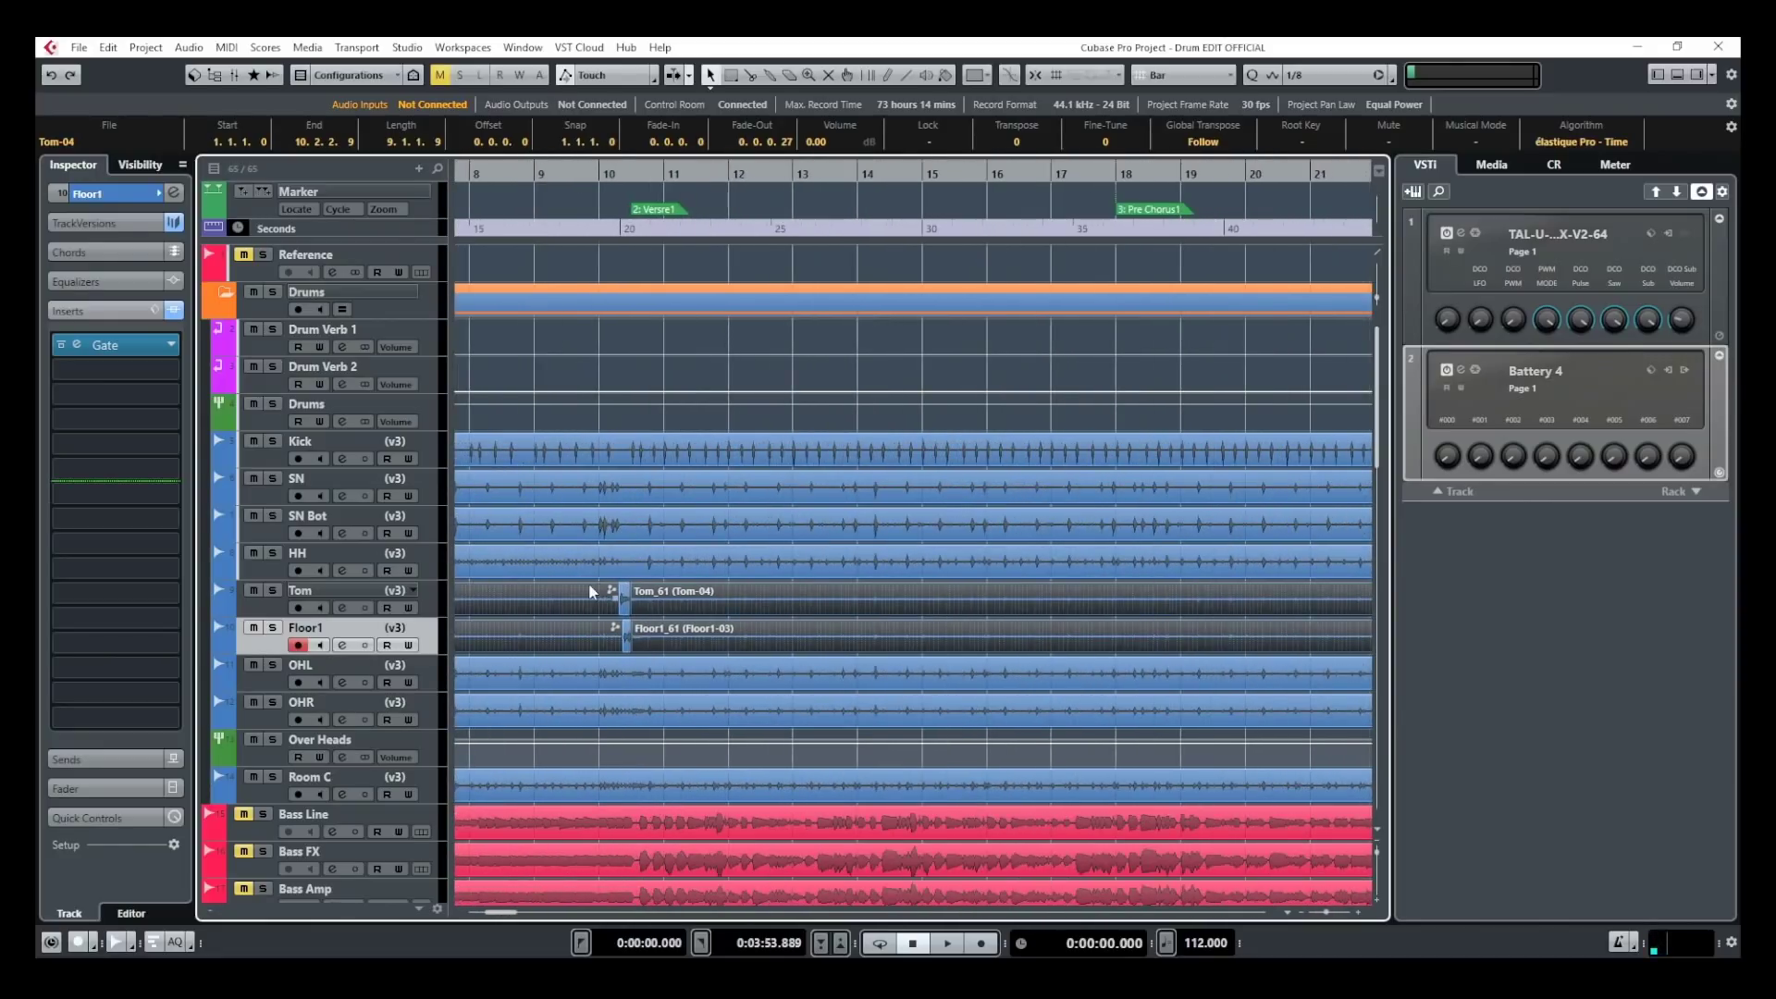
left_click_drag(1321, 585, 1323, 601)
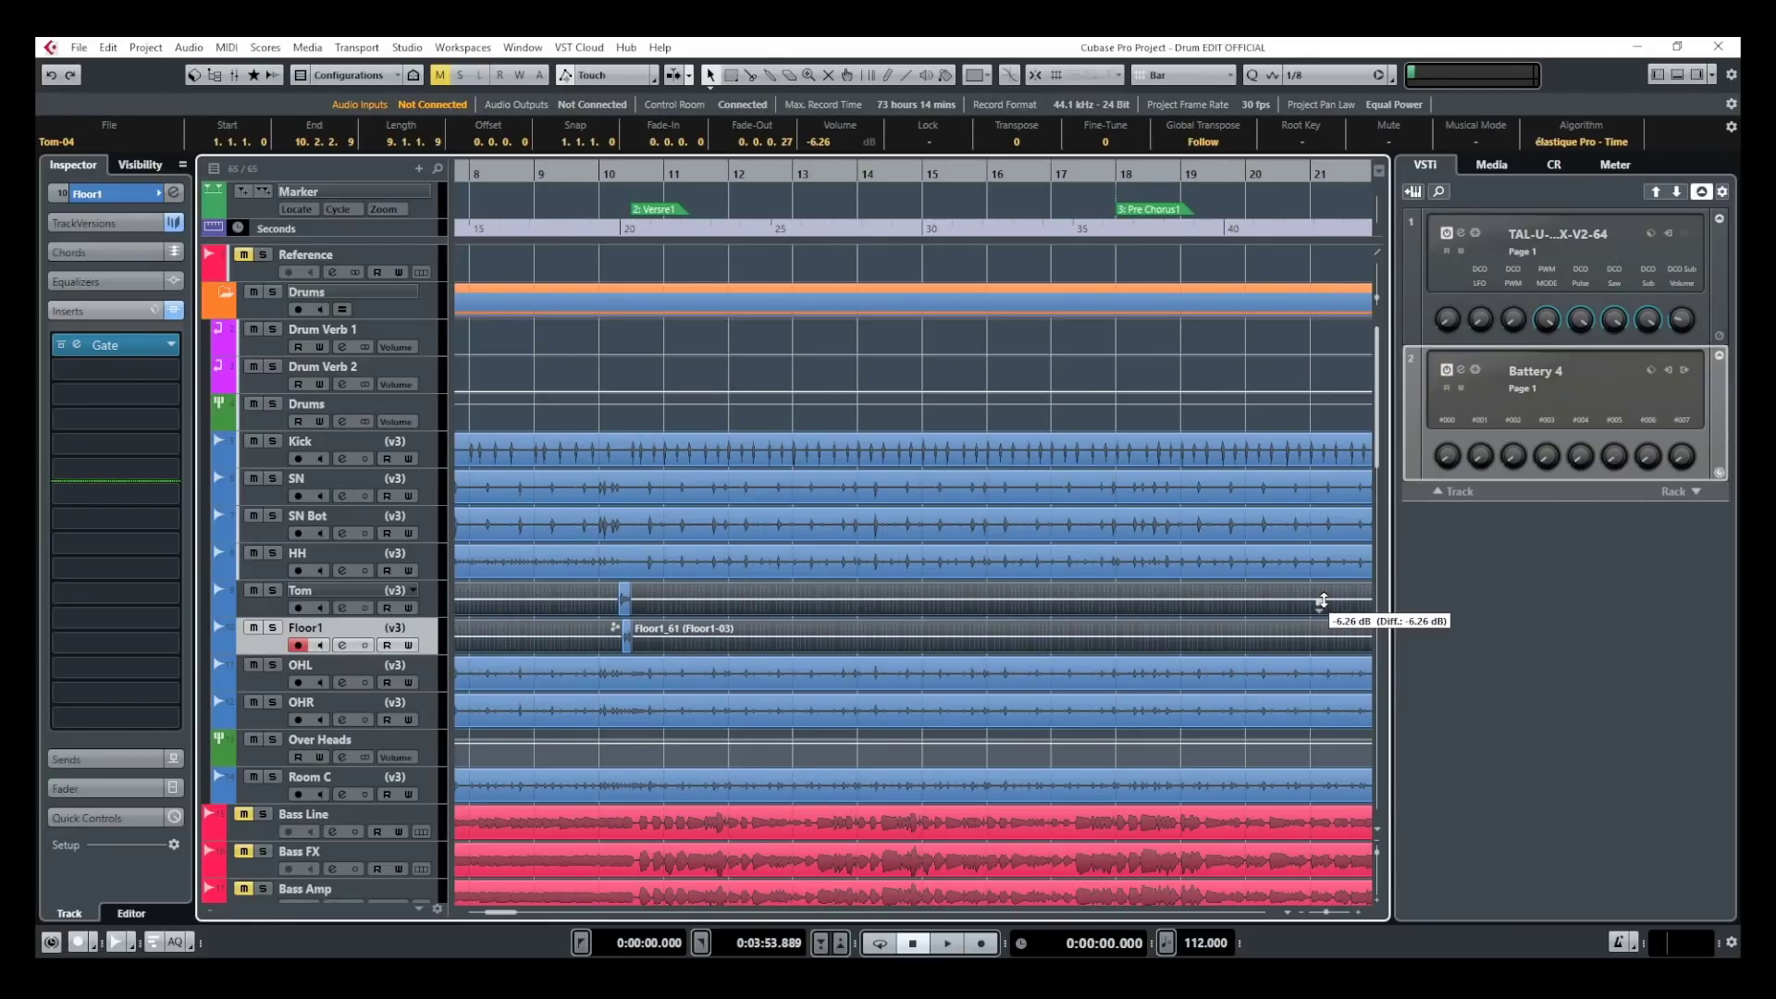
left_click_drag(1323, 602, 1323, 612)
- Play the drums from the start of Verse1 and return the grouped Tom and Floor1 events to 0 dB
scroll(612, 440, "down", 5)
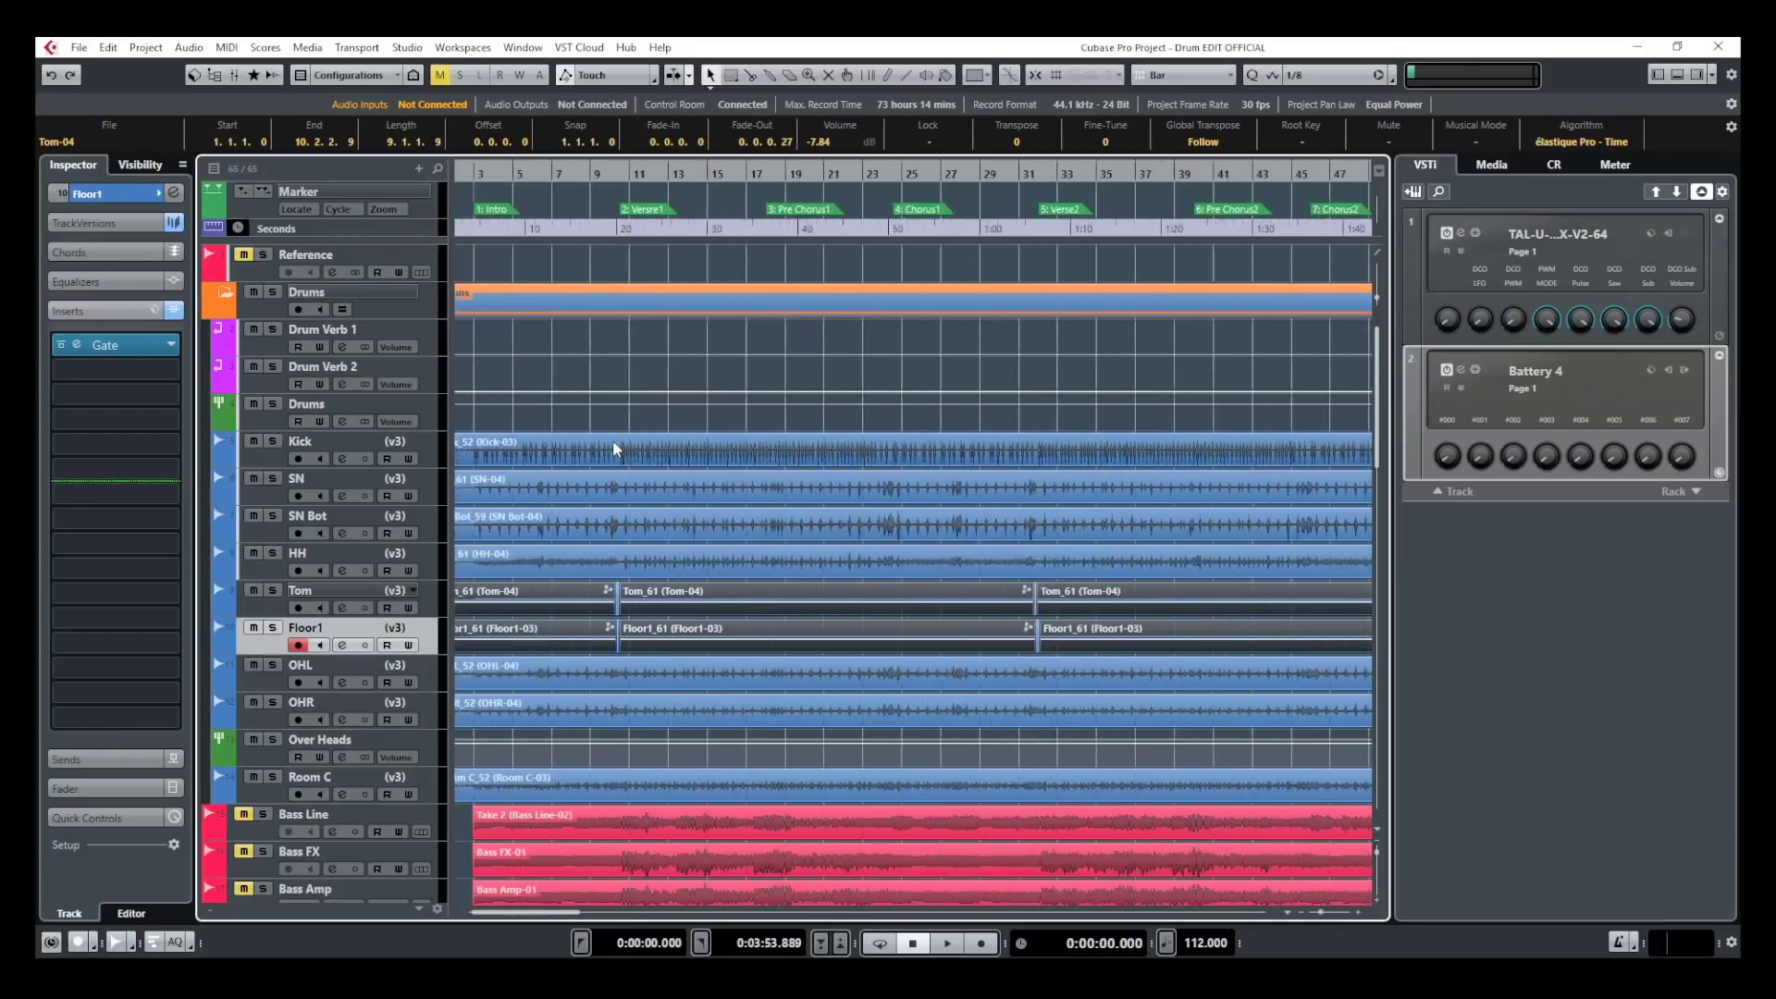
scroll(612, 440, "down", 2)
left_click_drag(536, 175, 605, 175)
key("space")
left_click_drag(1052, 605, 1052, 589)
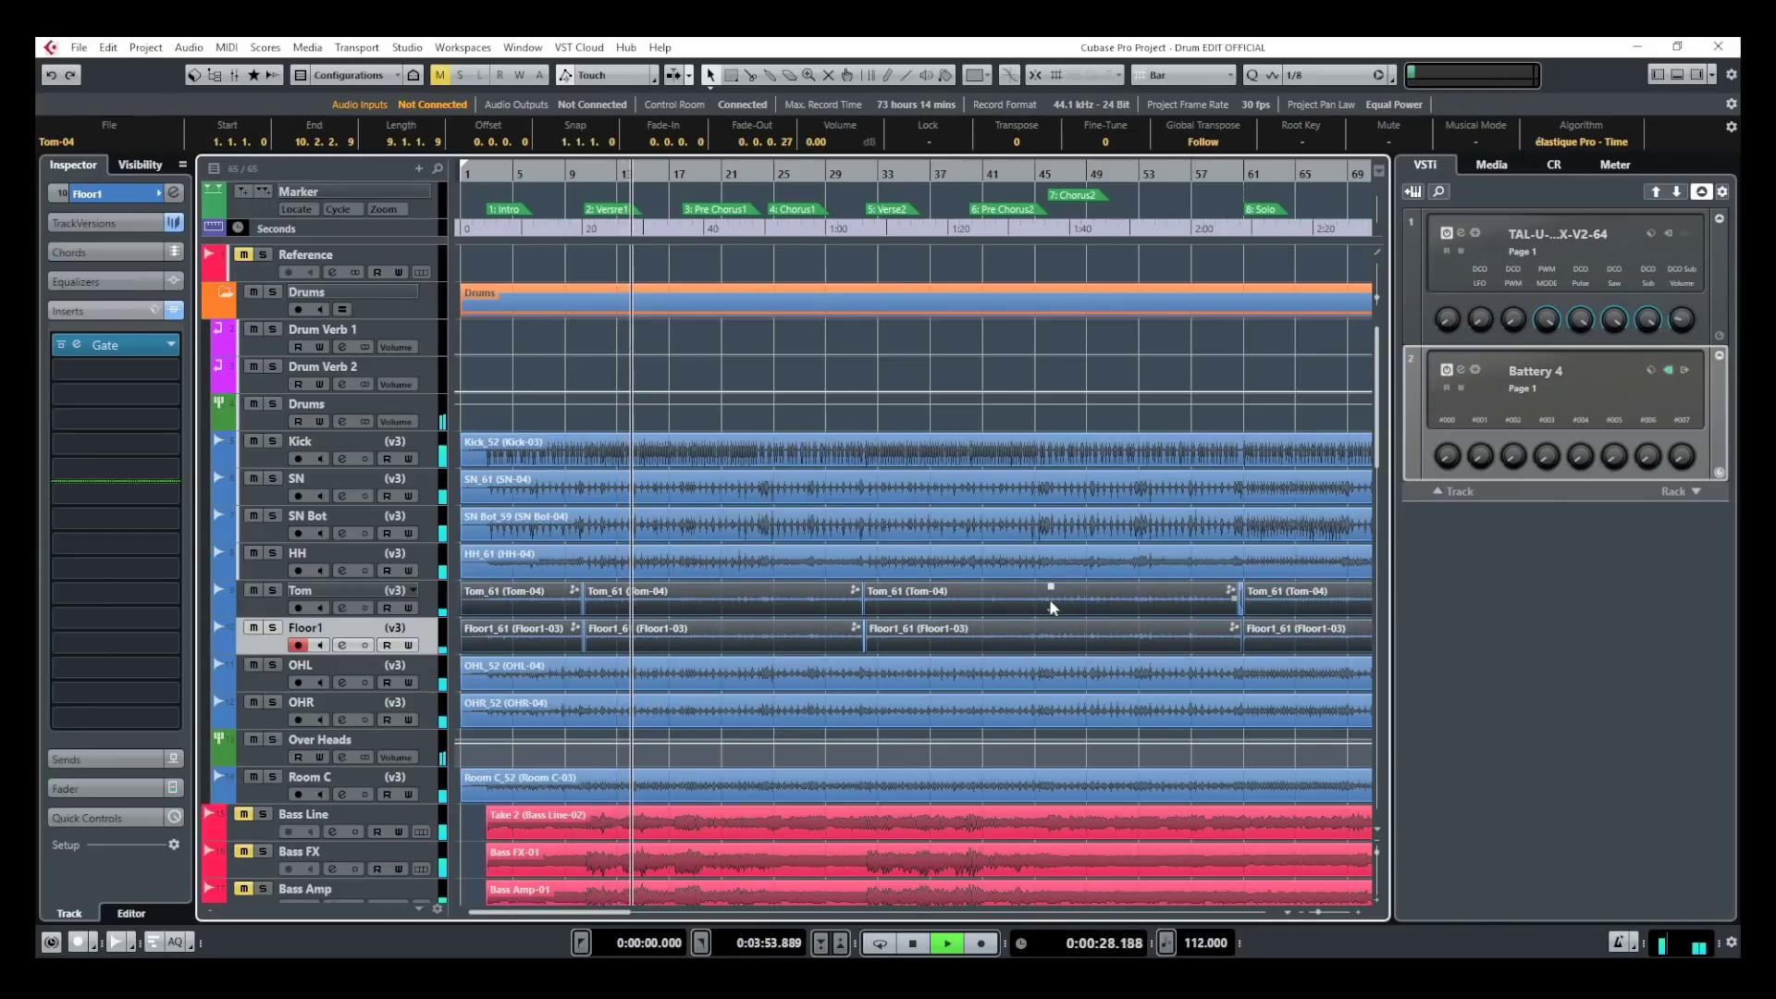
key("space")
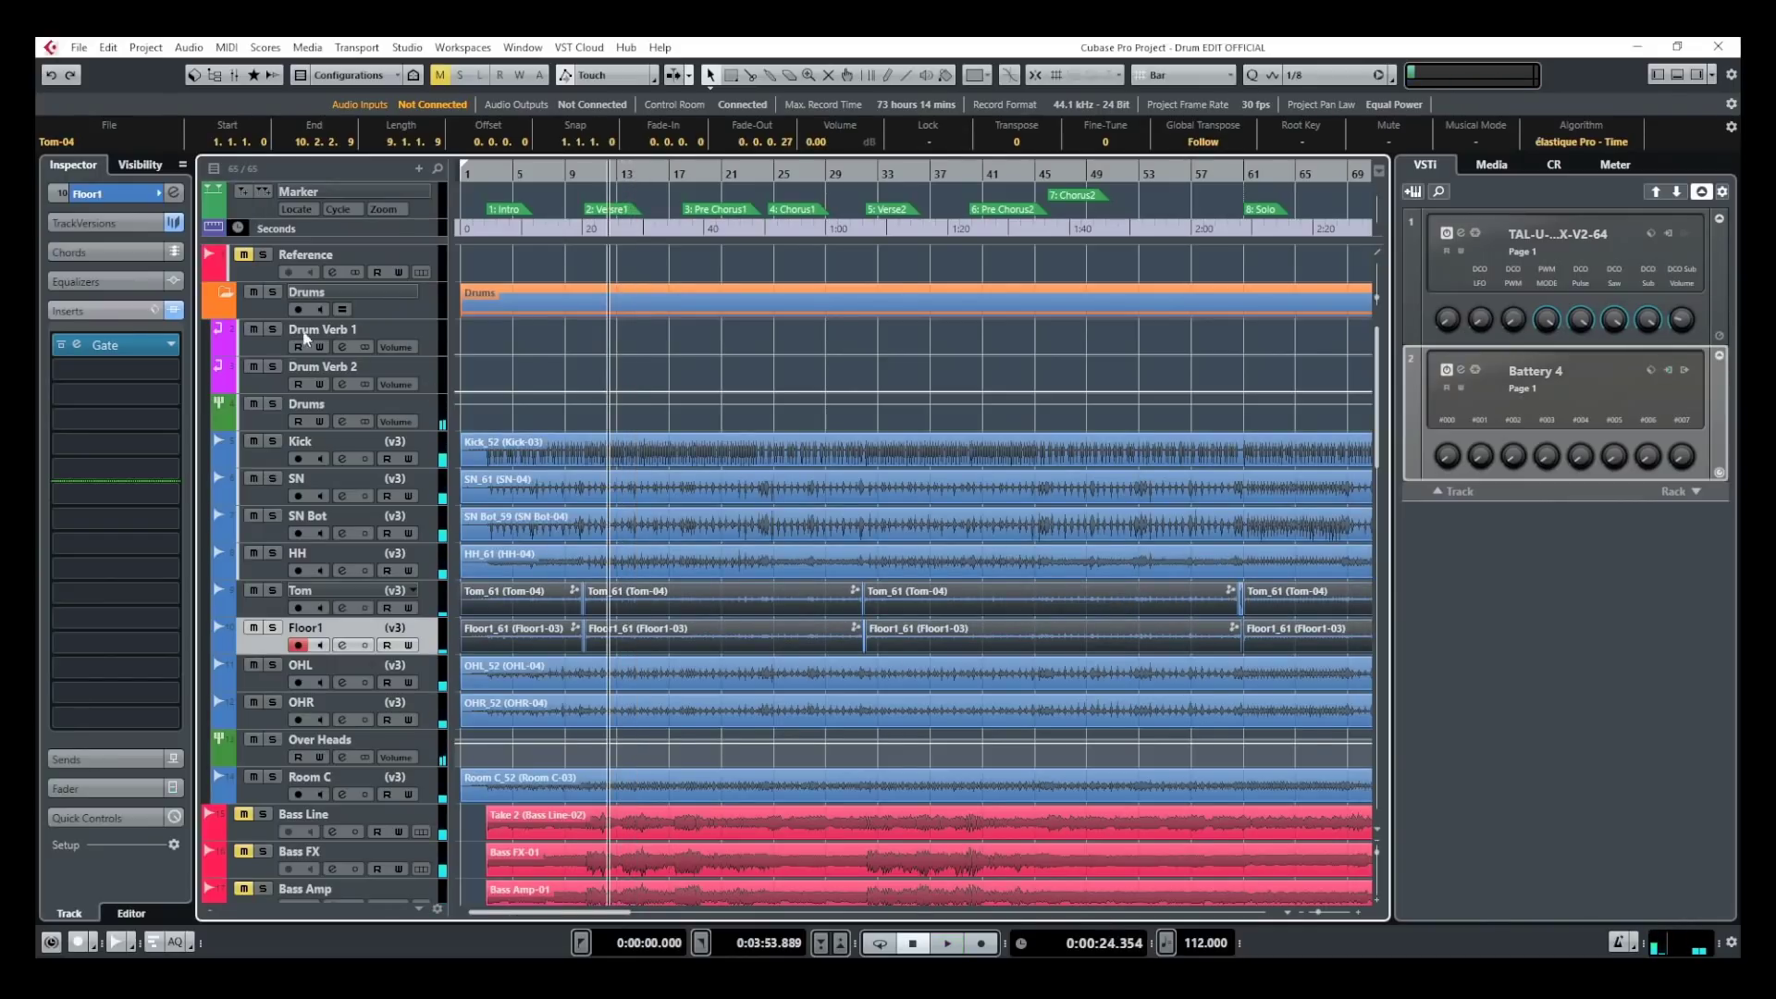
- Bypass the Gate inserts on Floor1 and Tom, and lower the grouped events between the fills to -9.78 dB
left_click(62, 345)
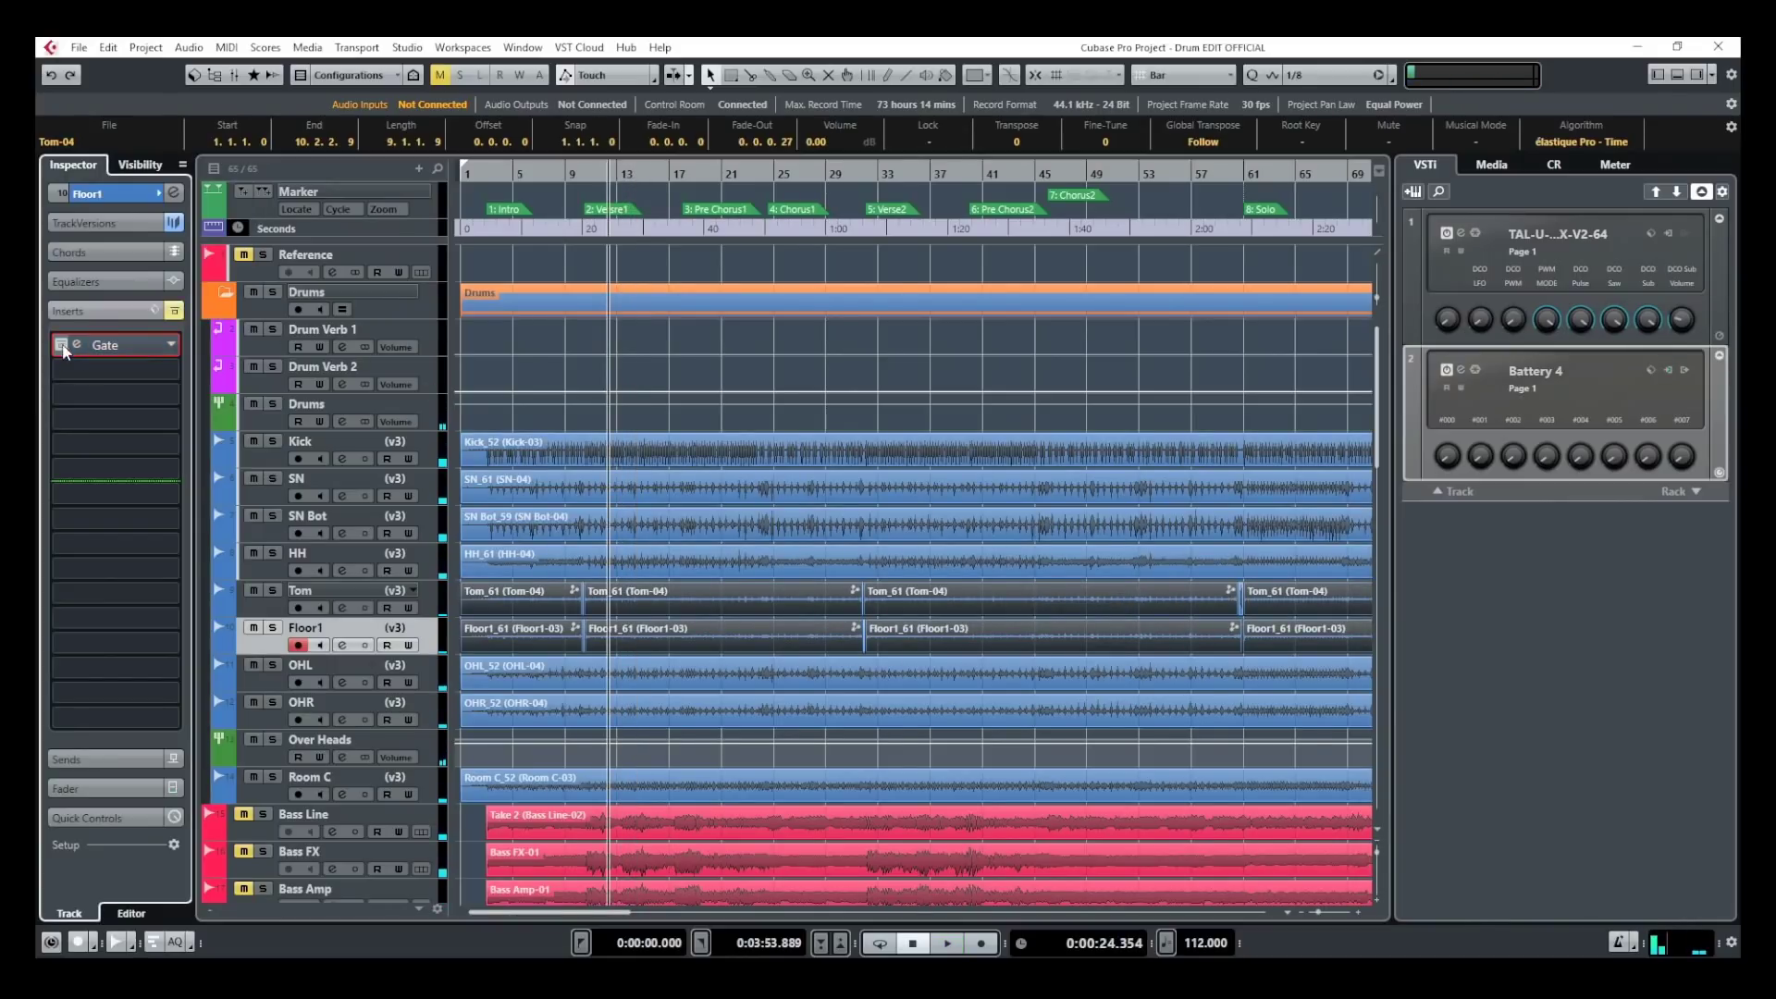
left_click(266, 614)
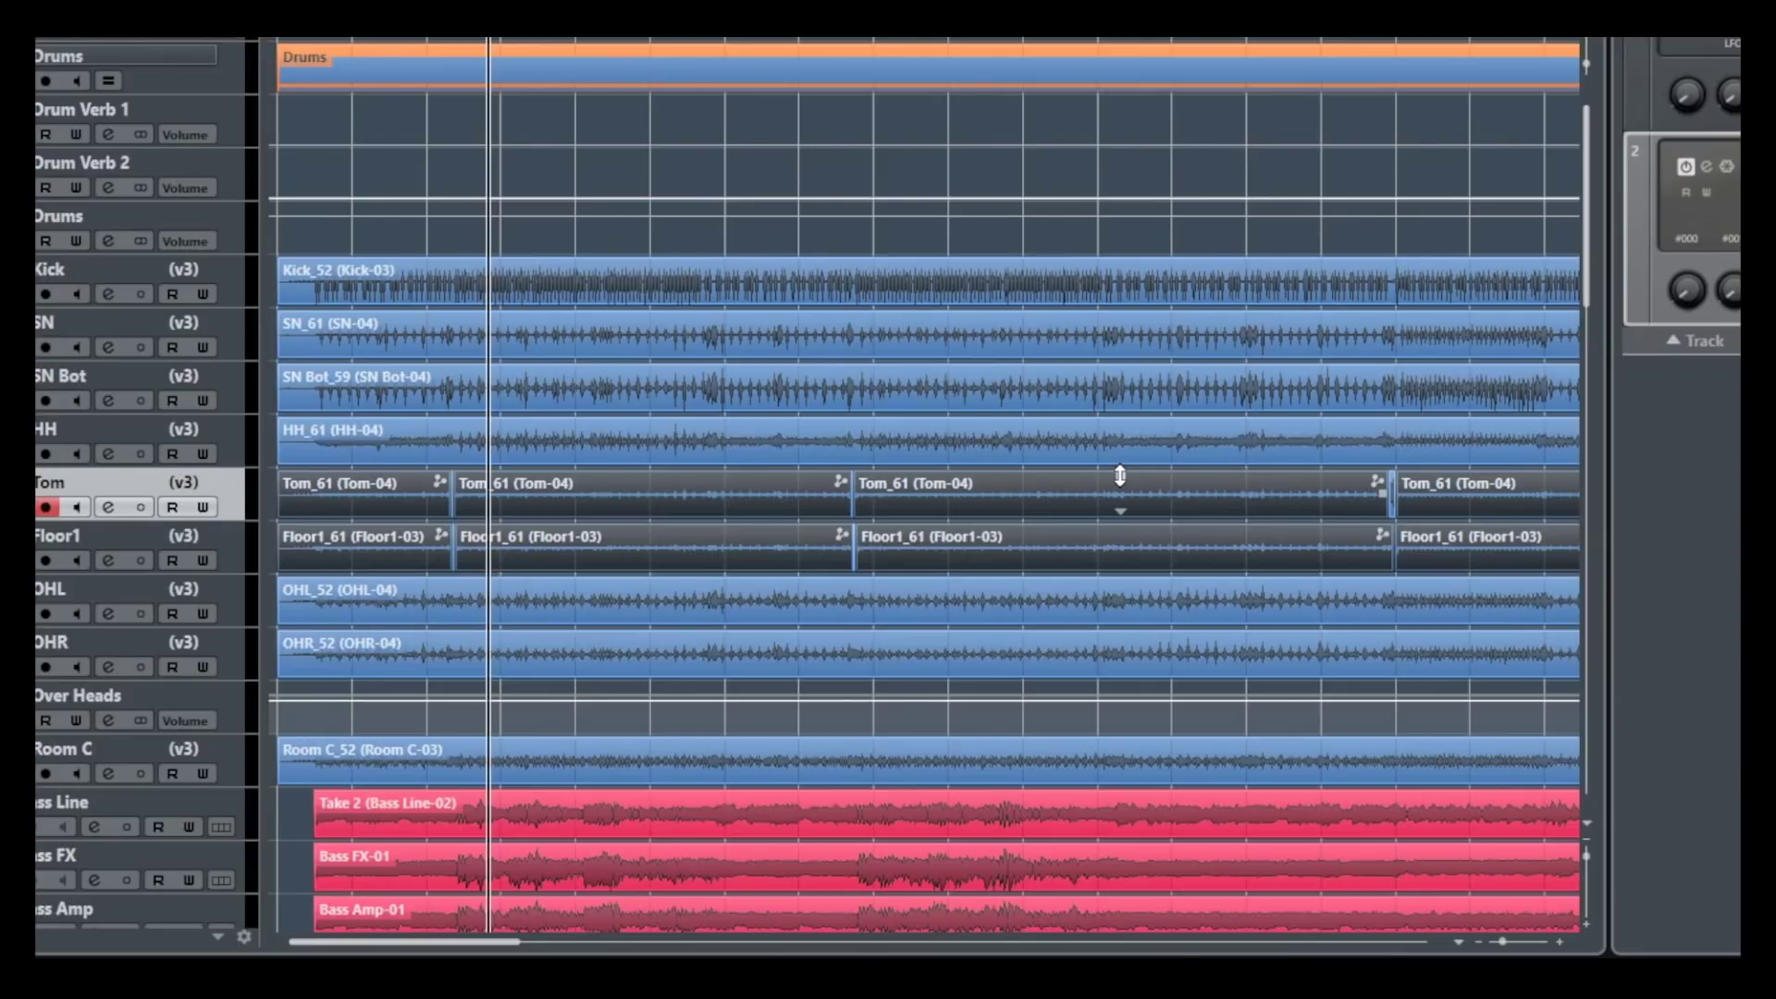
left_click_drag(1119, 475, 1141, 508)
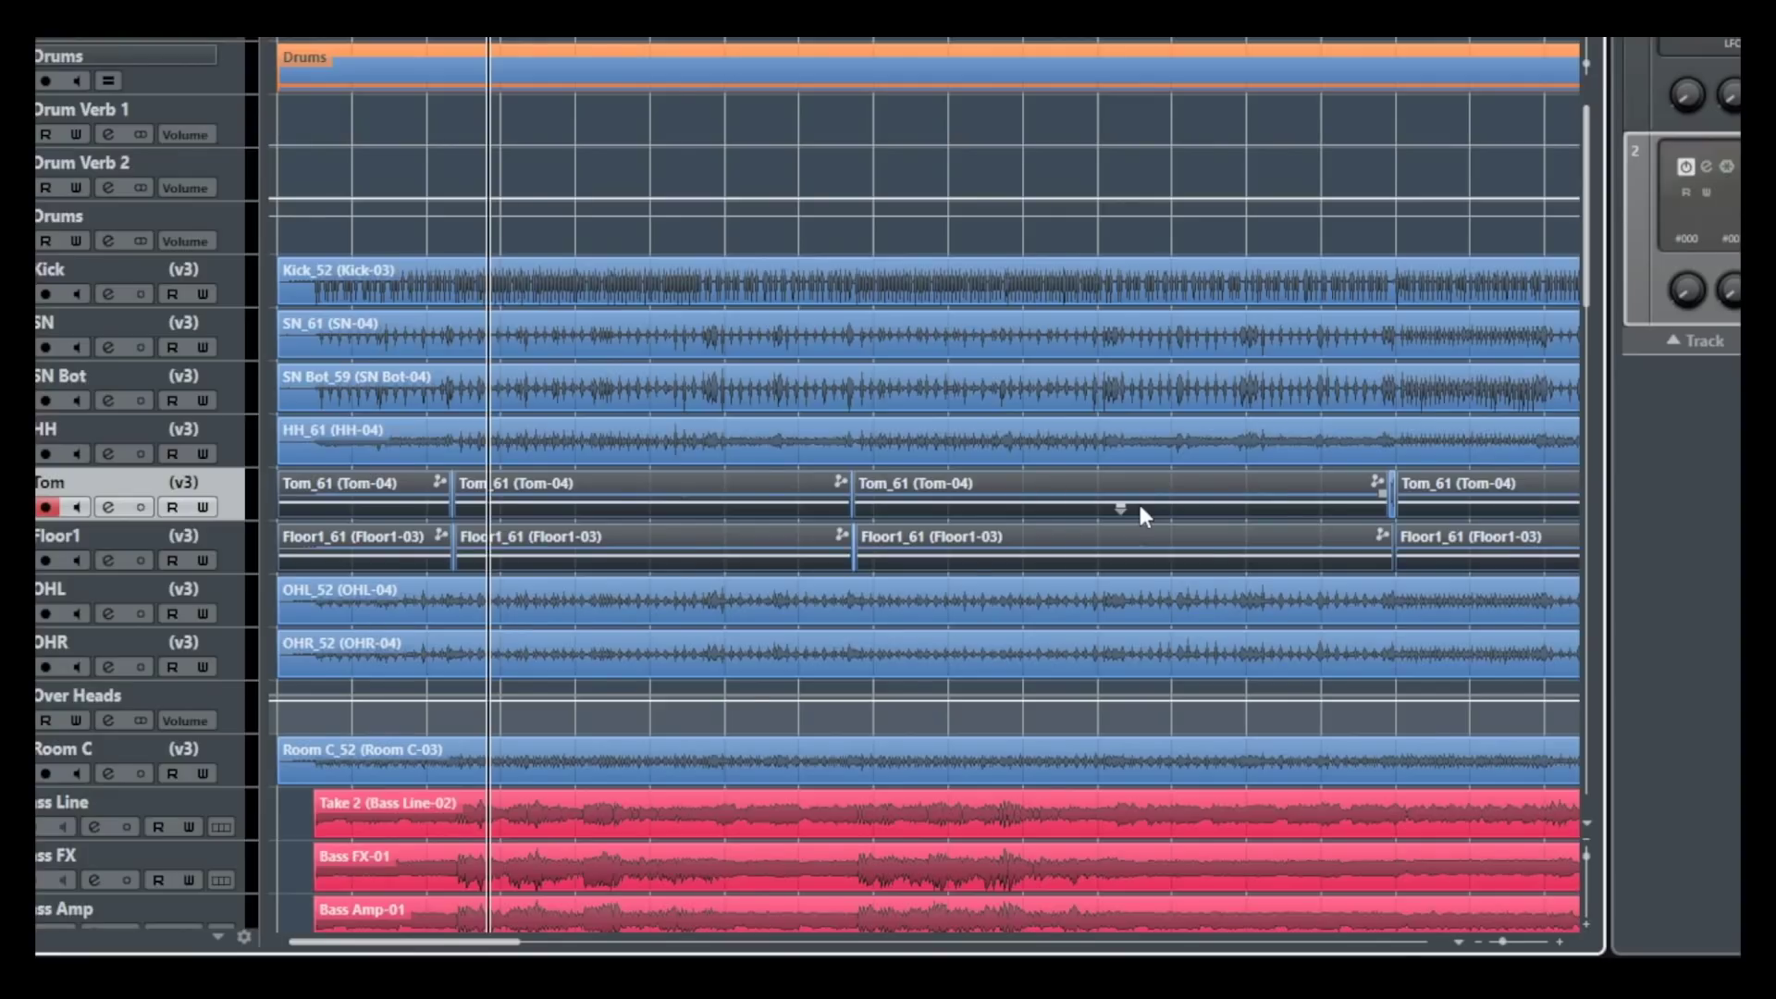
- Play the full drum kit twice through the bar 10 tom fill before Verse1 to check the reduced bleed
key("h")
key("h")
key("h")
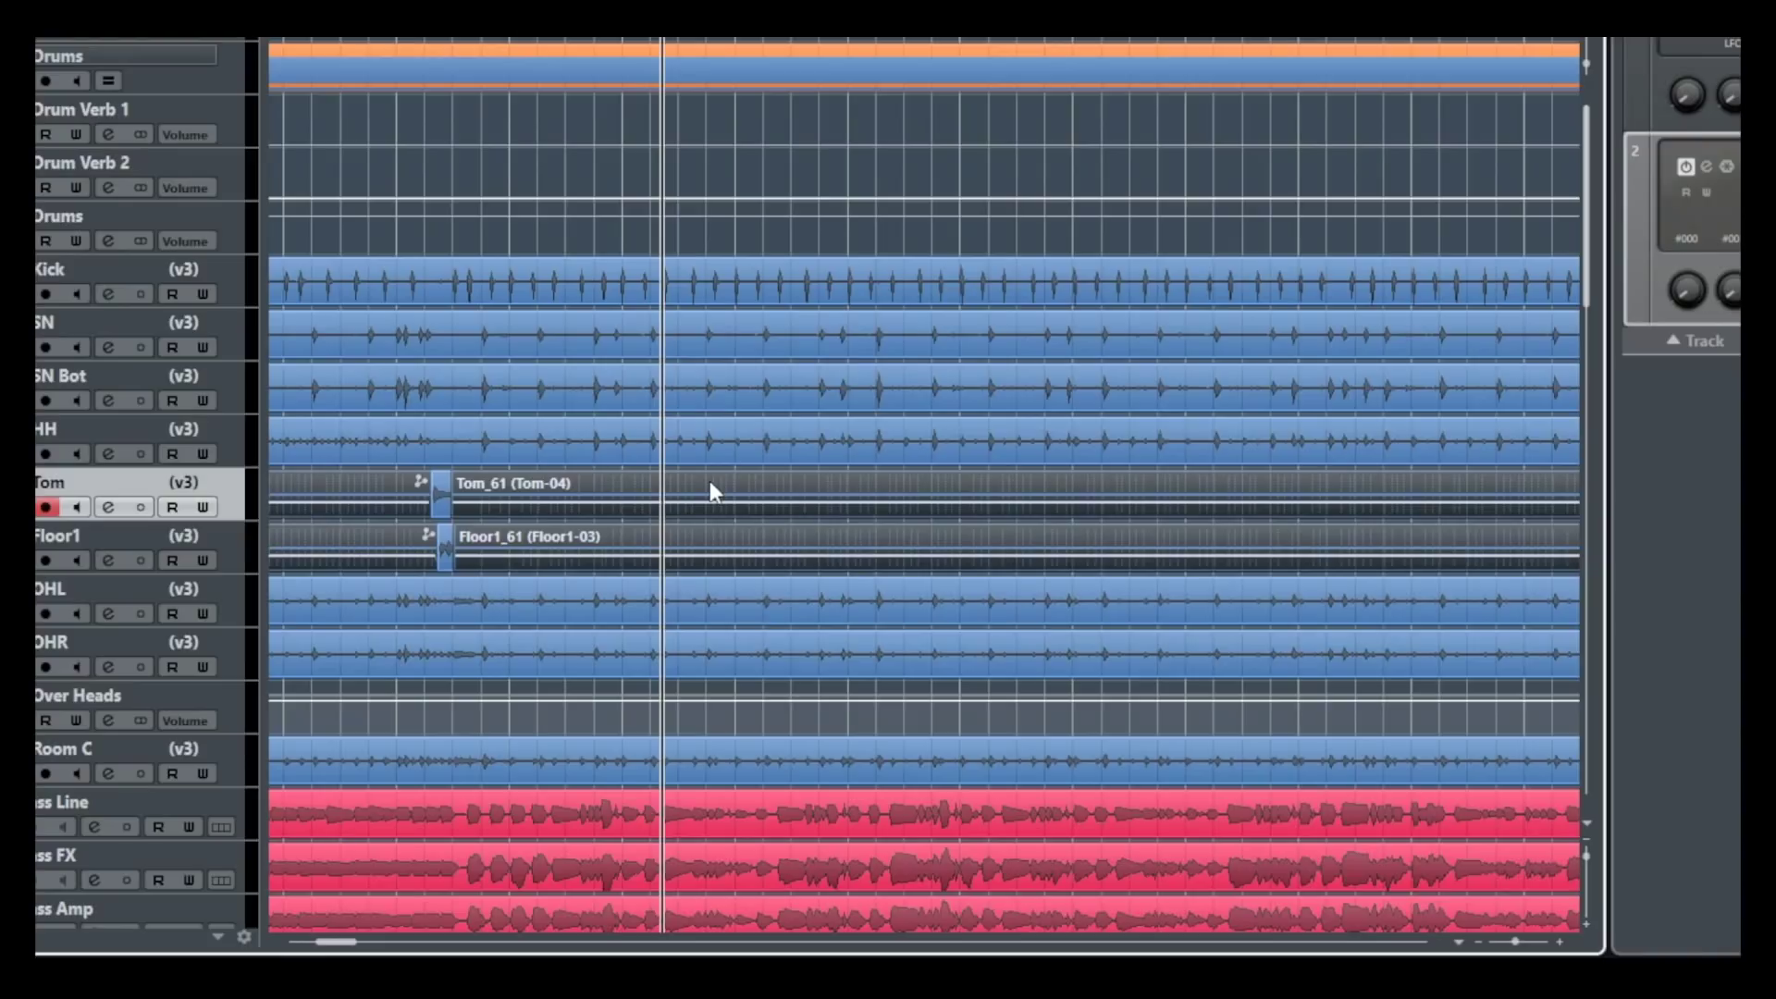
key("h")
key("h")
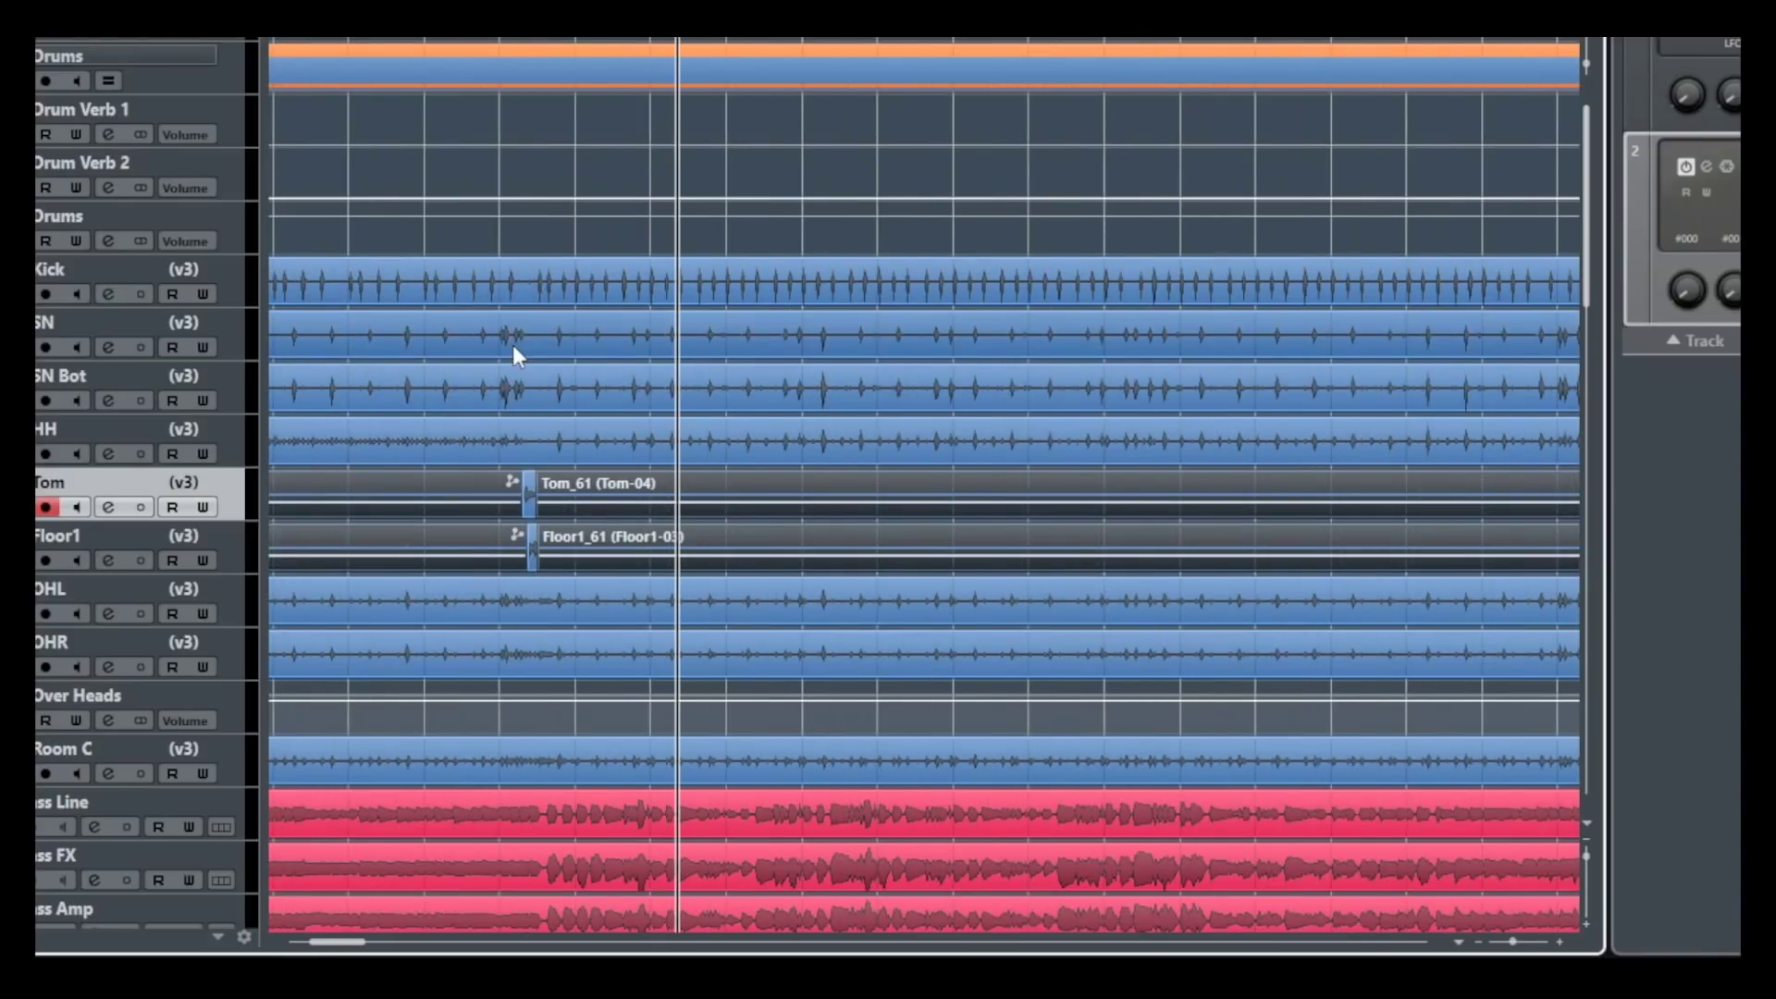
key("h")
key("h")
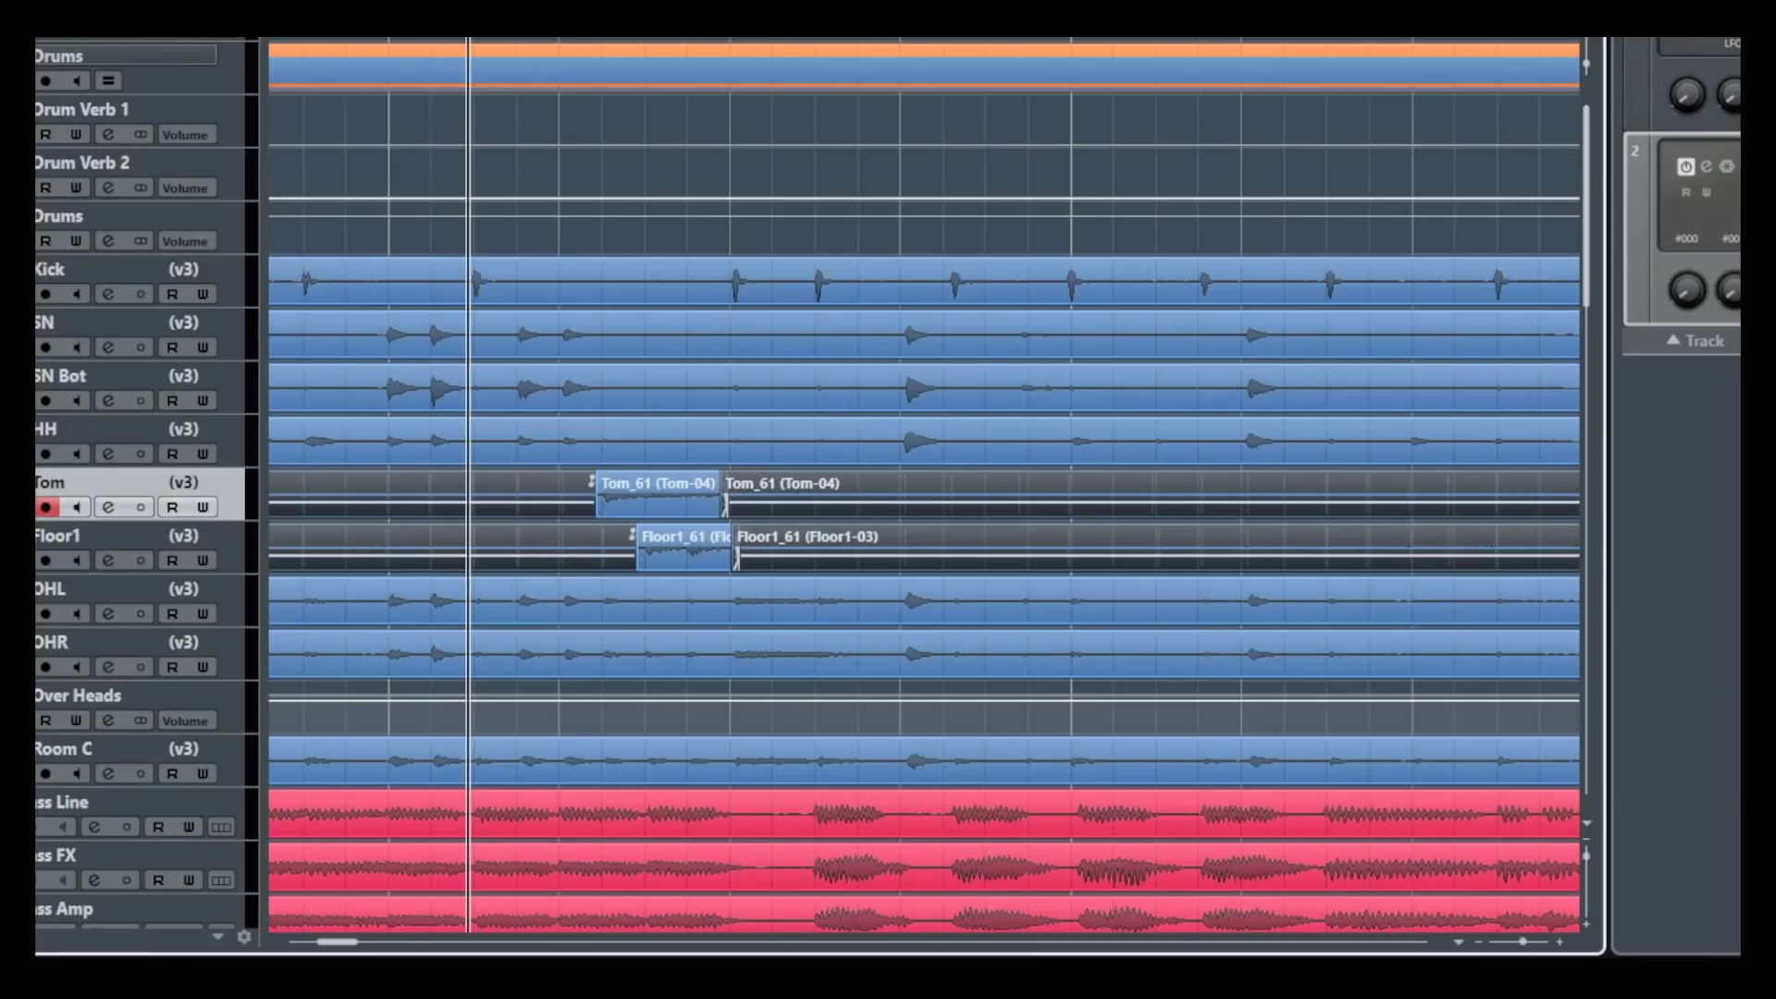
key("space")
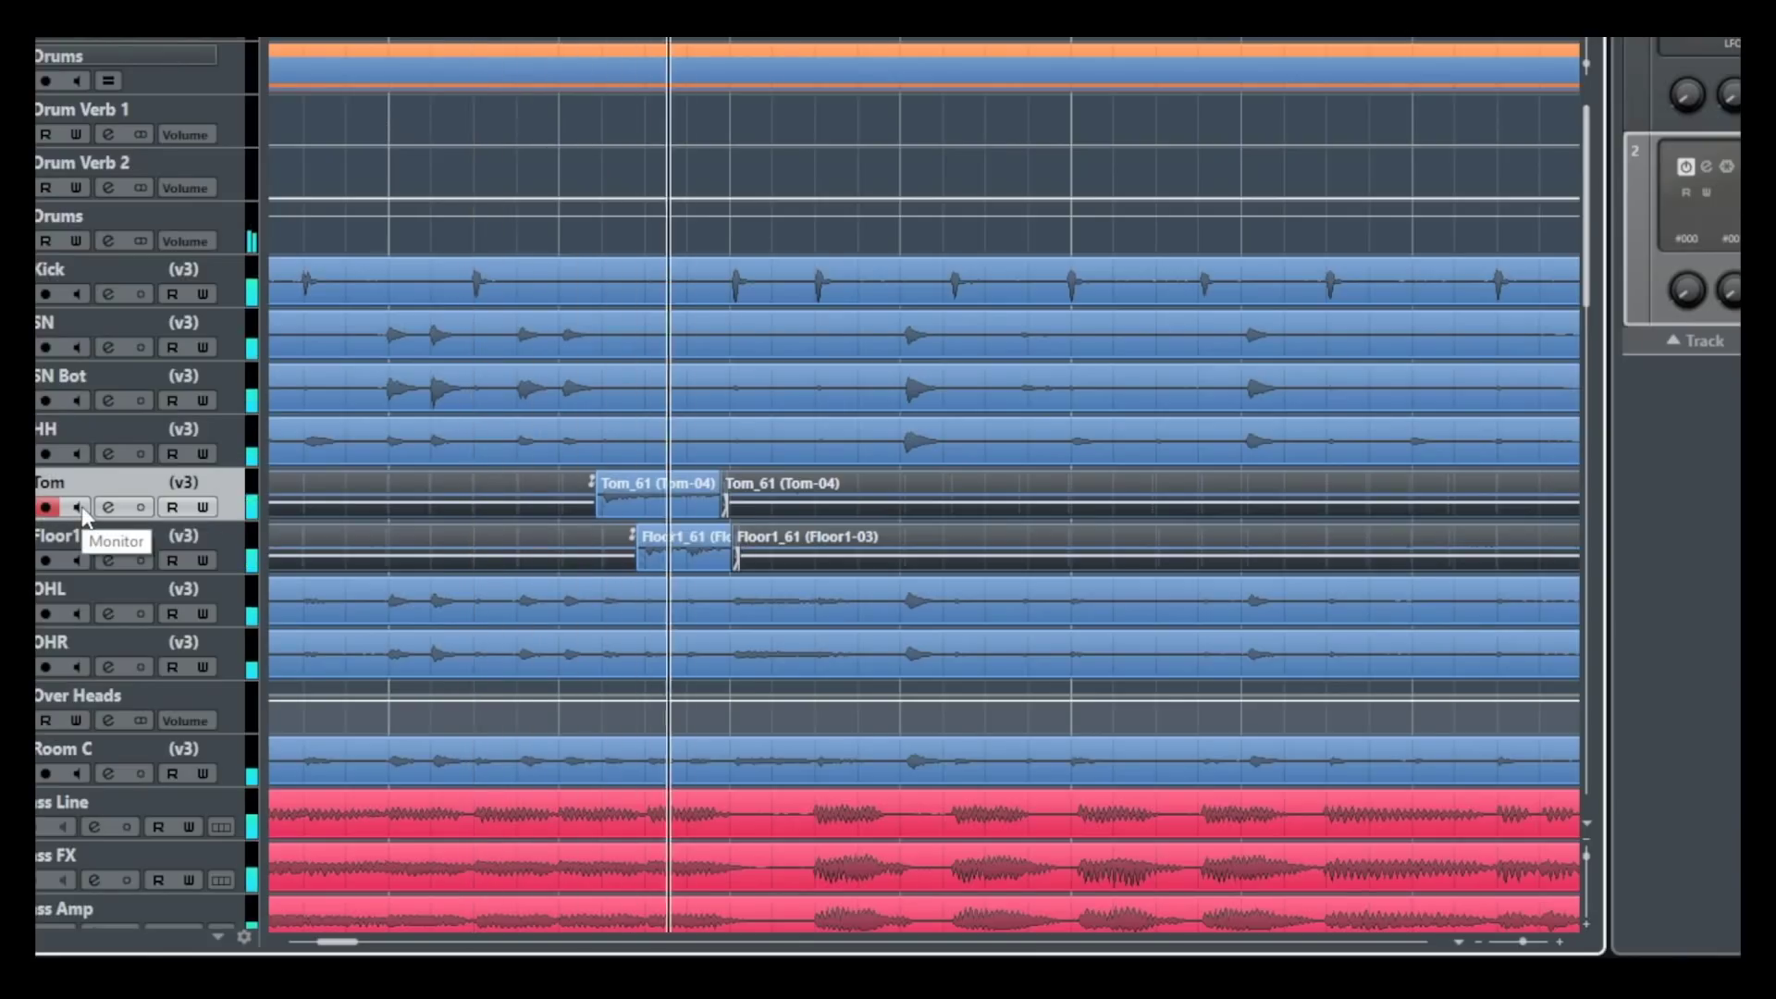
key("space")
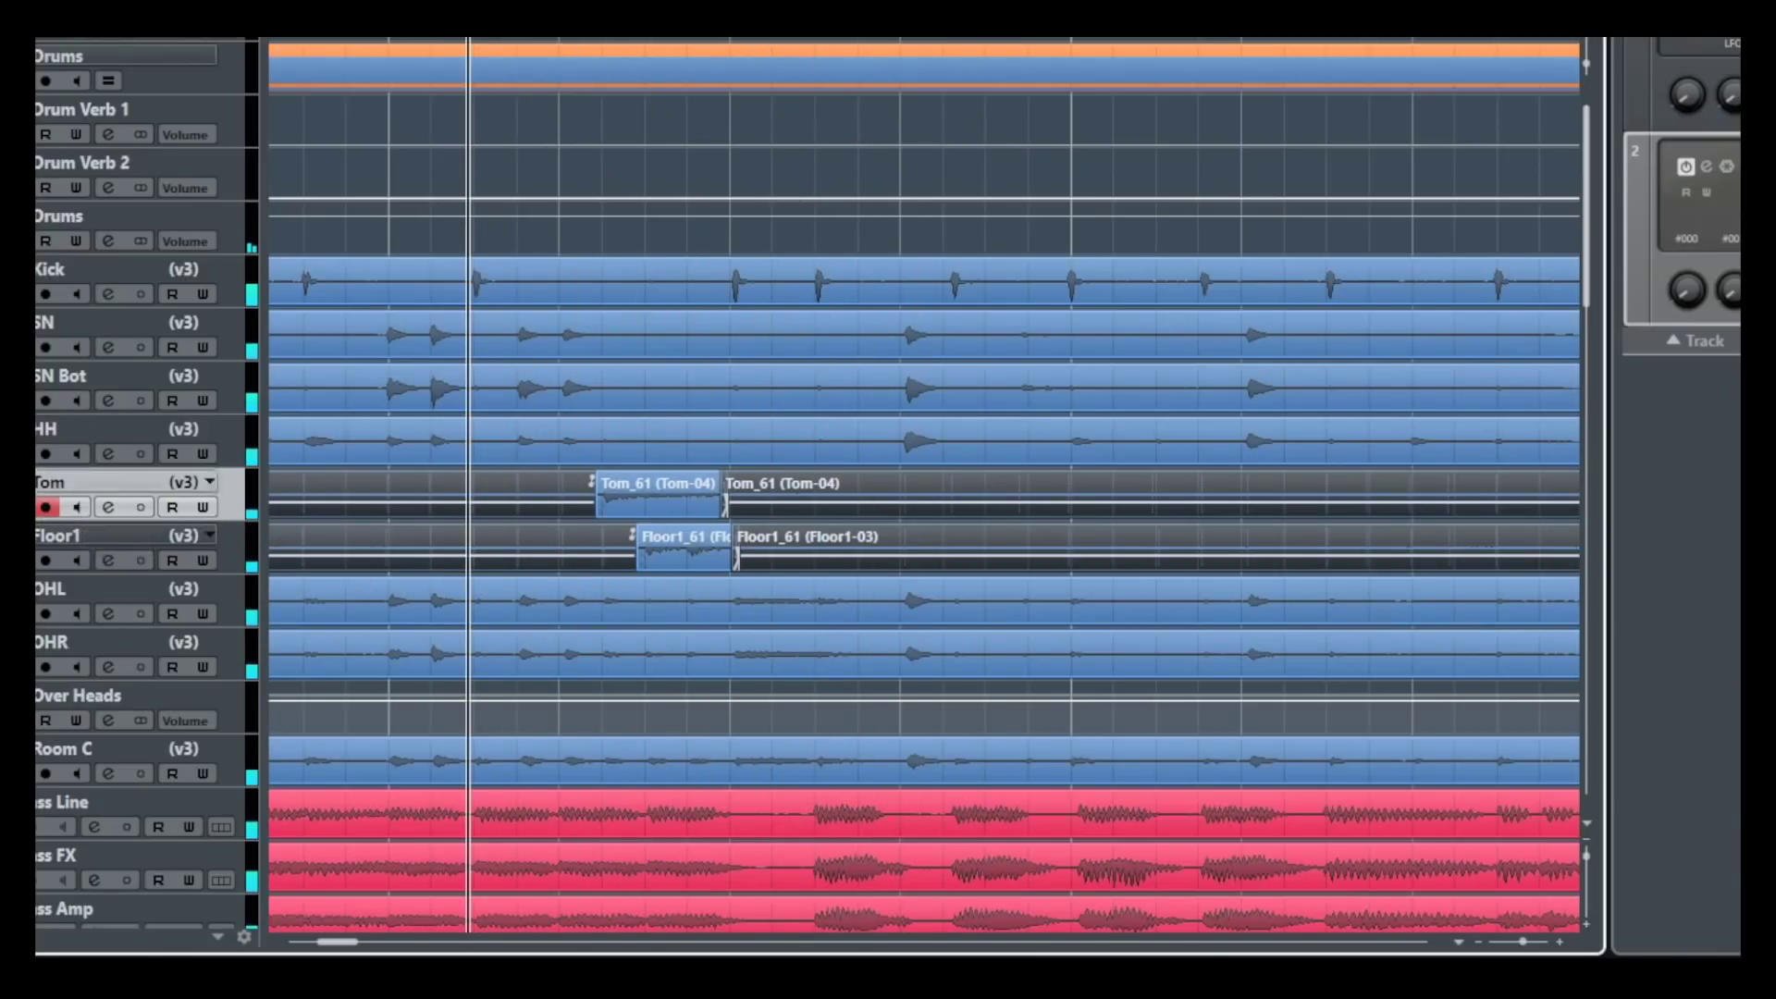
key("space")
key("space")
- Crossfade the end of the bar 10 Tom fill into the following event, moving that event's start to 10.3.1.87 during playback
scroll(766, 592, "up", 2)
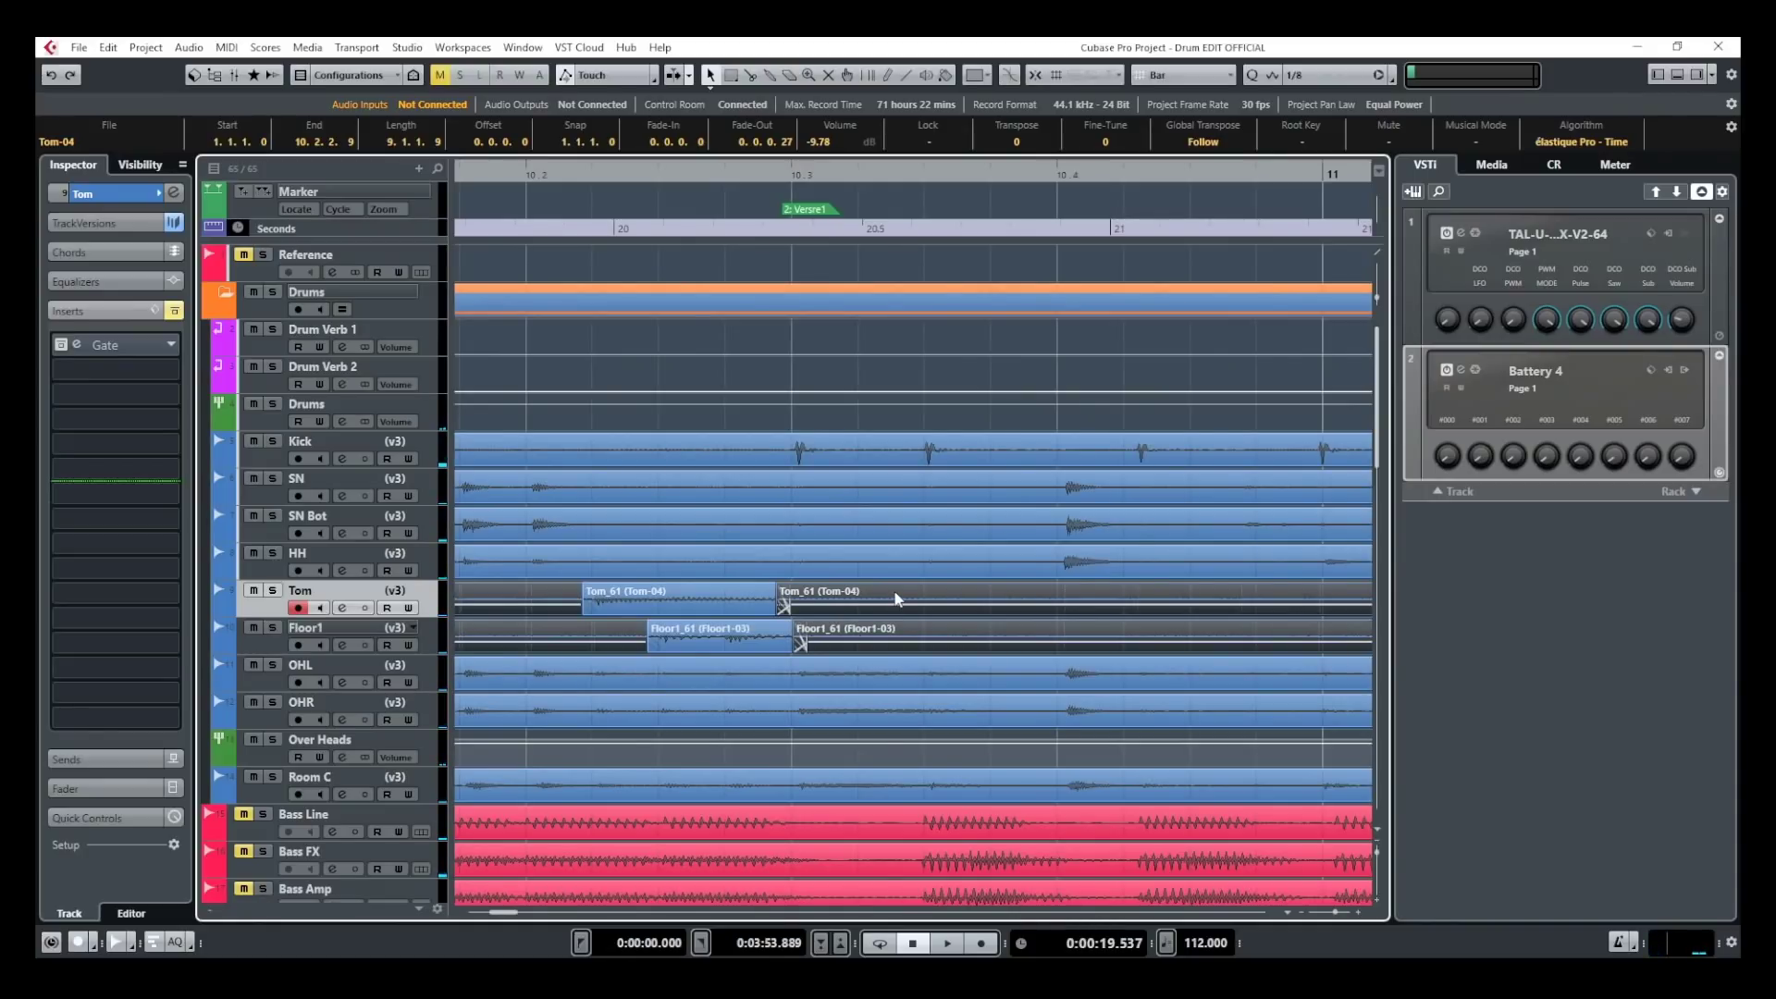
left_click(876, 407)
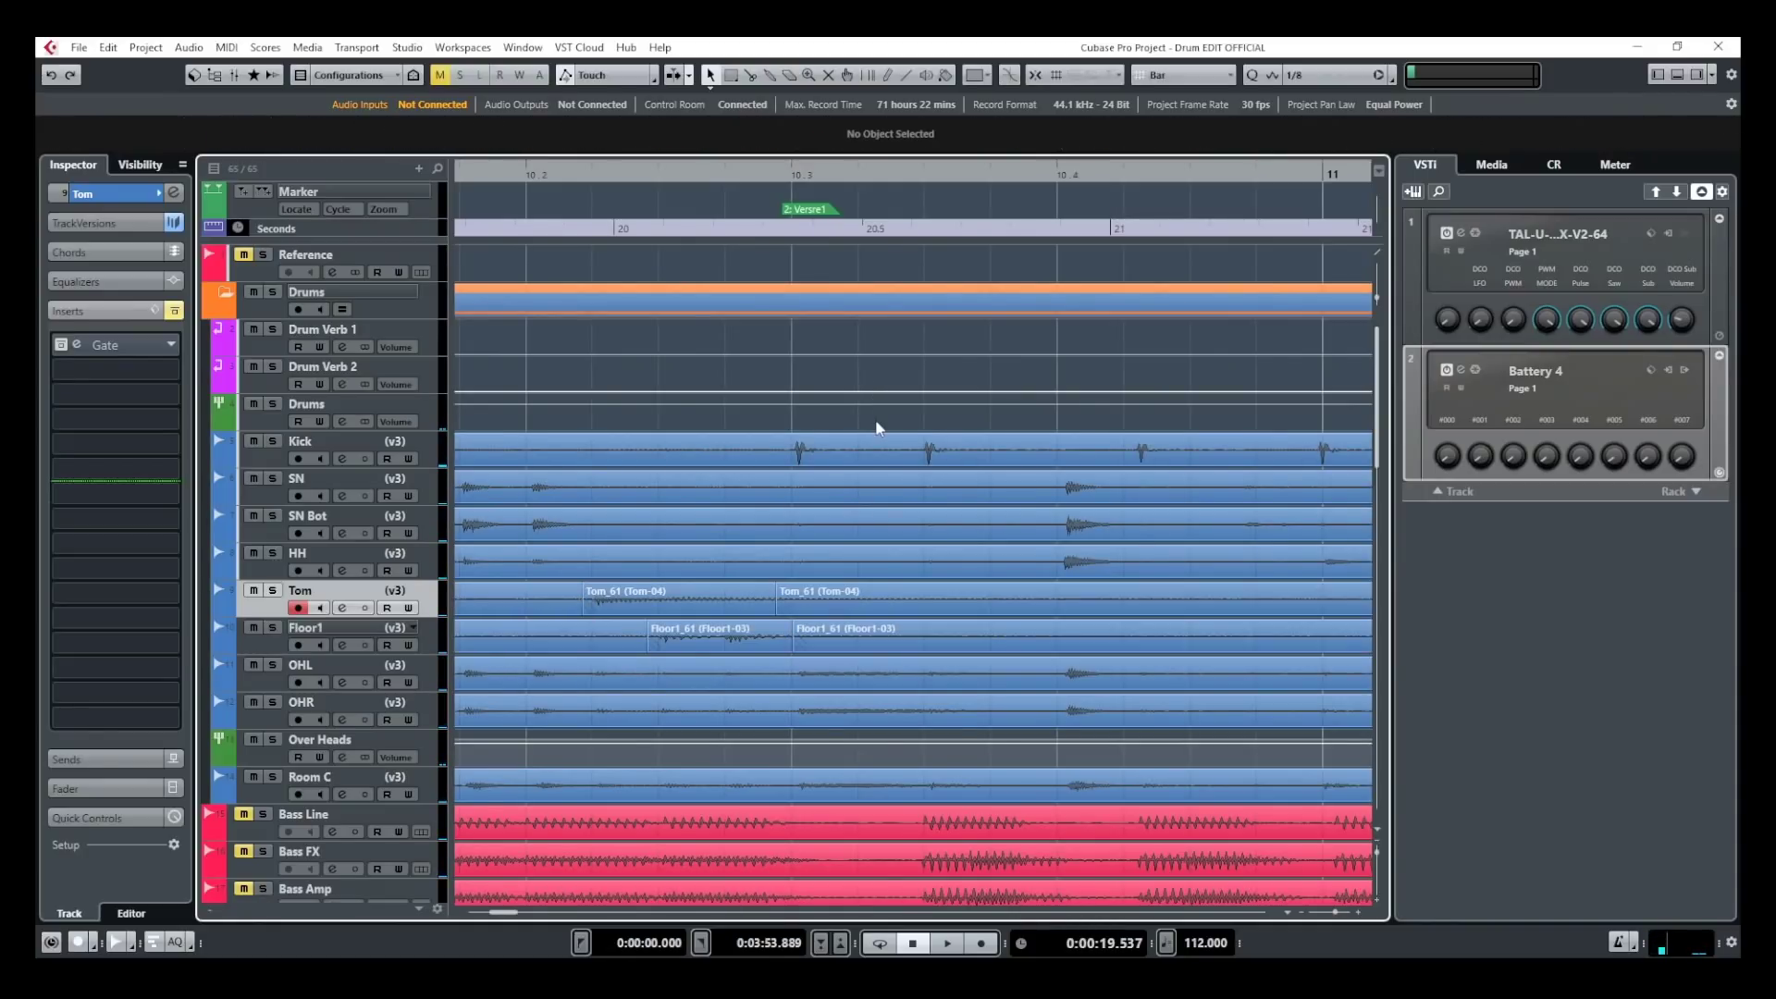
left_click(788, 599)
left_click_drag(839, 598, 773, 599)
key("space")
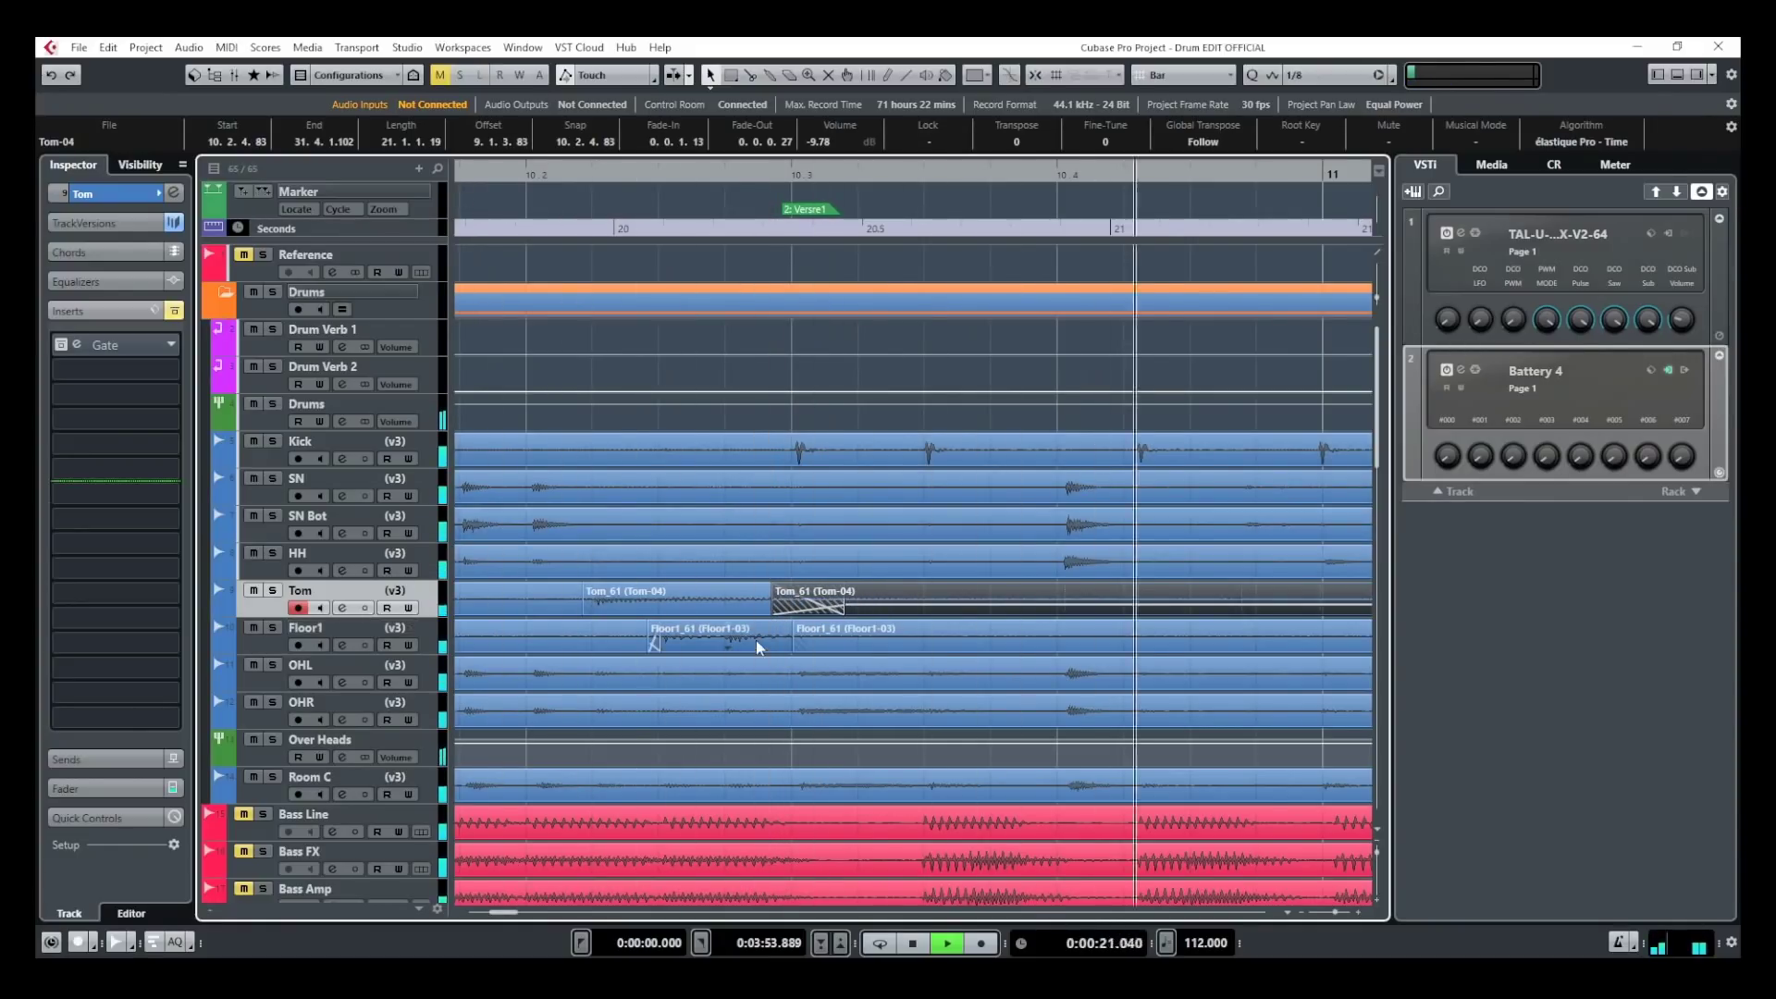
left_click_drag(793, 602, 860, 601)
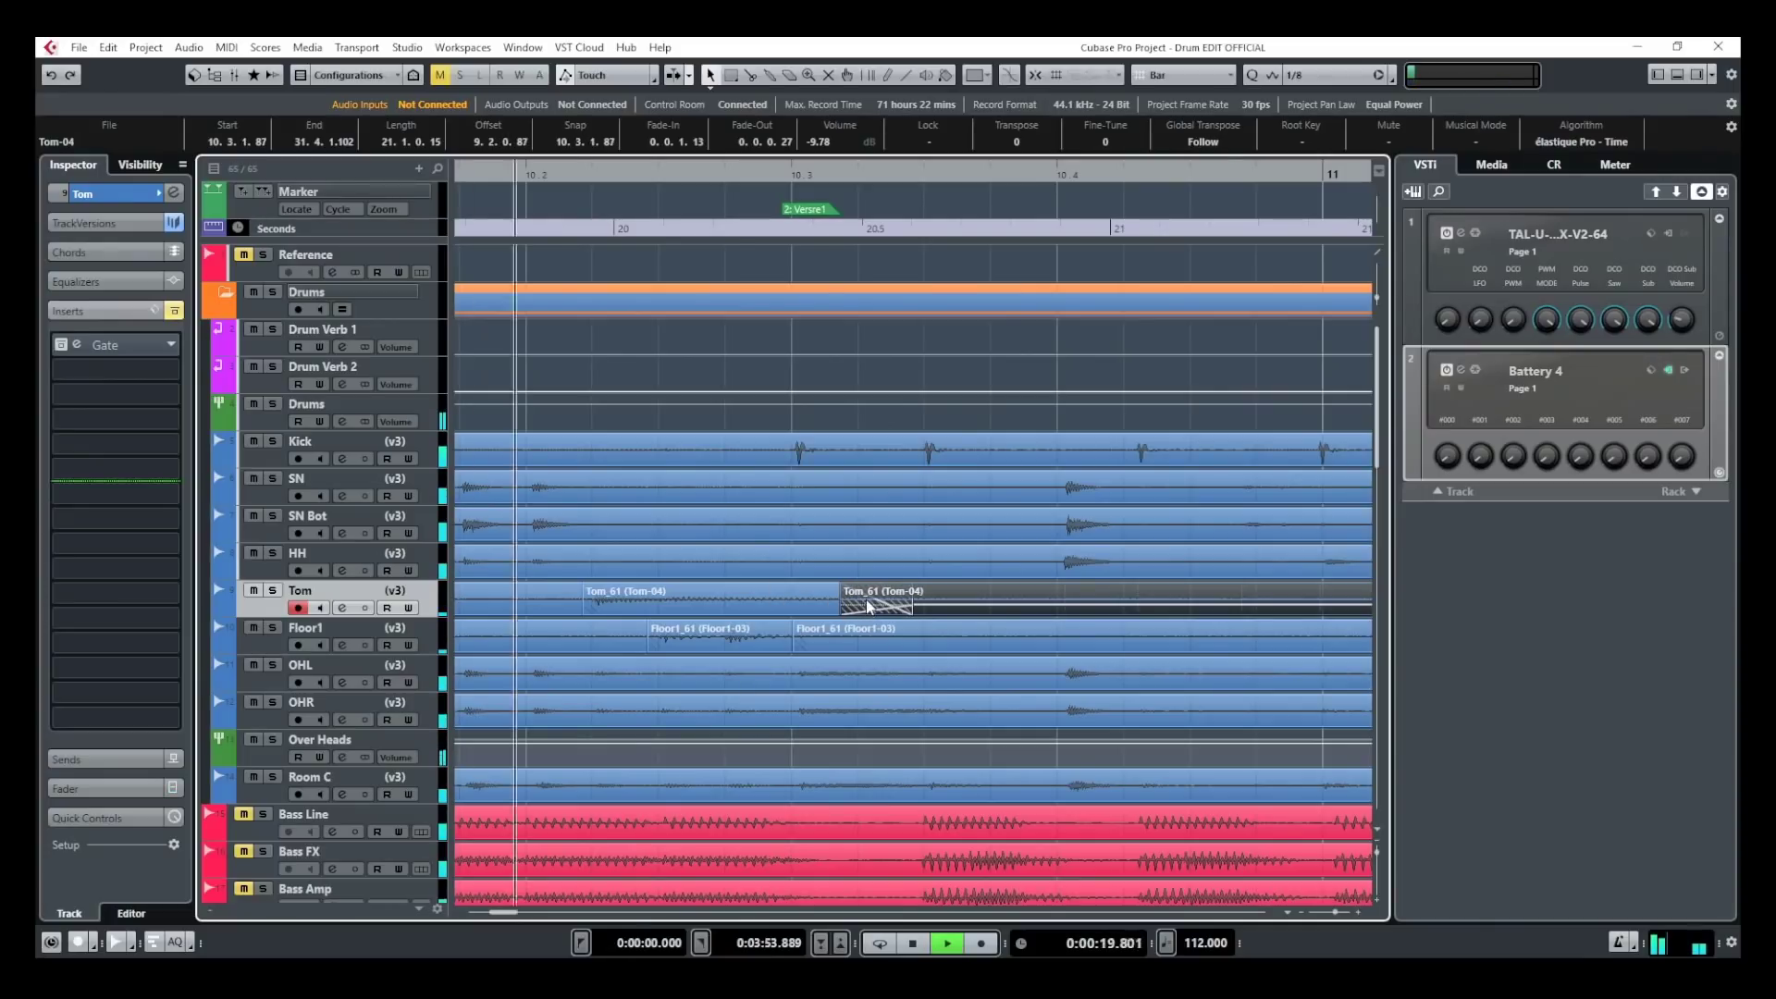
key("space")
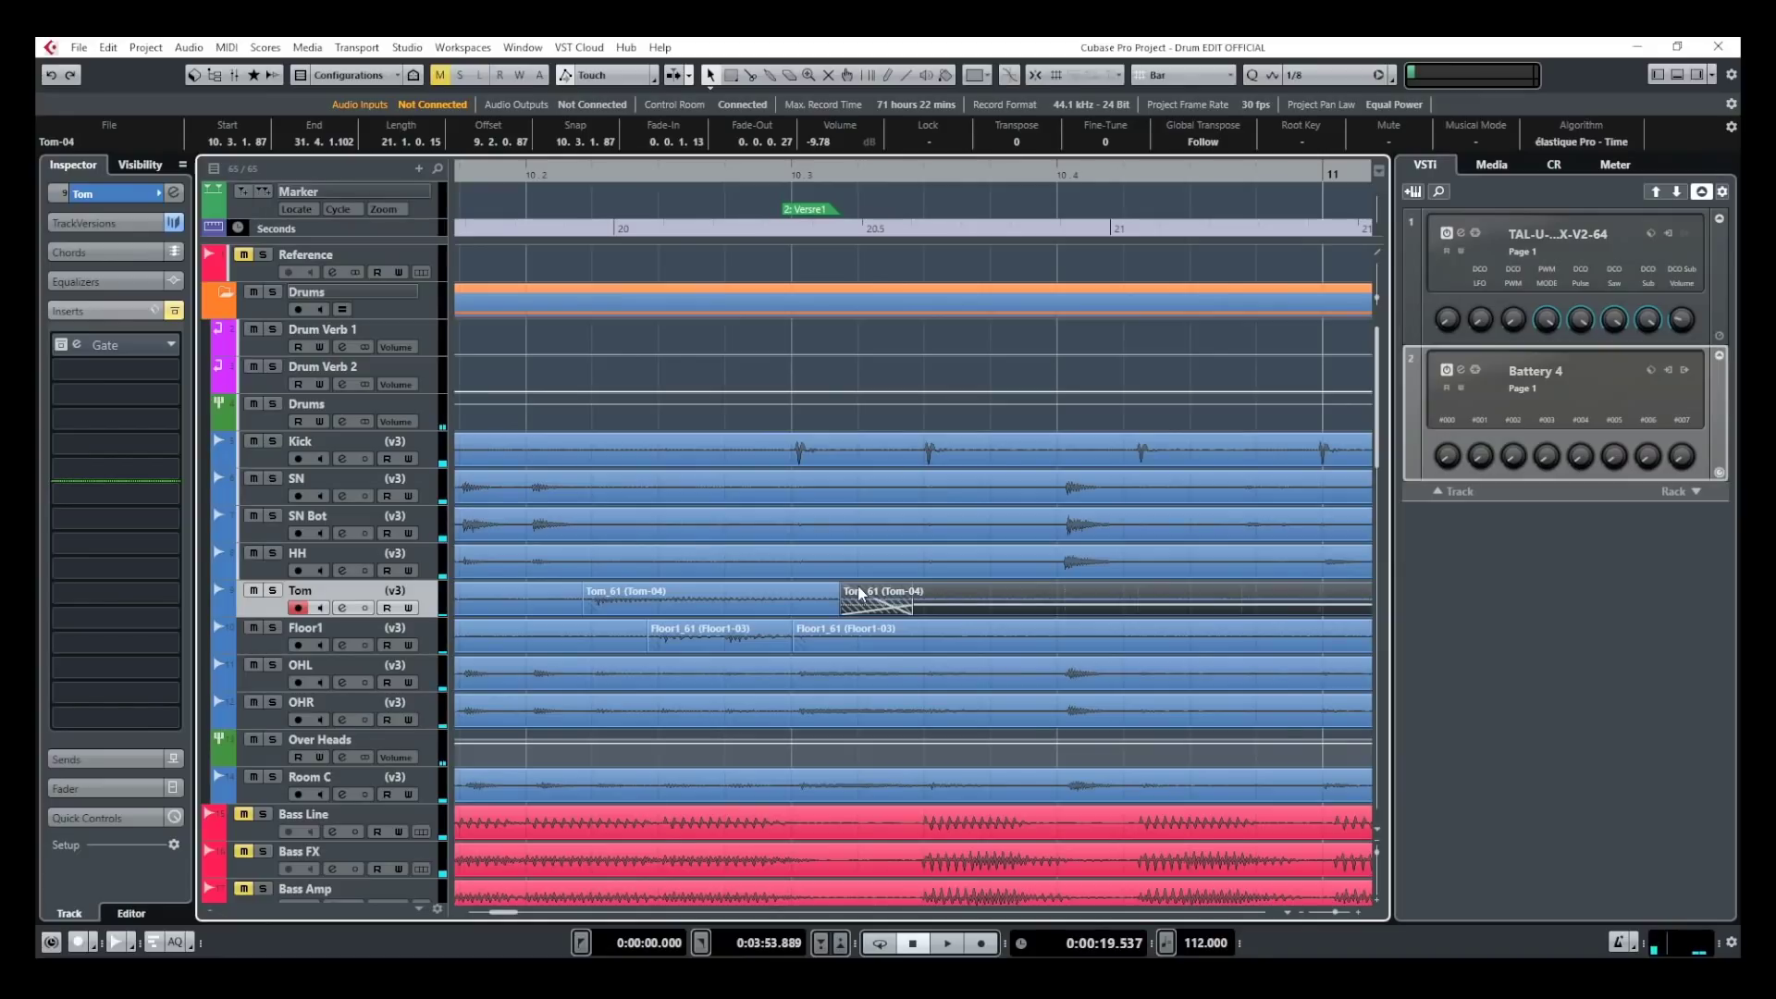
key("g")
key("g")
key("g")
key("g")
key("g")
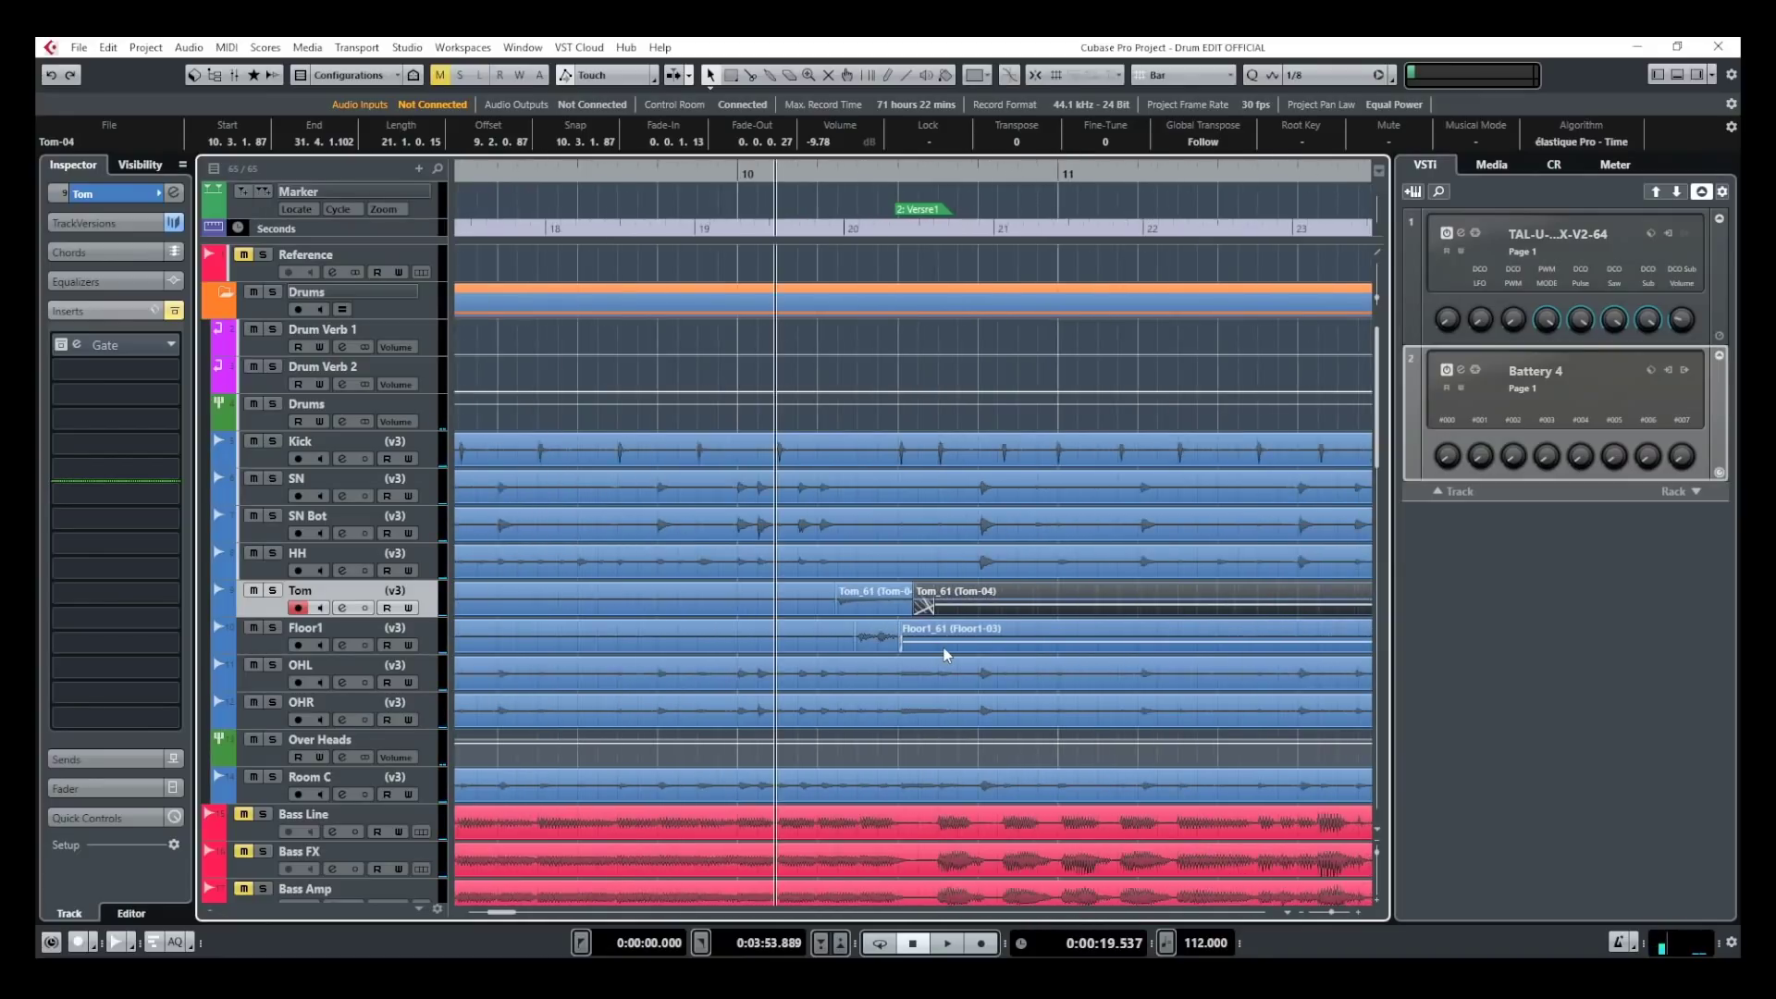
key("g")
key("g")
key("g")
key("g")
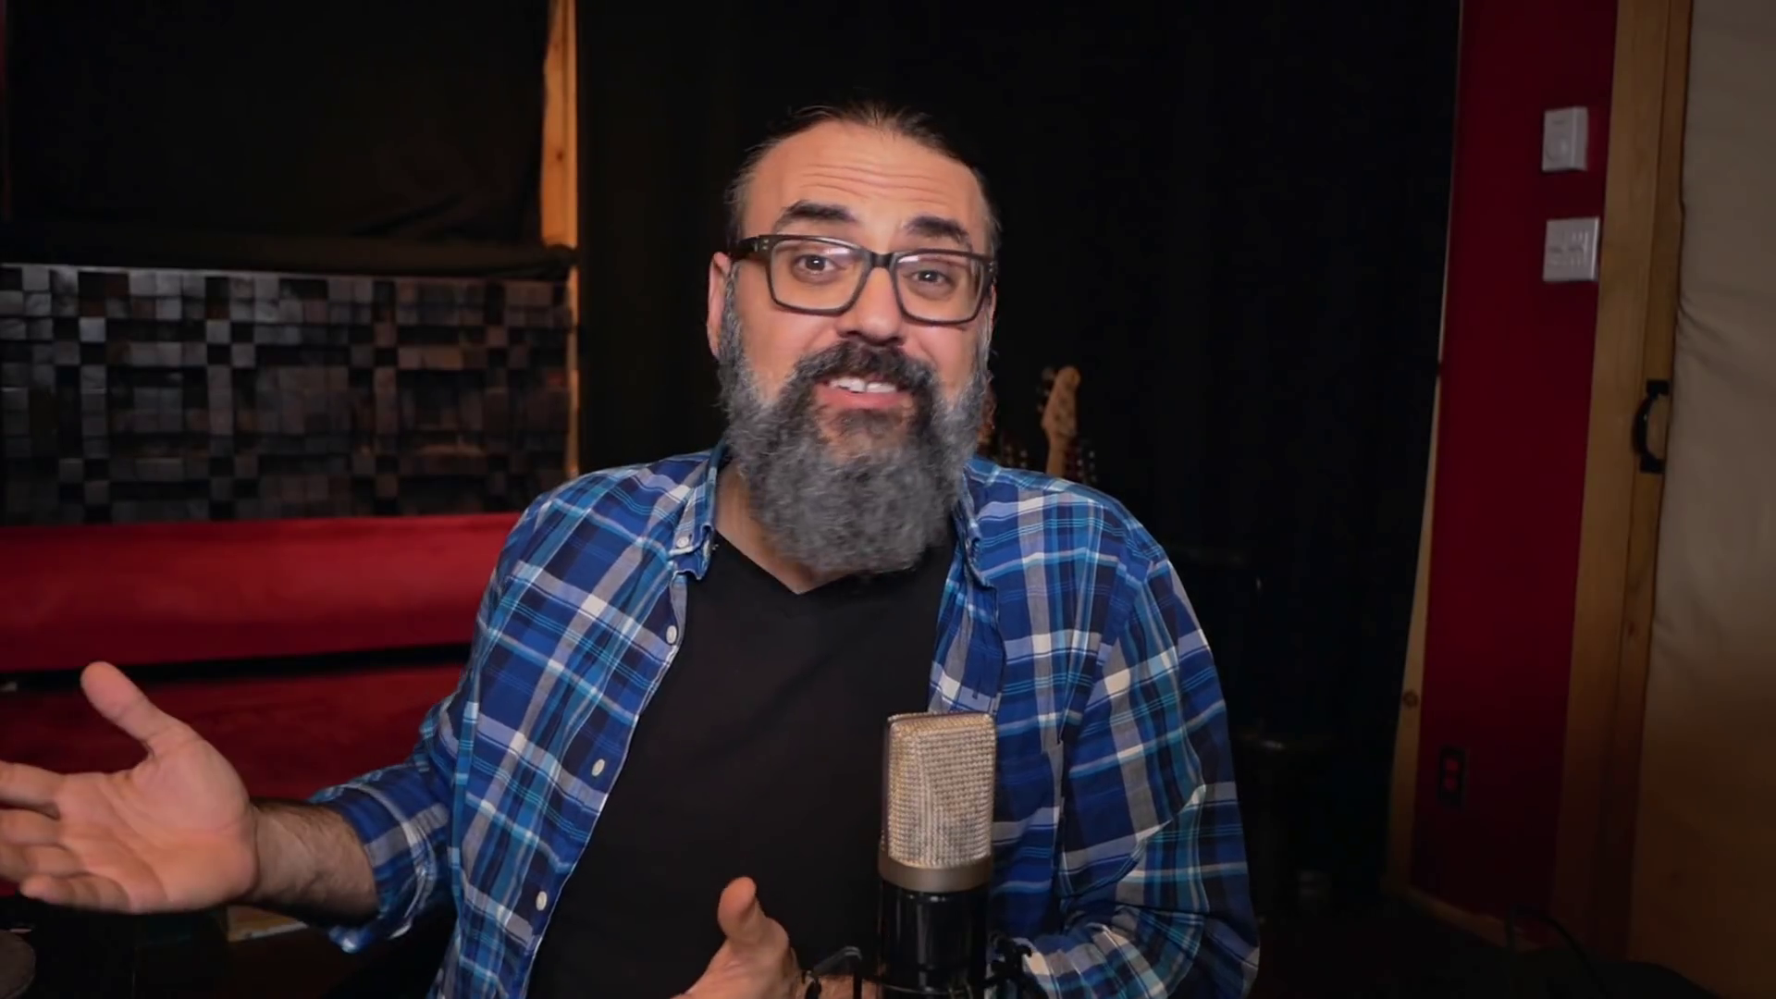